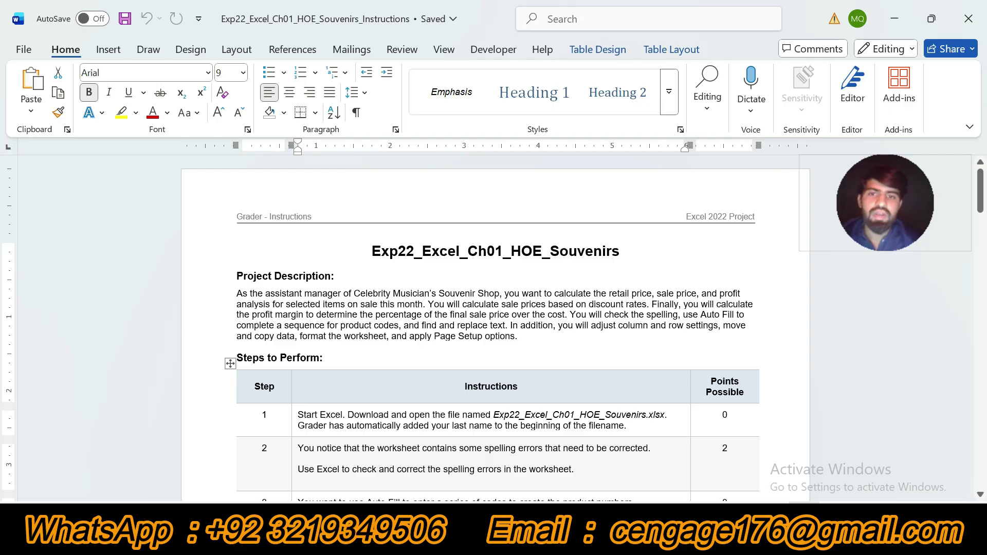
Highlight the document title and the Project Description heading with its paragraph in yellow
{"action": "double_click", "coordinate": [372, 251]}
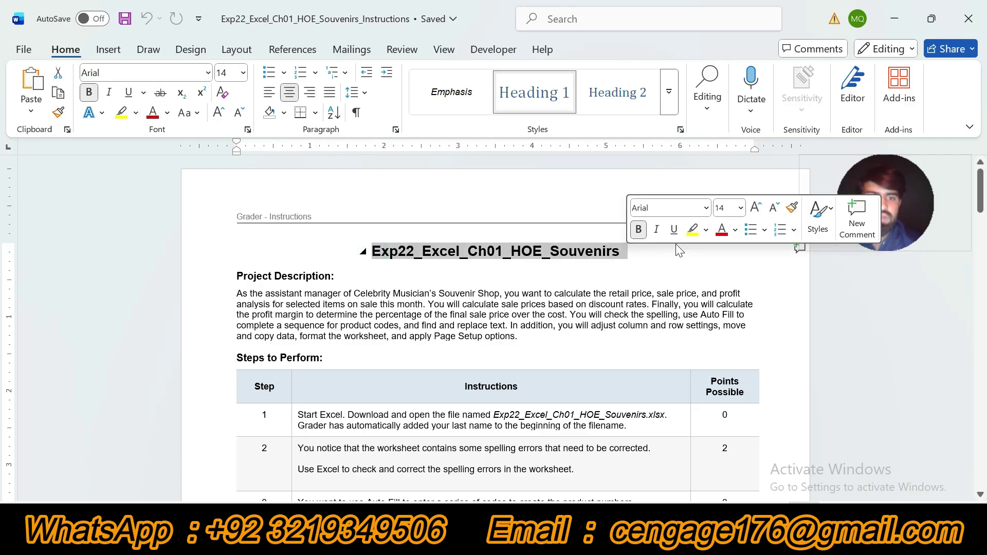
{"action": "left_click", "coordinate": [689, 231]}
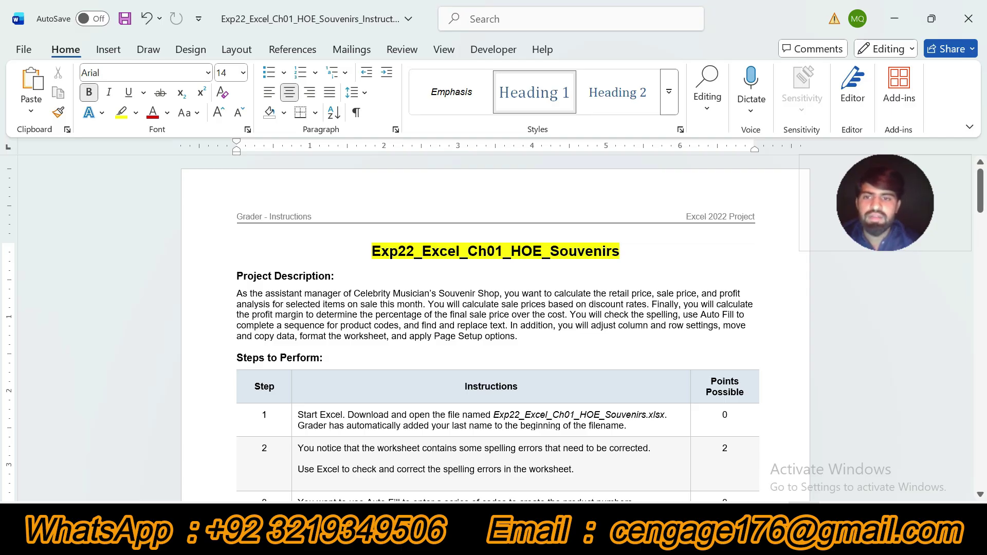
{"action": "left_click_drag", "start_coordinate": [237, 276], "coordinate": [518, 337]}
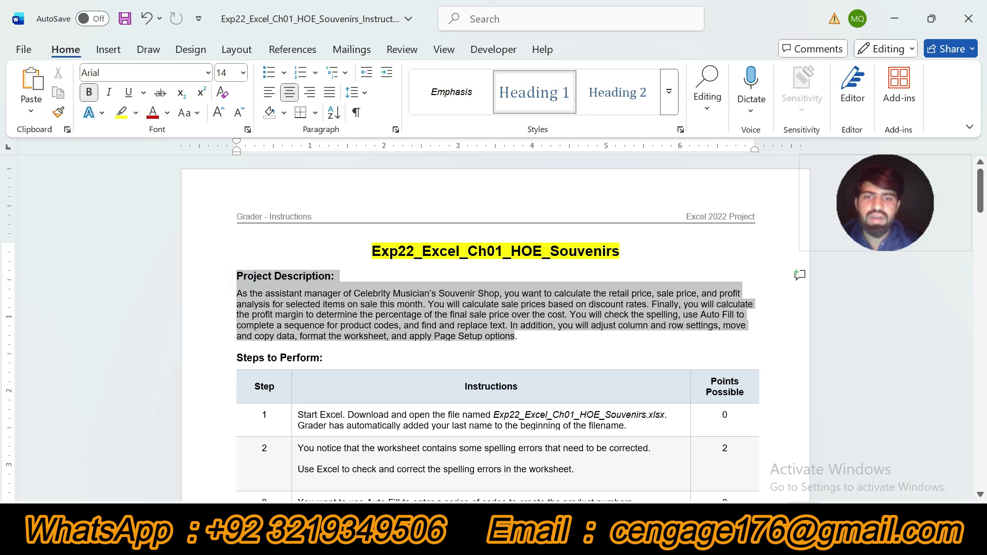
{"action": "left_click", "coordinate": [589, 308]}
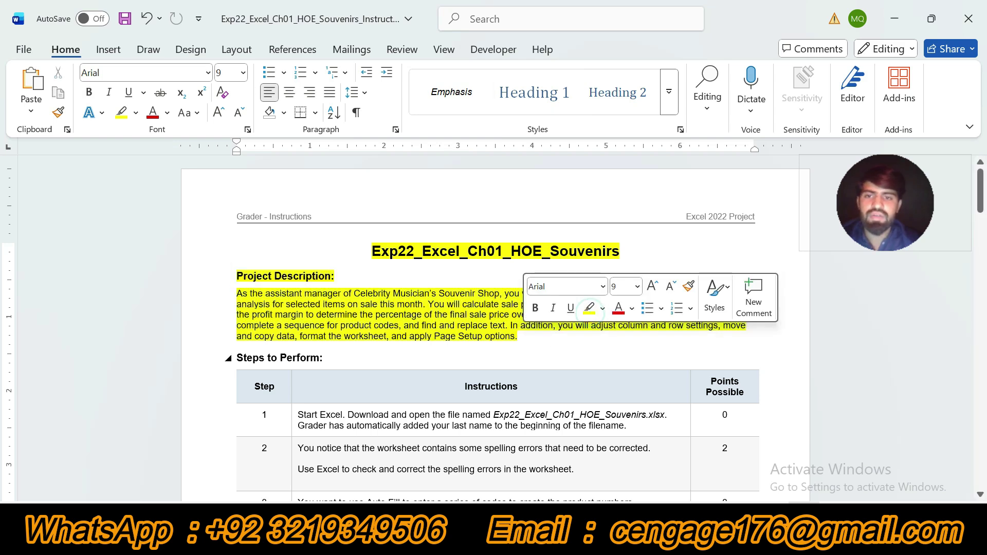
{"action": "left_click", "coordinate": [517, 336]}
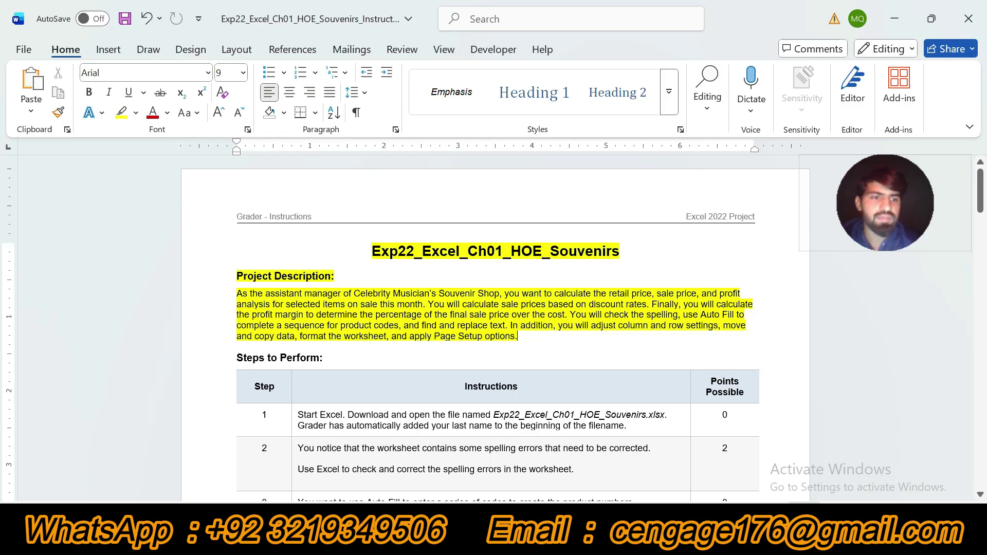
{"action": "scroll", "coordinate": [495, 329], "scroll_direction": "up", "scroll_amount": 2}
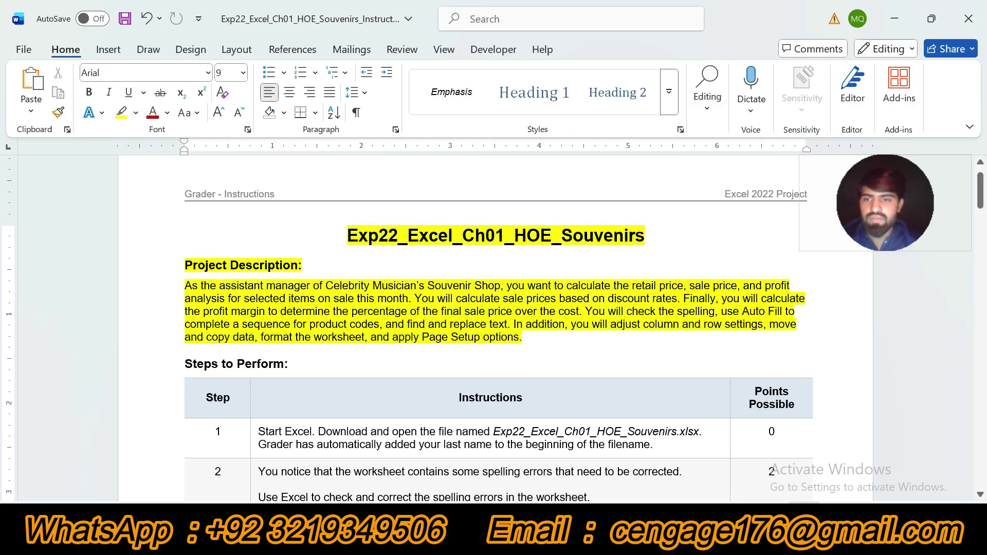
Highlight the "Steps to Perform:" heading in yellow
{"action": "left_click_drag", "start_coordinate": [184, 363], "coordinate": [291, 364]}
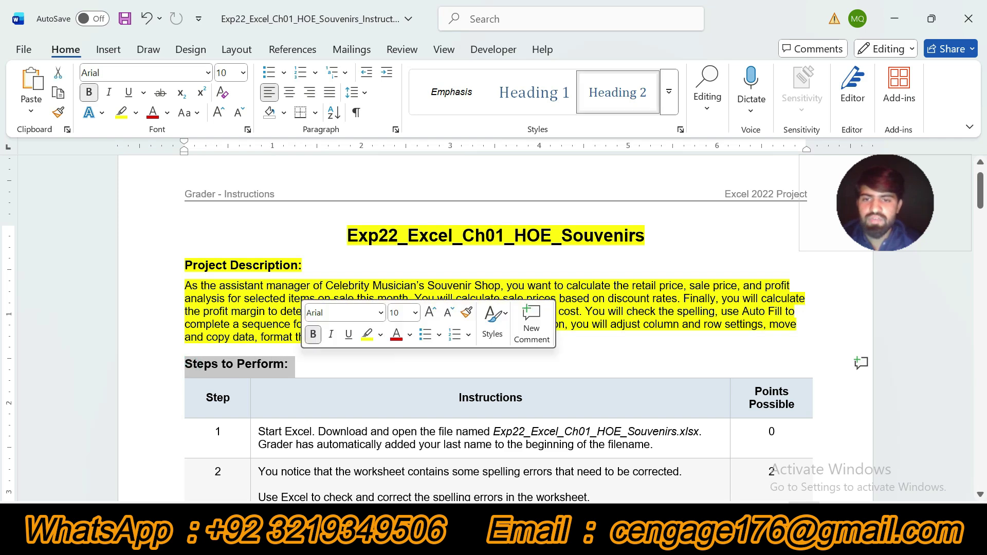
{"action": "left_click", "coordinate": [367, 335]}
{"action": "left_click", "coordinate": [745, 323]}
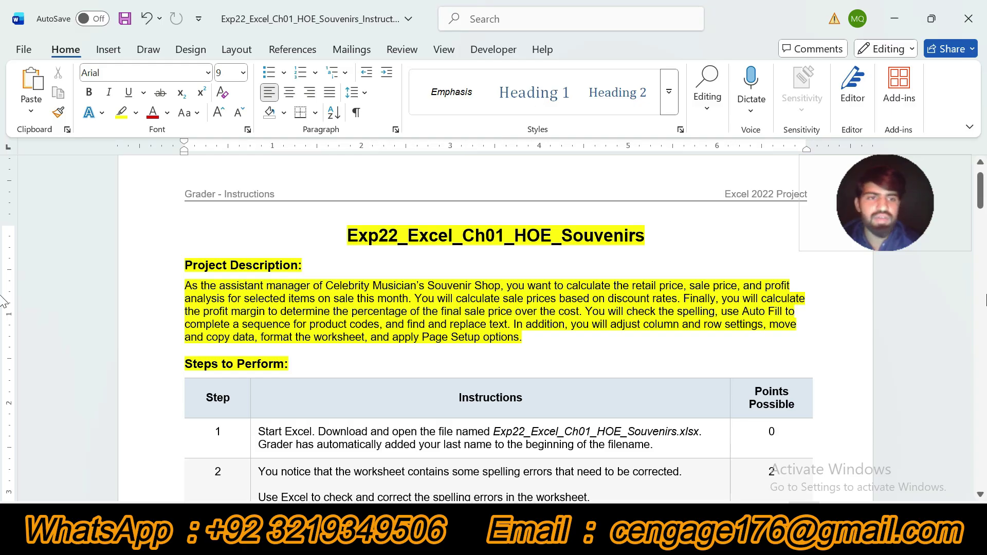
Look through the instructions table to its end and highlight the step 1 instruction in yellow
{"action": "left_click_drag", "start_coordinate": [986, 195], "coordinate": [985, 469]}
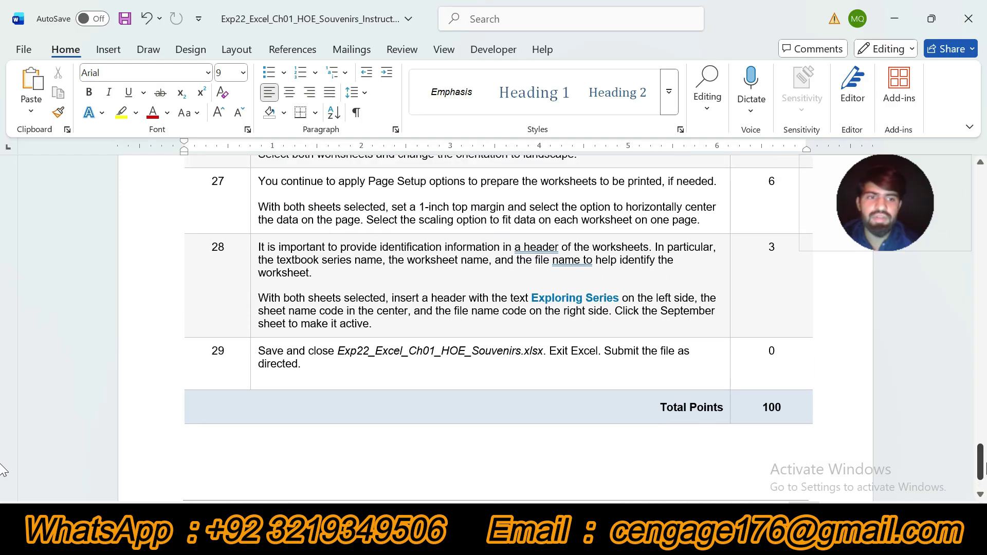
{"action": "left_click_drag", "start_coordinate": [986, 469], "coordinate": [985, 214]}
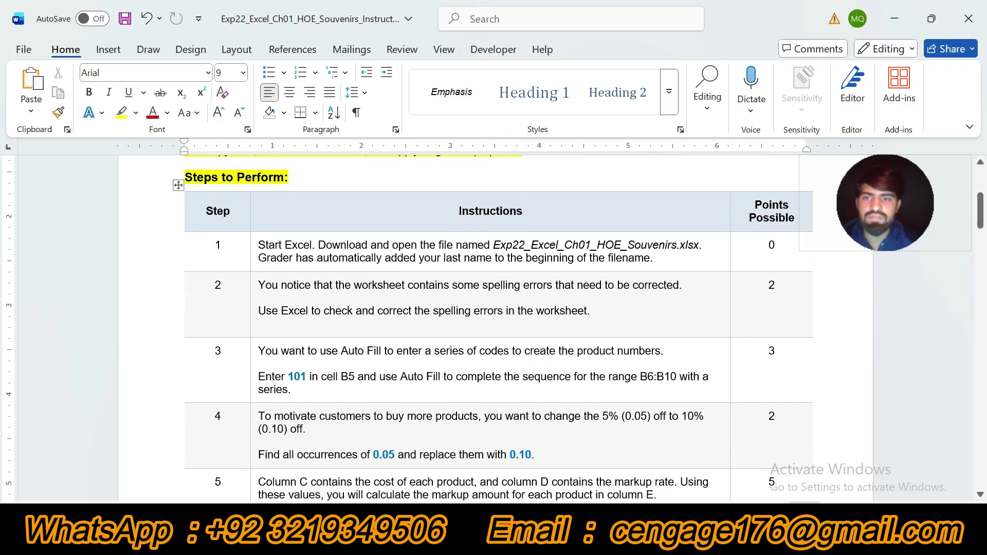
{"action": "left_click", "coordinate": [254, 252]}
{"action": "left_click", "coordinate": [323, 223]}
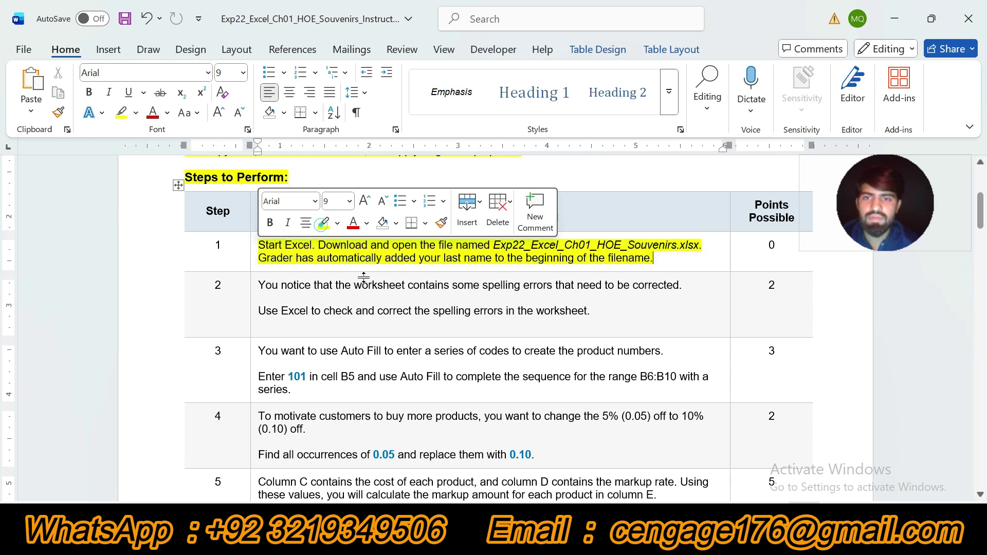
{"action": "left_click", "coordinate": [379, 298]}
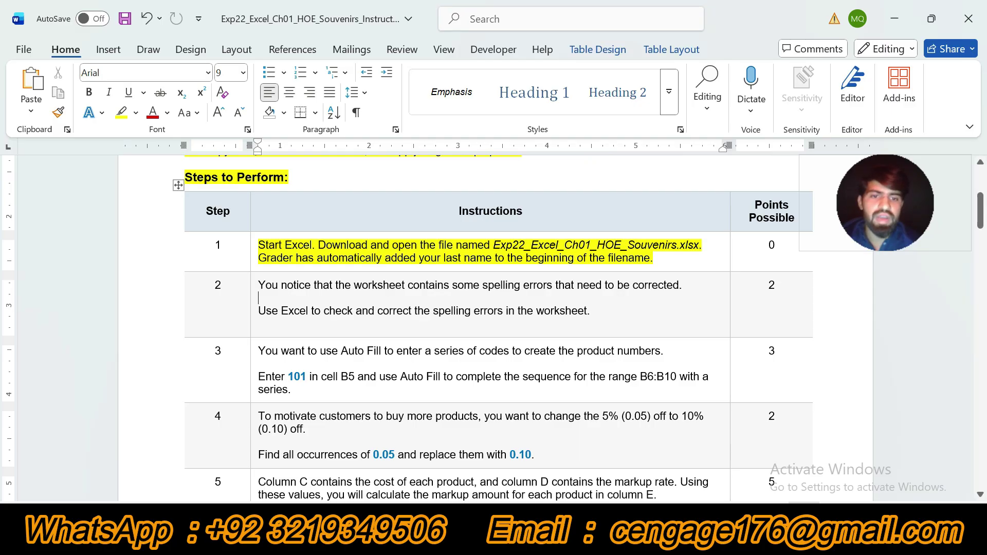
Switch to WinRAR and open the Excel workbook contained in the Souvenirs ZIP archive
{"action": "key", "text": "alt+Tab"}
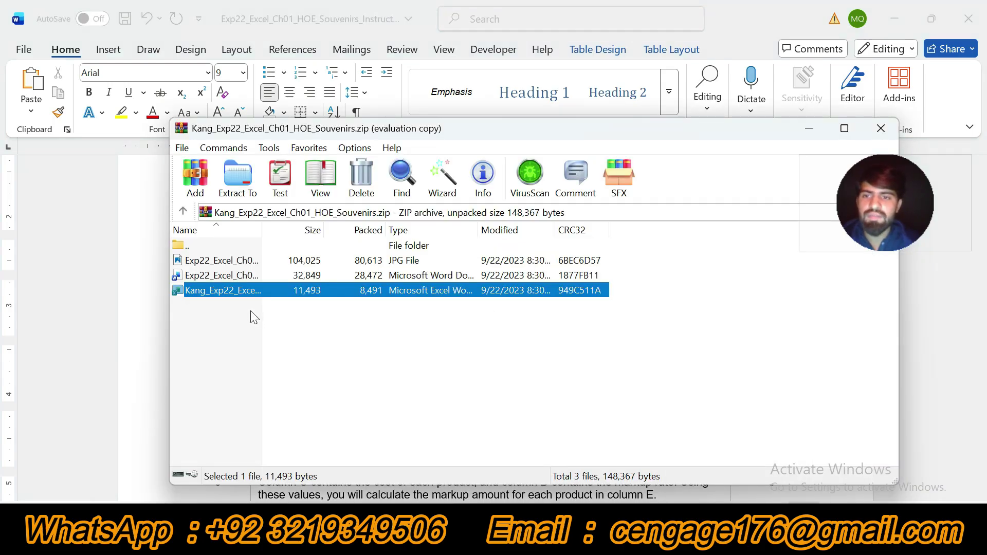
{"action": "double_click", "coordinate": [264, 290]}
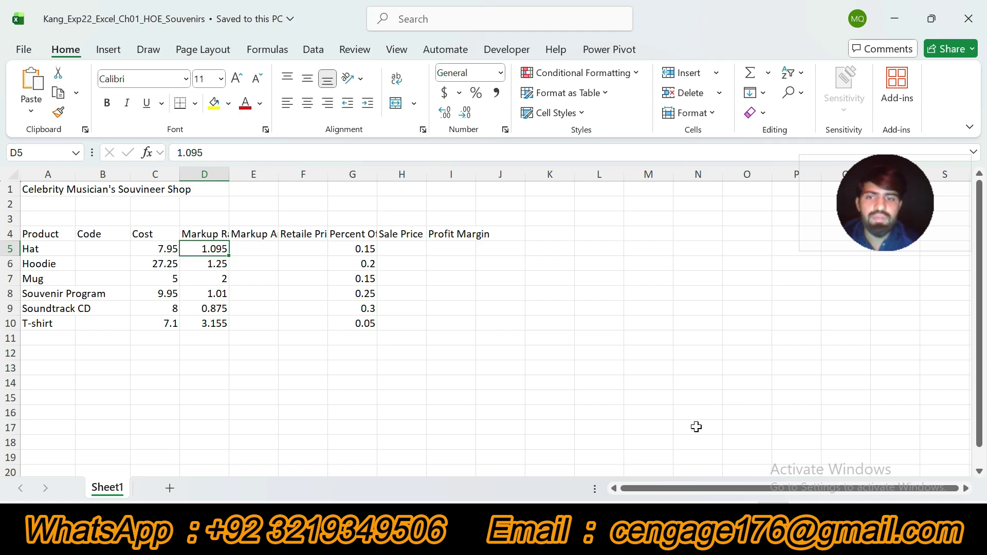
In the Word instructions, undo the step 1 highlight and highlight the step 2 instruction in yellow instead
{"action": "key", "text": "alt+Tab"}
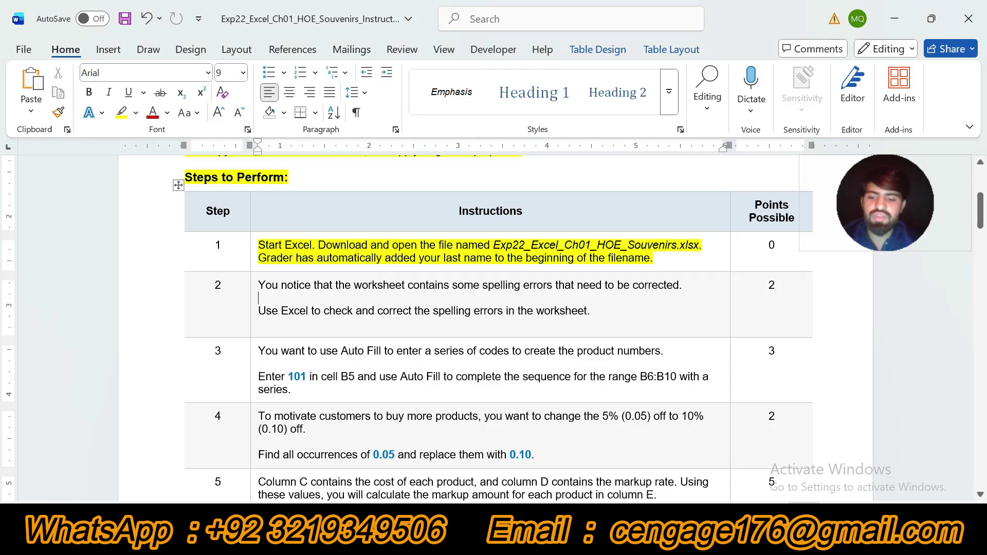
{"action": "key", "text": "ctrl+z"}
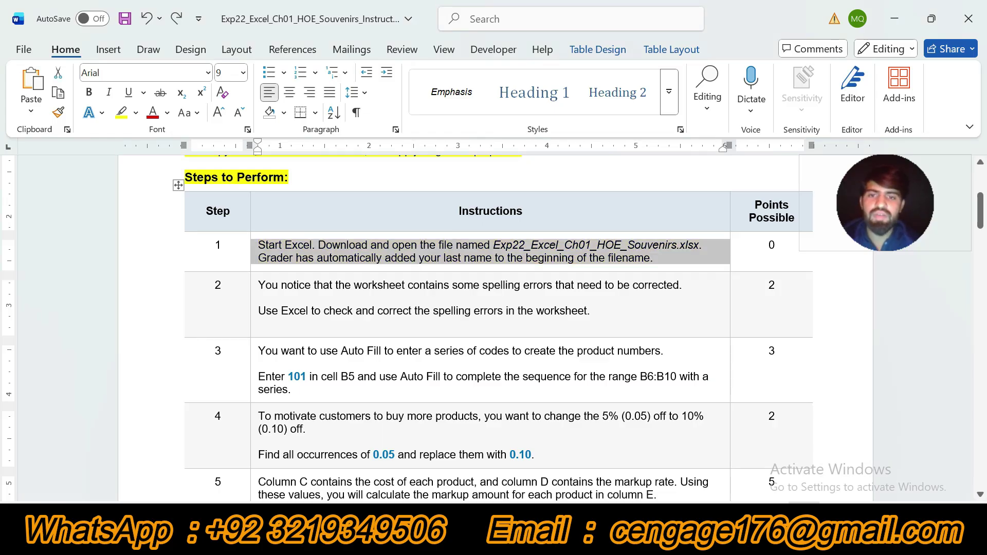
{"action": "left_click", "coordinate": [252, 305]}
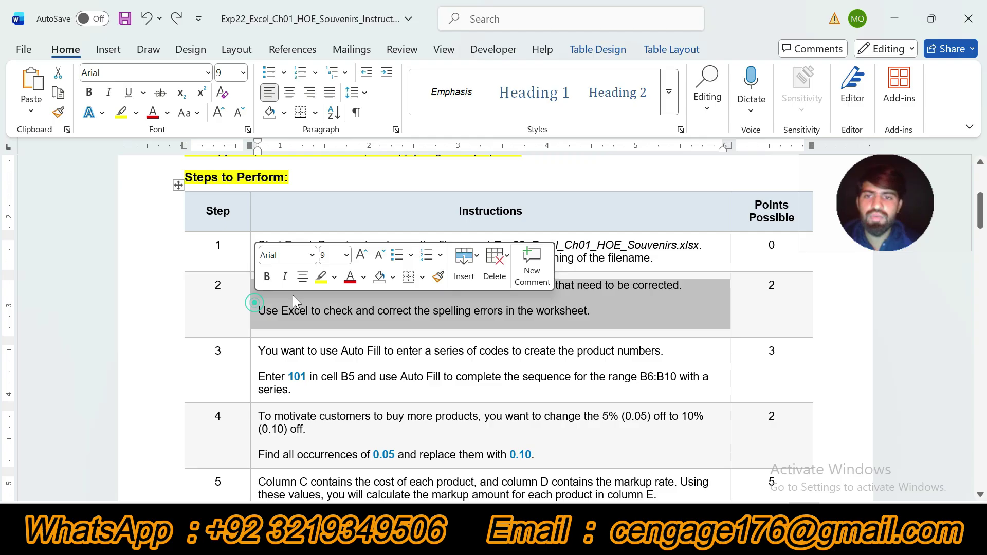
{"action": "left_click", "coordinate": [322, 277]}
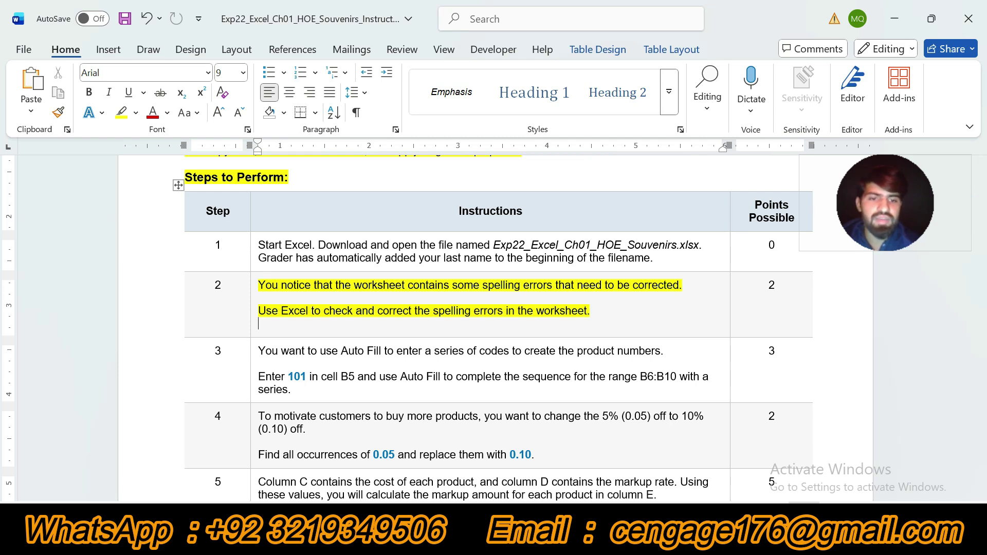
Spell-check the whole Excel worksheet, changing all occurrences of "Souvineer" to "Souvenir" and "Retaile" to "Retailed"
{"action": "left_click", "coordinate": [773, 518]}
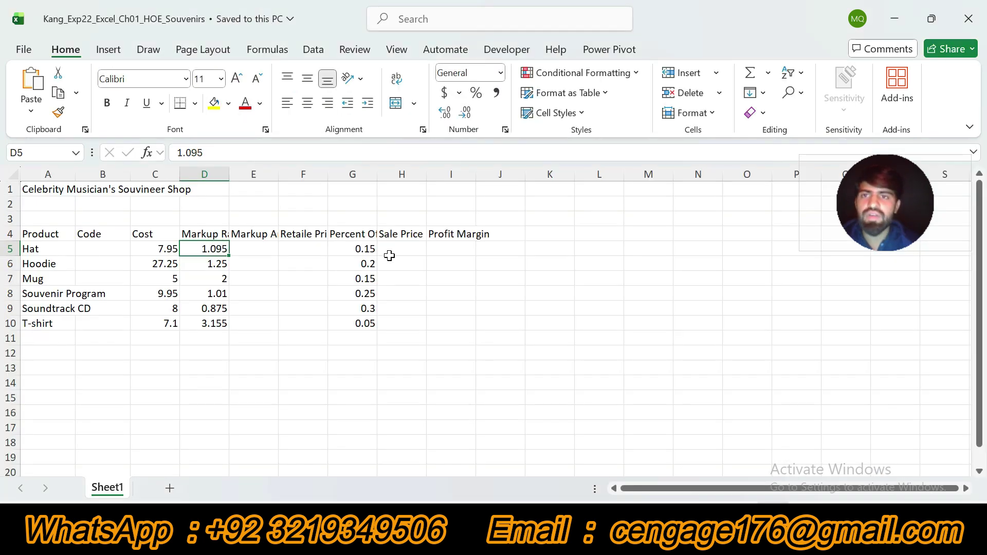
{"action": "left_click", "coordinate": [355, 49]}
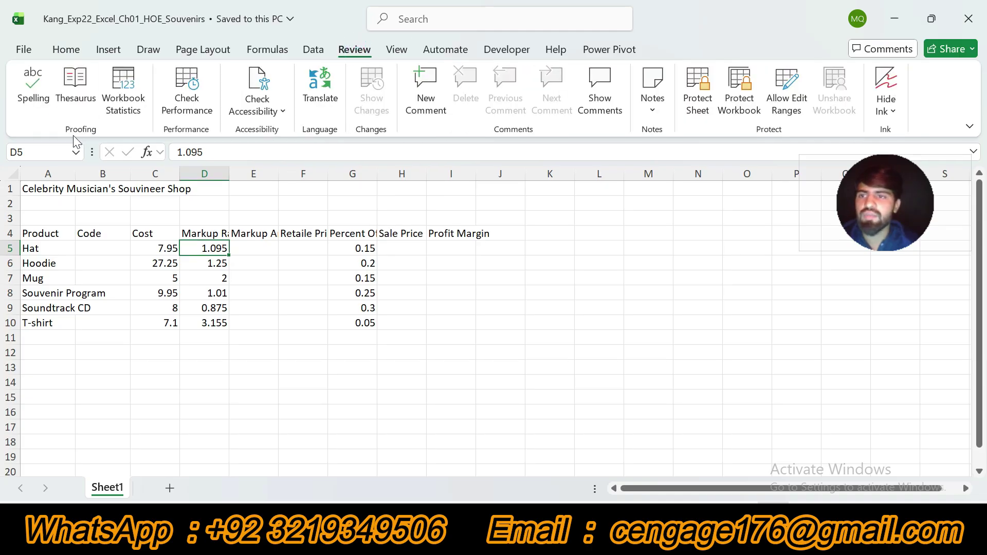
{"action": "left_click", "coordinate": [35, 92]}
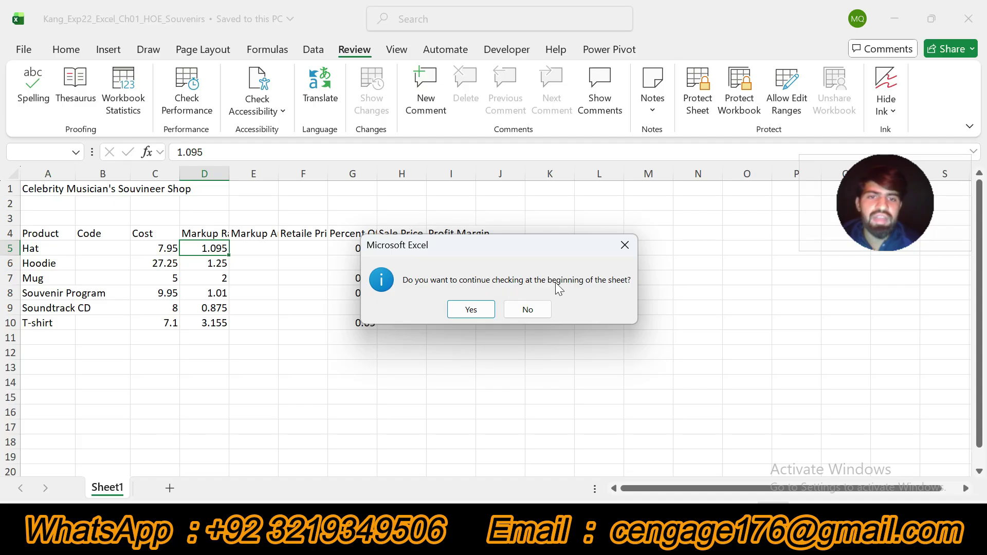
{"action": "left_click", "coordinate": [469, 309]}
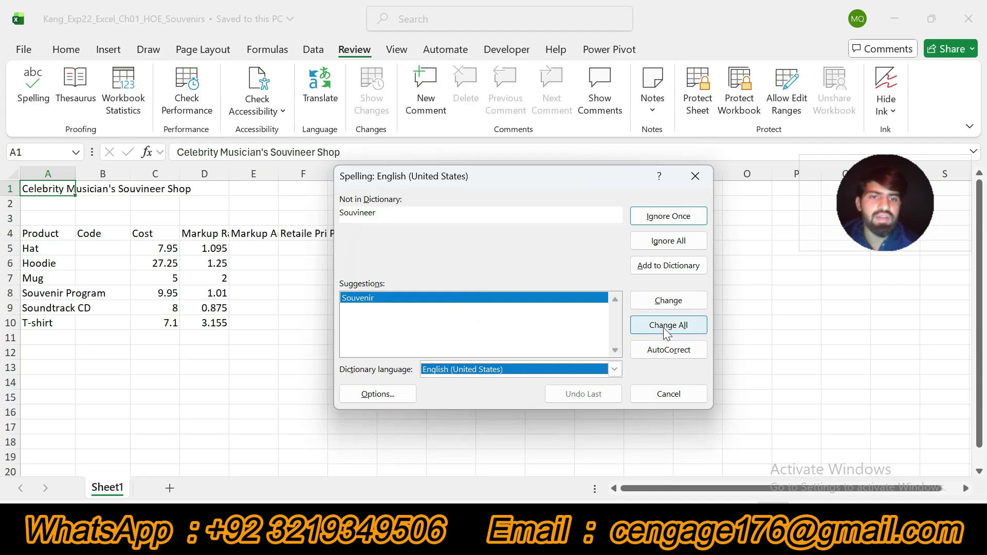
{"action": "left_click", "coordinate": [662, 329]}
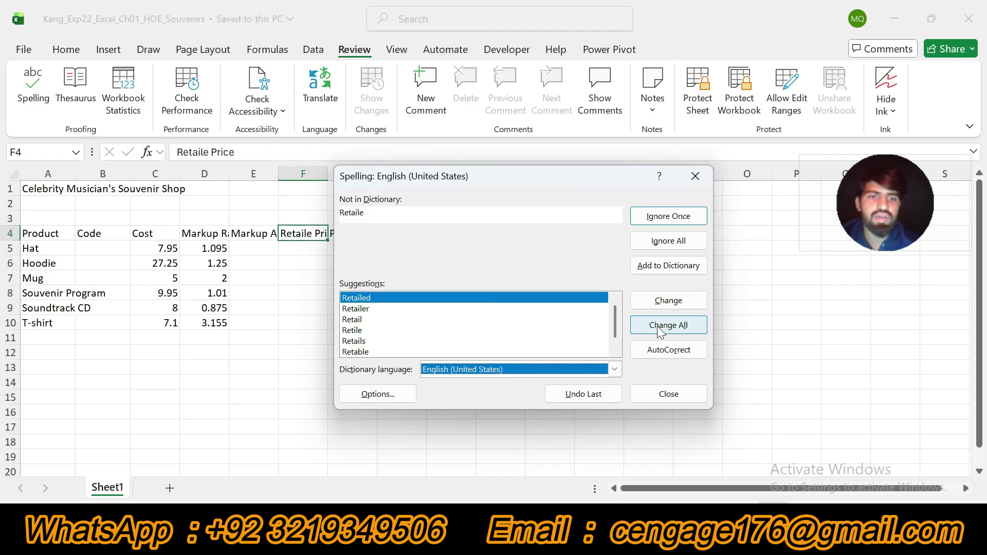
{"action": "left_click", "coordinate": [662, 329]}
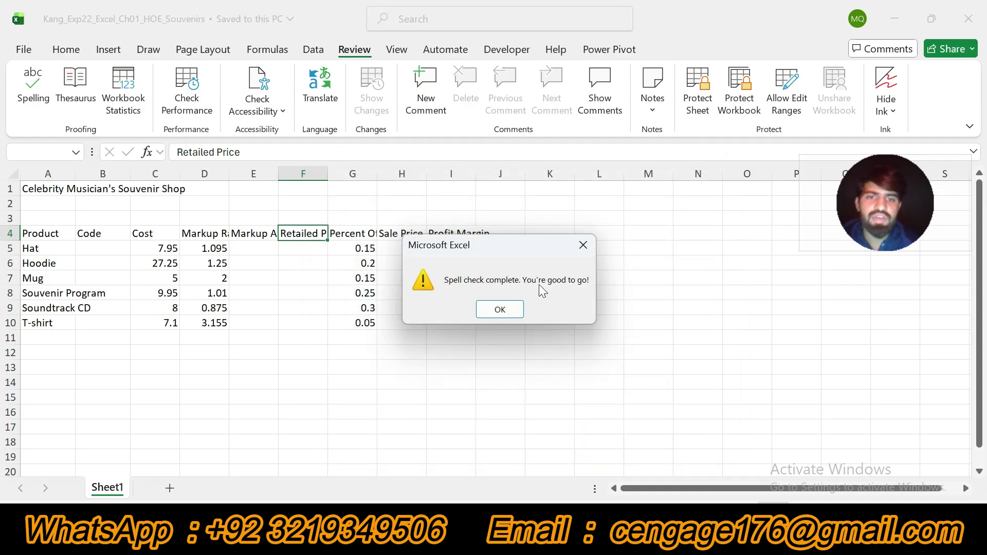
{"action": "left_click", "coordinate": [500, 309]}
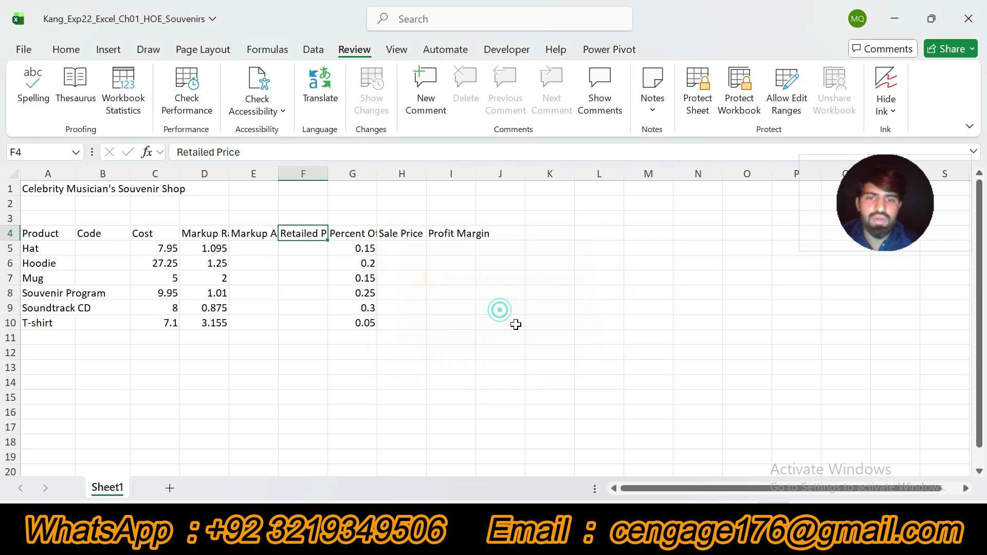
In the Word instructions, move the yellow highlight from the step 2 instruction to the step 3 instruction
{"action": "key", "text": "alt+Tab"}
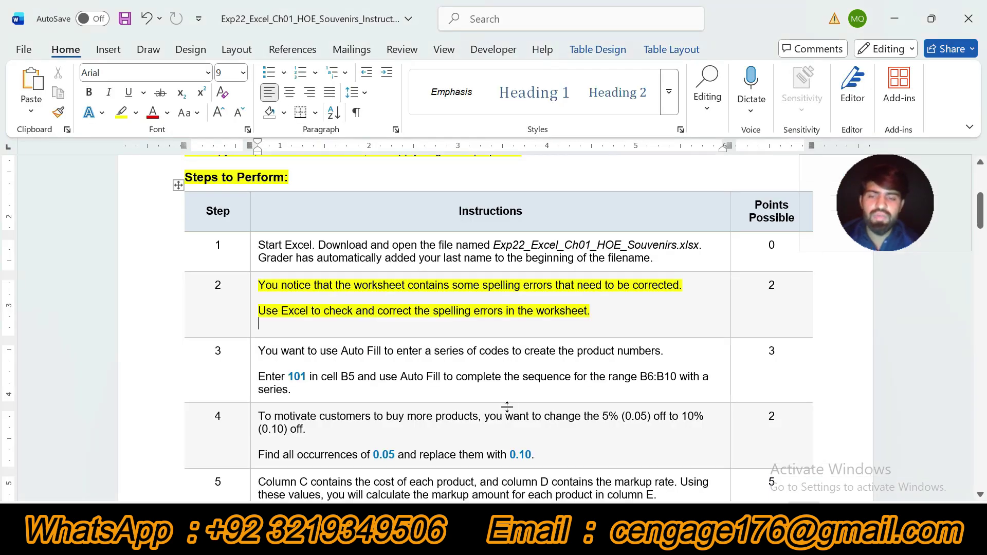
{"action": "left_click", "coordinate": [252, 363]}
{"action": "left_click", "coordinate": [319, 337]}
{"action": "key", "text": "Right"}
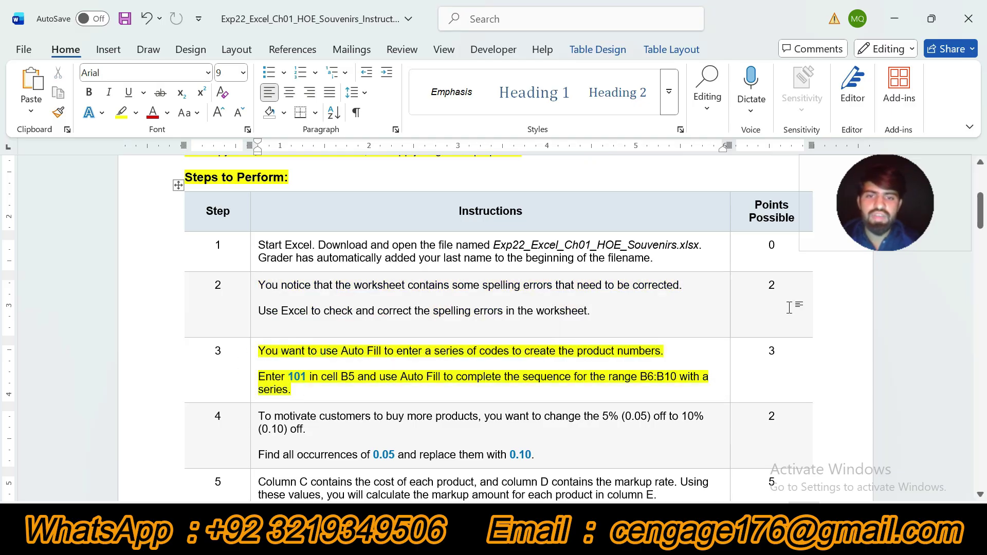
{"action": "left_click_drag", "start_coordinate": [980, 210], "coordinate": [983, 224]}
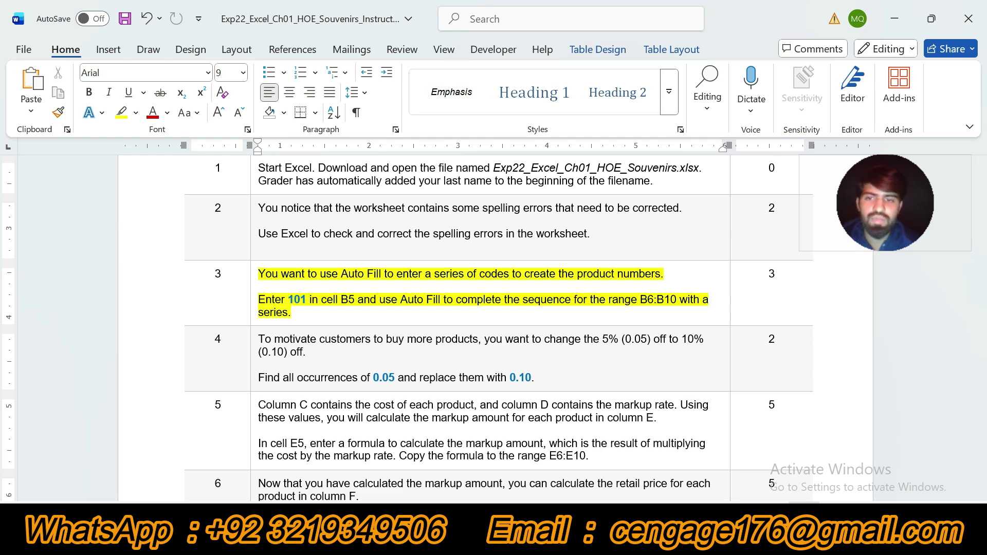
Switch to the Excel workbook and enter 101 in cell B5 as the Hat's product code
{"action": "left_click", "coordinate": [707, 537]}
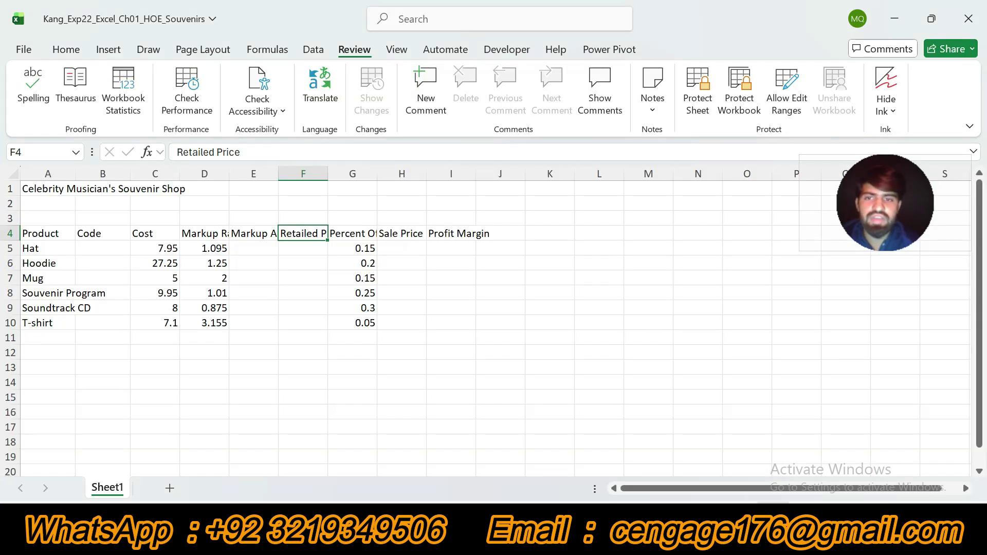
{"action": "left_click", "coordinate": [102, 248]}
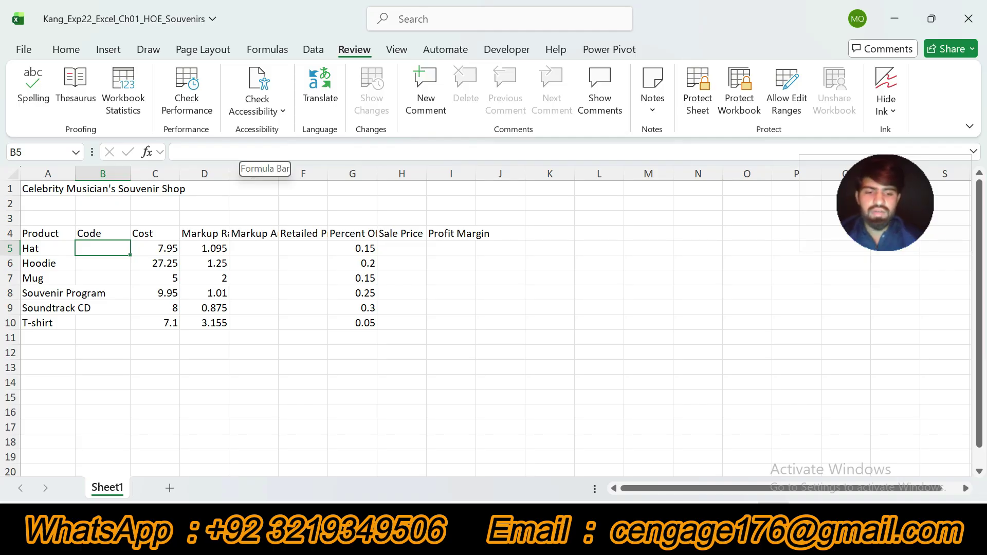
{"action": "type", "text": "101"}
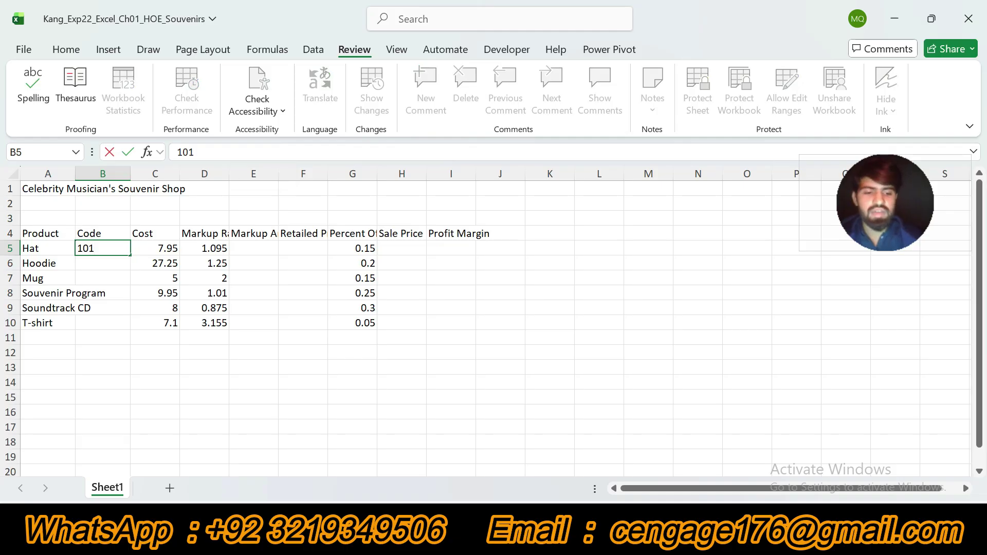
{"action": "key", "text": "Return"}
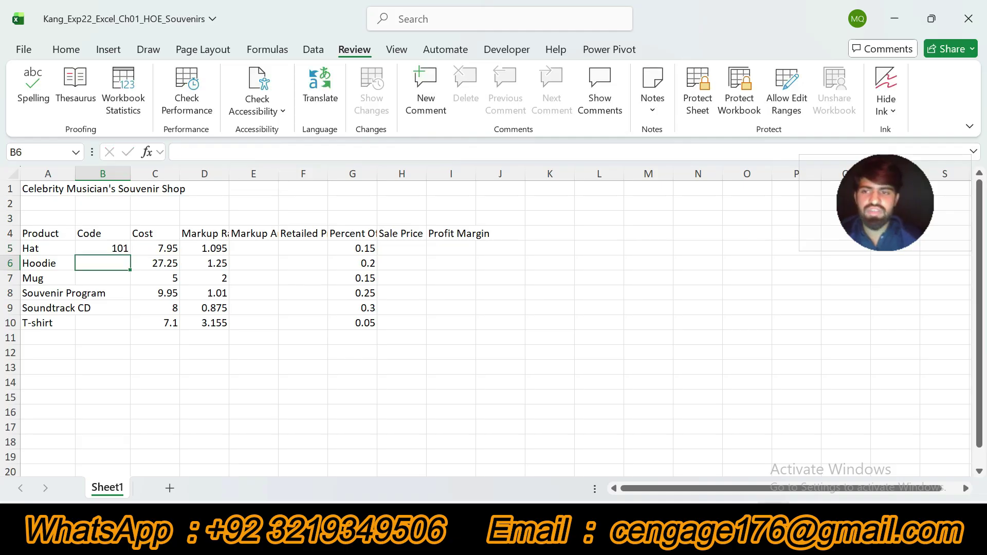
Check the step 3 instruction in Word and, back in Excel, auto-fill the product code 101 from cell B5 down through B10
{"action": "left_click", "coordinate": [103, 246]}
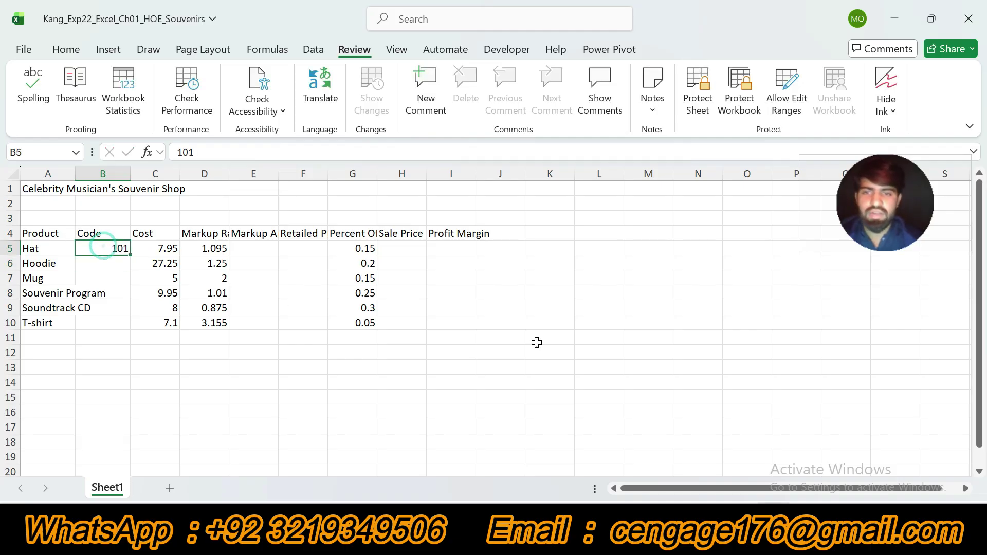
{"action": "left_click", "coordinate": [680, 536]}
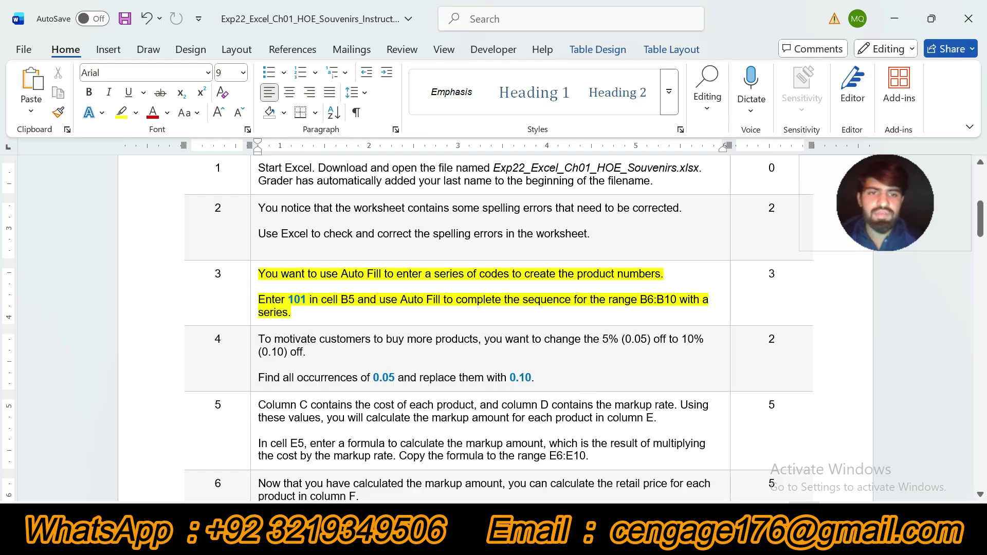
{"action": "left_click", "coordinate": [772, 530]}
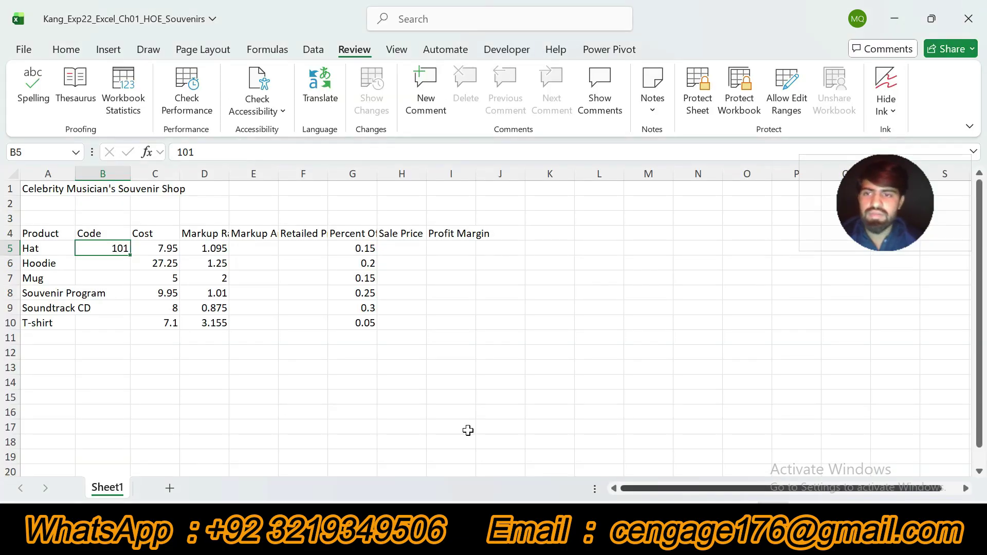
{"action": "double_click", "coordinate": [128, 254]}
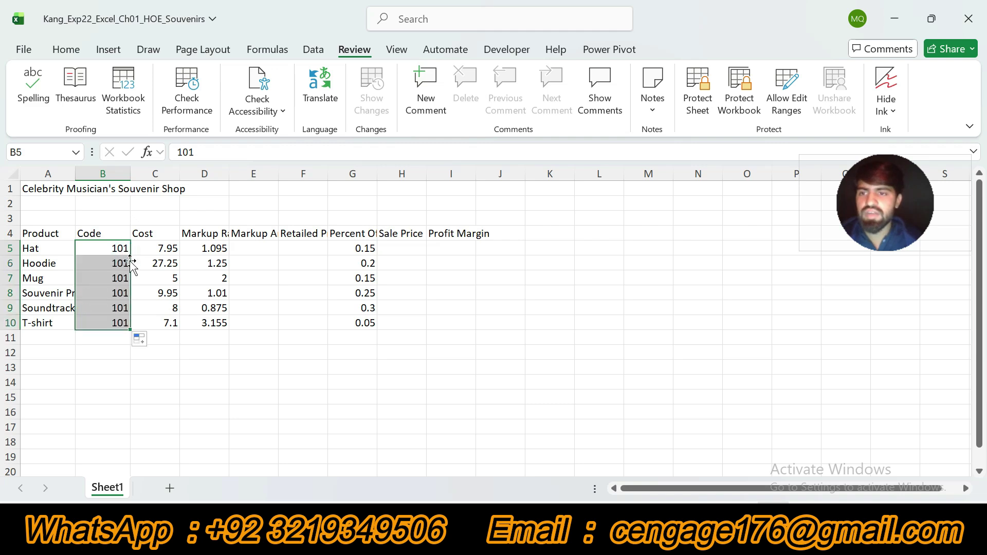
Switch to the Word instructions and move the yellow highlight from the step 3 instruction to the step 4 instruction
{"action": "left_click", "coordinate": [803, 529]}
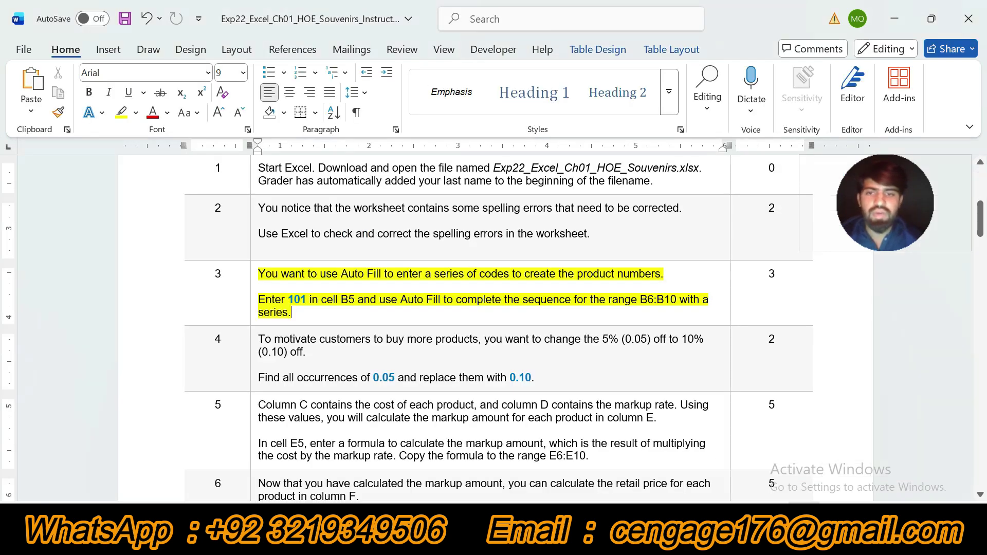
{"action": "key", "text": "ctrl+z"}
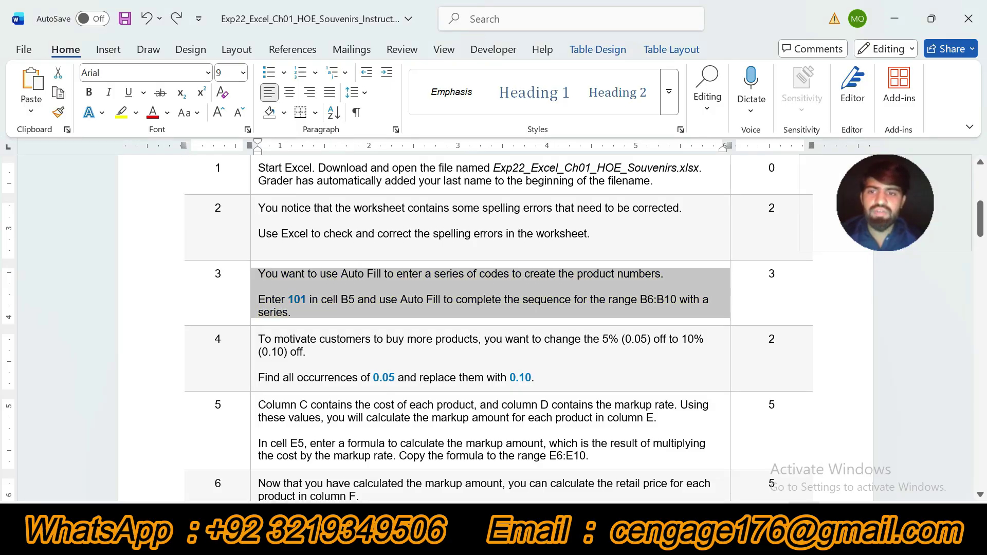
{"action": "left_click", "coordinate": [255, 356]}
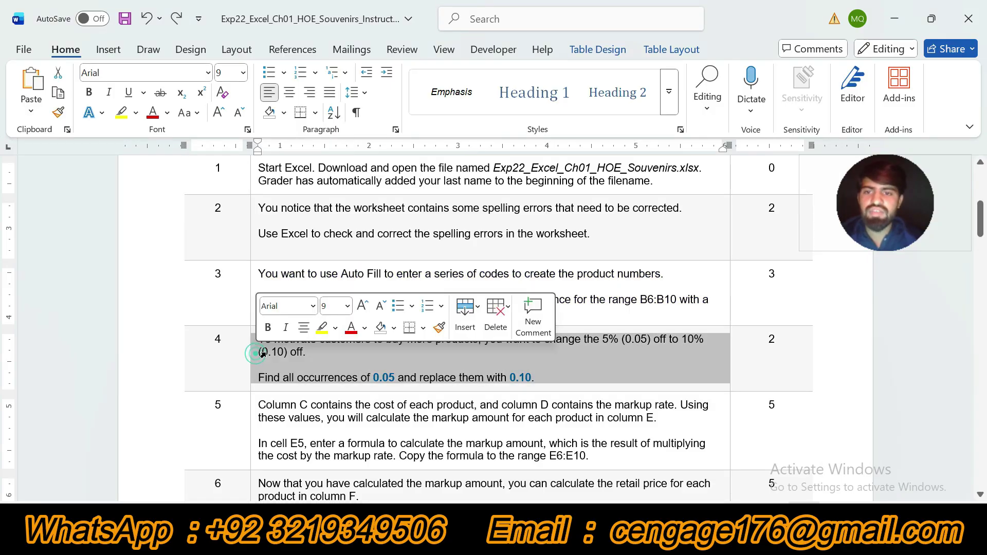
{"action": "left_click", "coordinate": [322, 328]}
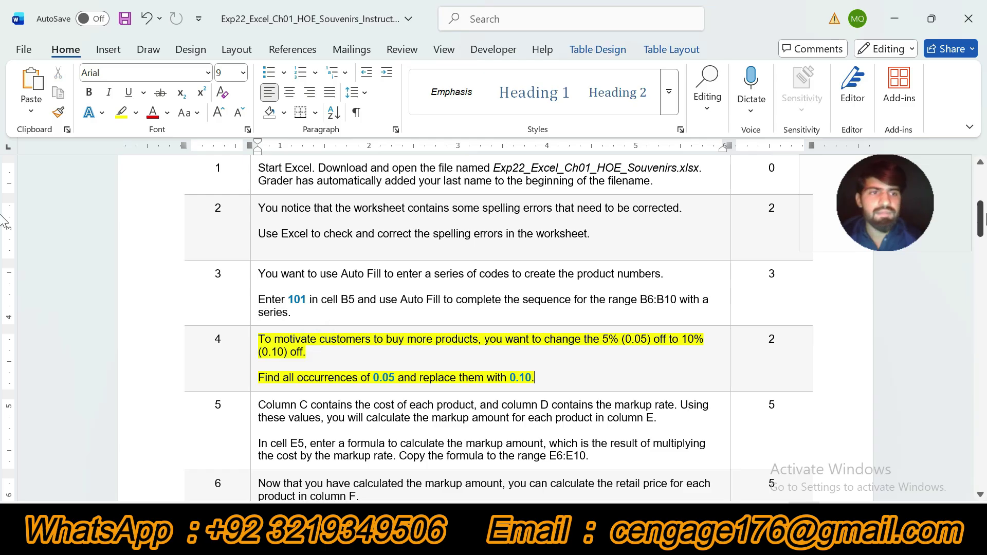
{"action": "scroll", "coordinate": [3, 232], "scroll_direction": "down", "scroll_amount": 1}
{"action": "scroll", "coordinate": [3, 232], "scroll_direction": "down", "scroll_amount": 3}
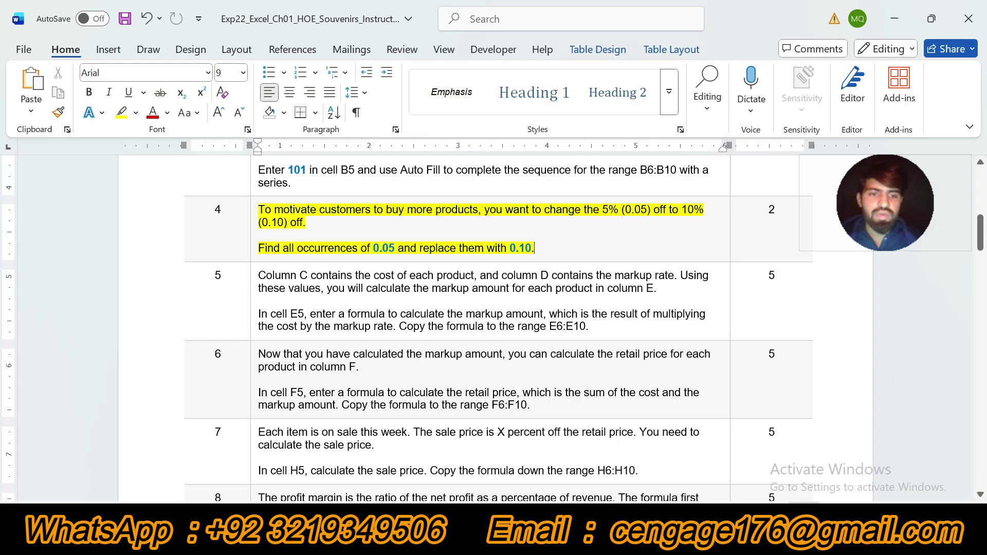
Switch to the Excel workbook, open the Find and Replace dialog for replacing, and set 0.05 as the value to find
{"action": "key", "text": "alt+Tab"}
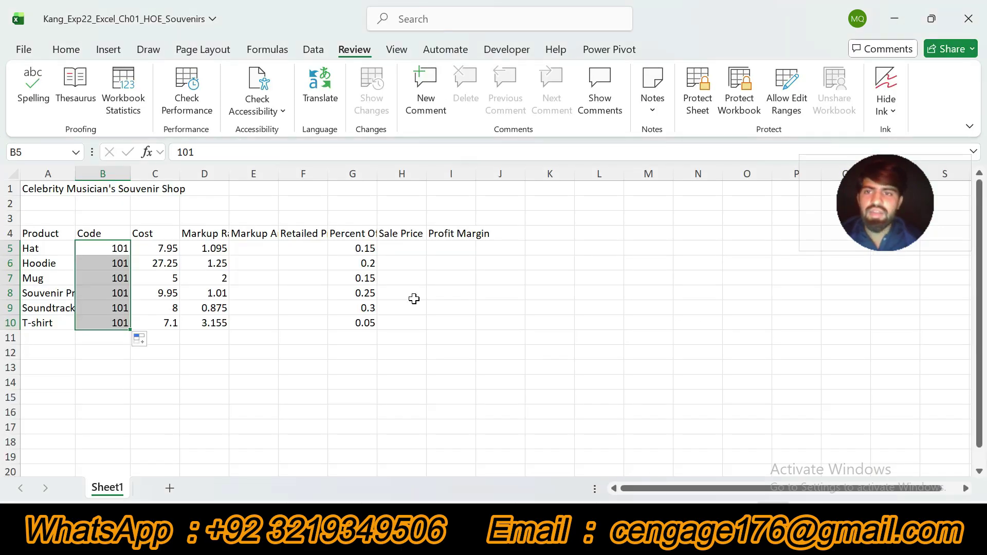
{"action": "left_click", "coordinate": [66, 49]}
{"action": "left_click", "coordinate": [452, 291]}
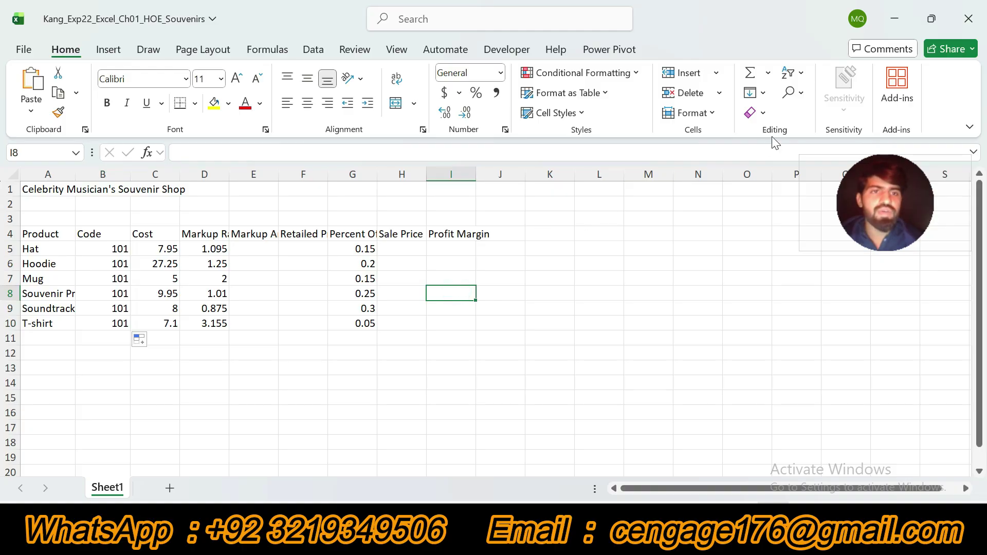
{"action": "left_click", "coordinate": [803, 94]}
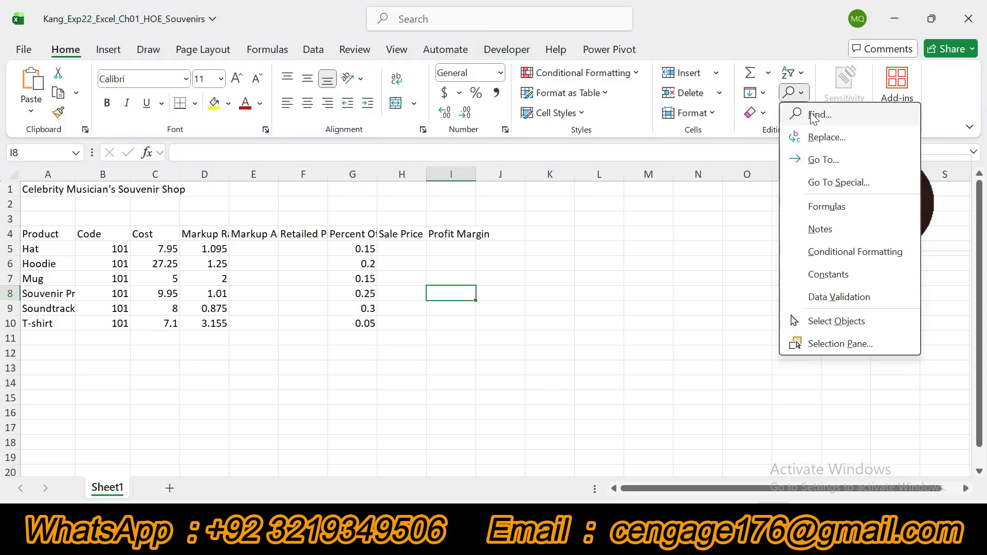
{"action": "left_click", "coordinate": [829, 143]}
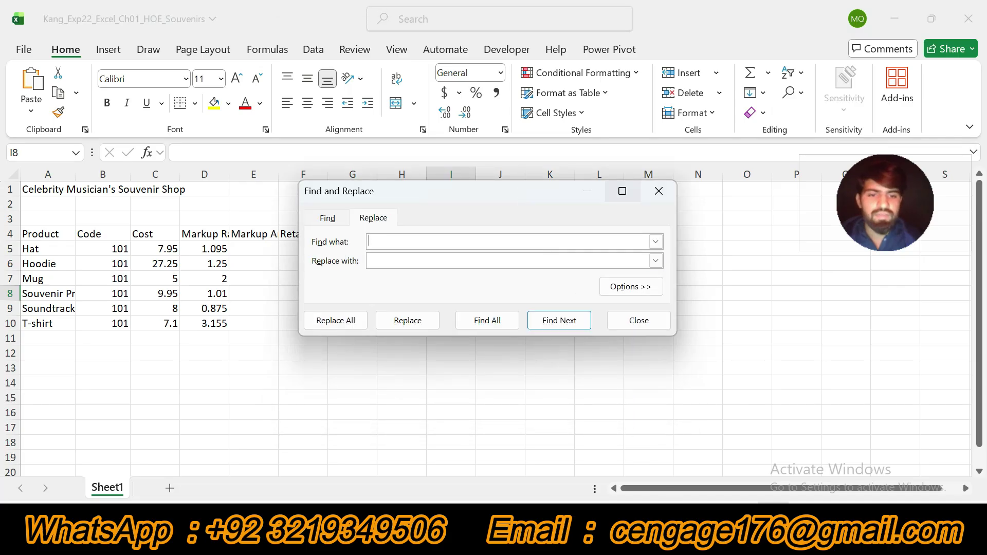
{"action": "key", "text": "alt+Tab"}
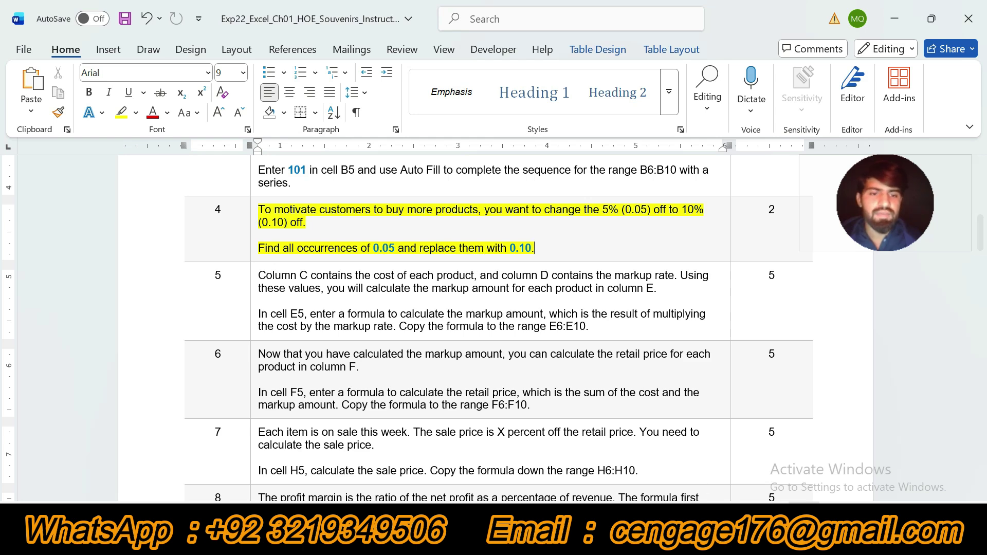
{"action": "mouse_move", "coordinate": [706, 544]}
{"action": "left_click", "coordinate": [707, 437]}
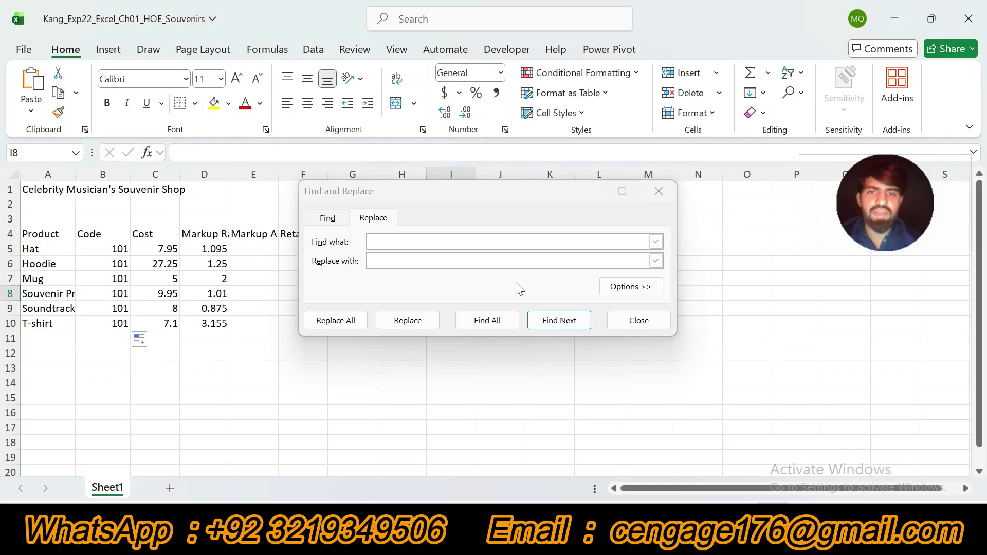
{"action": "left_click", "coordinate": [394, 239]}
{"action": "type", "text": "0.05"}
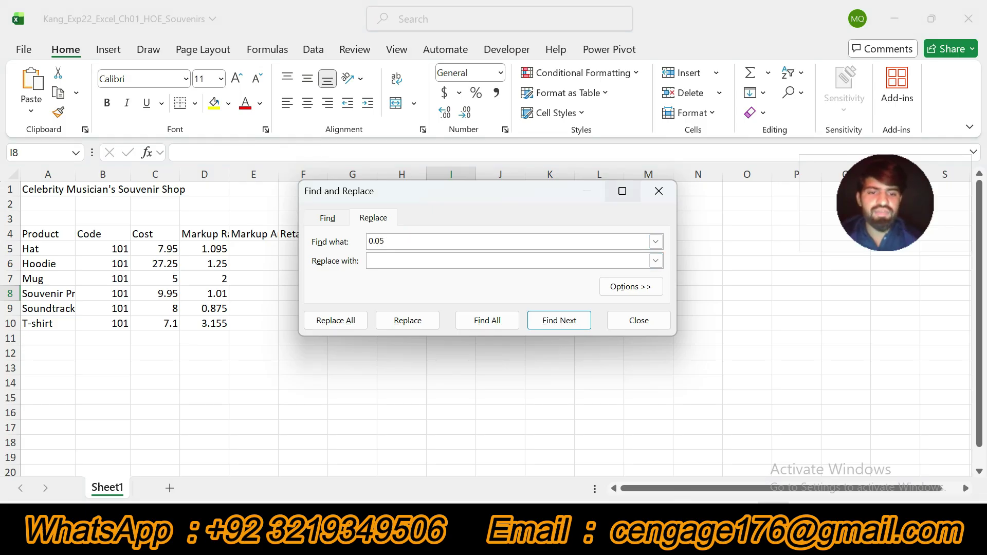
Set 0.10 as the replacement value, replace all occurrences in the worksheet, and close the Find and Replace dialog
{"action": "left_click", "coordinate": [676, 535]}
{"action": "mouse_move", "coordinate": [707, 535]}
{"action": "left_click", "coordinate": [704, 463]}
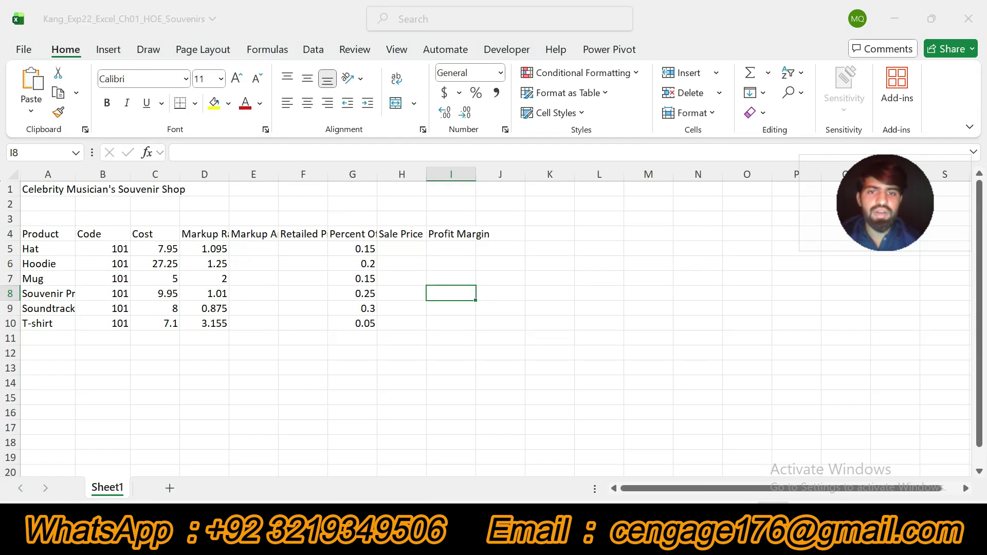
{"action": "left_click", "coordinate": [454, 260]}
{"action": "type", "text": "0.10"}
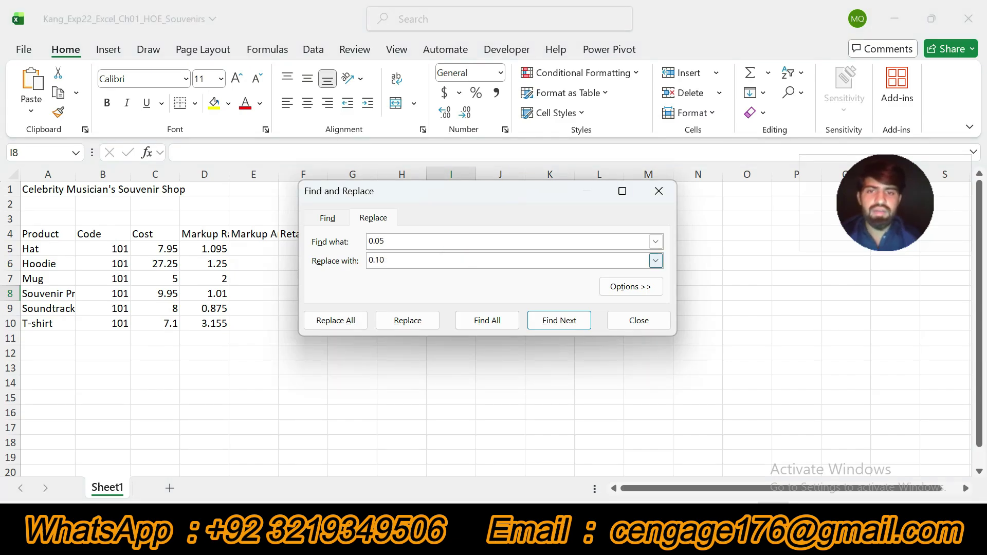
{"action": "left_click", "coordinate": [346, 325]}
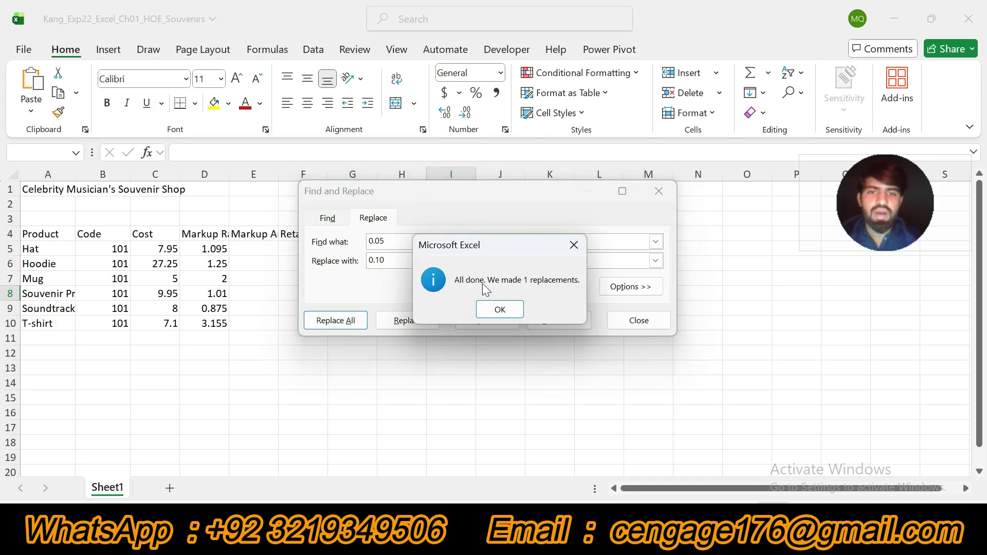
{"action": "left_click", "coordinate": [499, 309]}
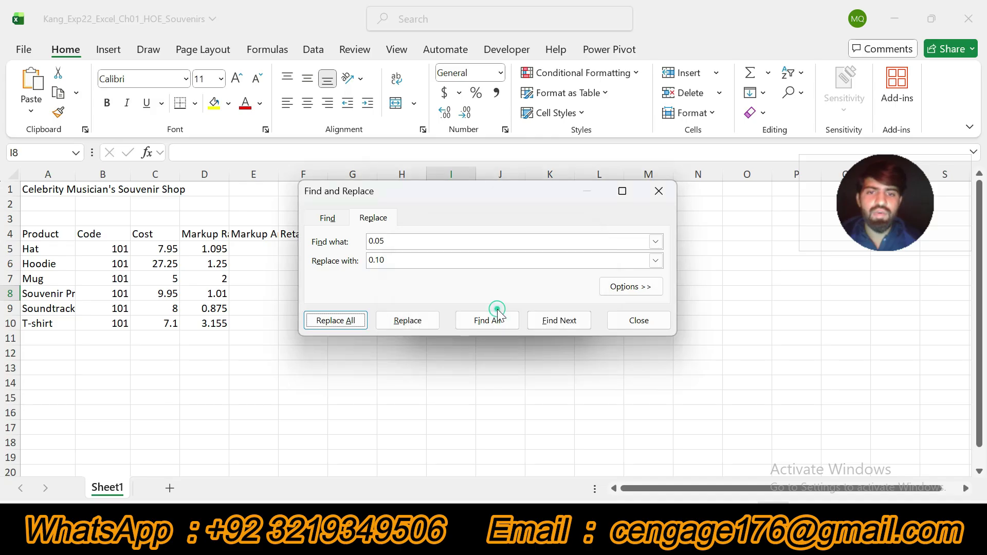
{"action": "left_click", "coordinate": [635, 321]}
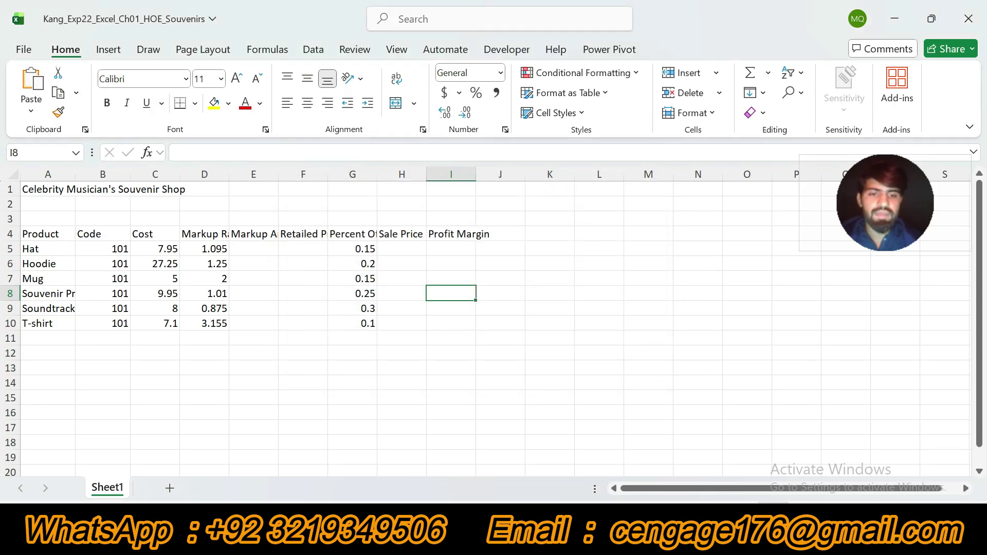
Switch to the Word instructions and move the yellow highlight from the step 4 instruction to the step 5 instruction
{"action": "key", "text": "alt+Tab"}
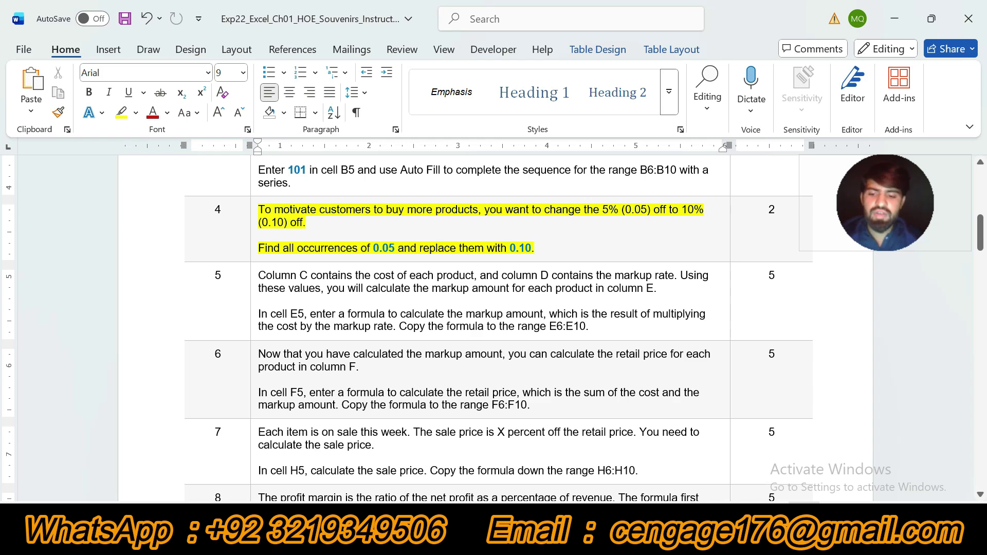
{"action": "key", "text": "ctrl+z"}
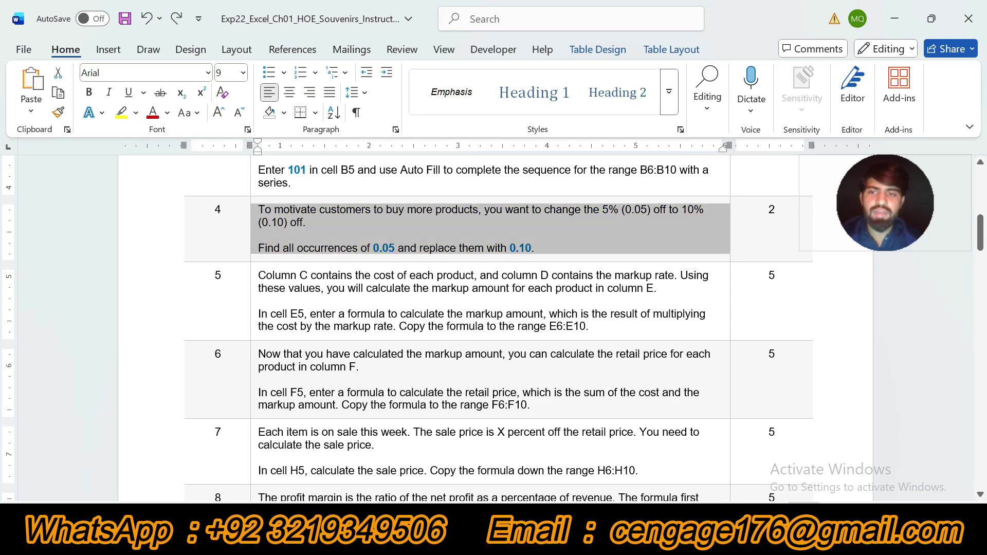
{"action": "left_click", "coordinate": [252, 304]}
{"action": "left_click", "coordinate": [321, 276]}
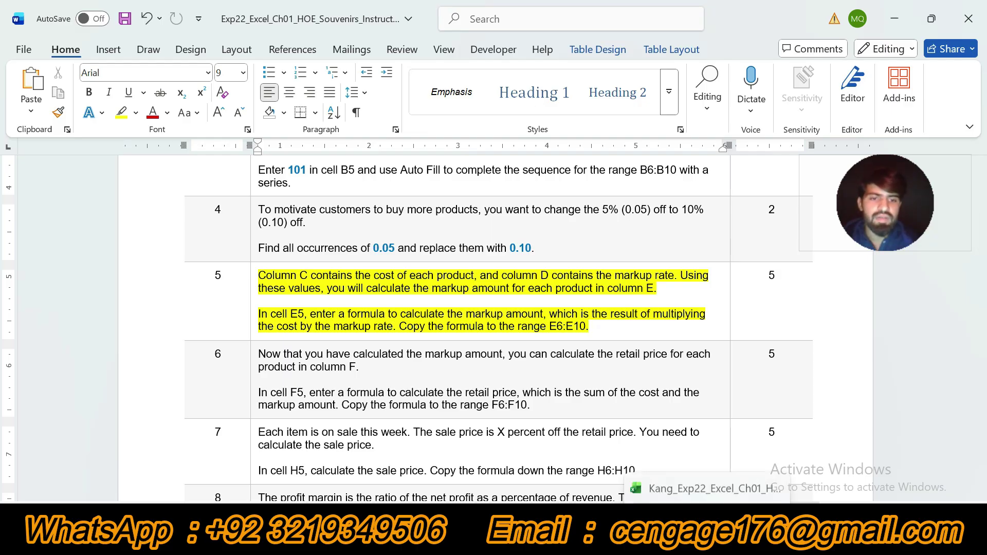
Switch to the Excel workbook and enter the formula =C5*D5 in cell E5 to calculate the Hat's markup amount
{"action": "left_click", "coordinate": [707, 542]}
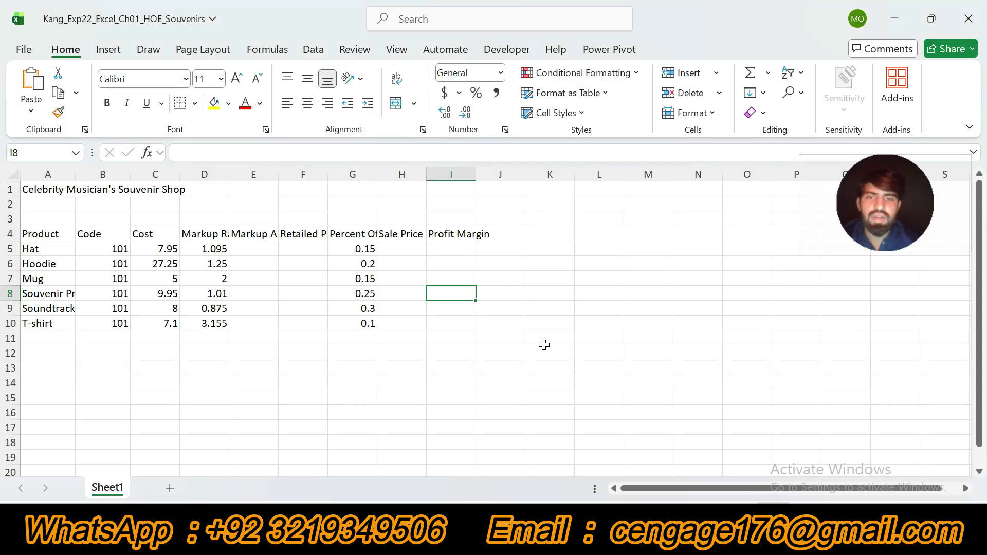
{"action": "left_click", "coordinate": [252, 249]}
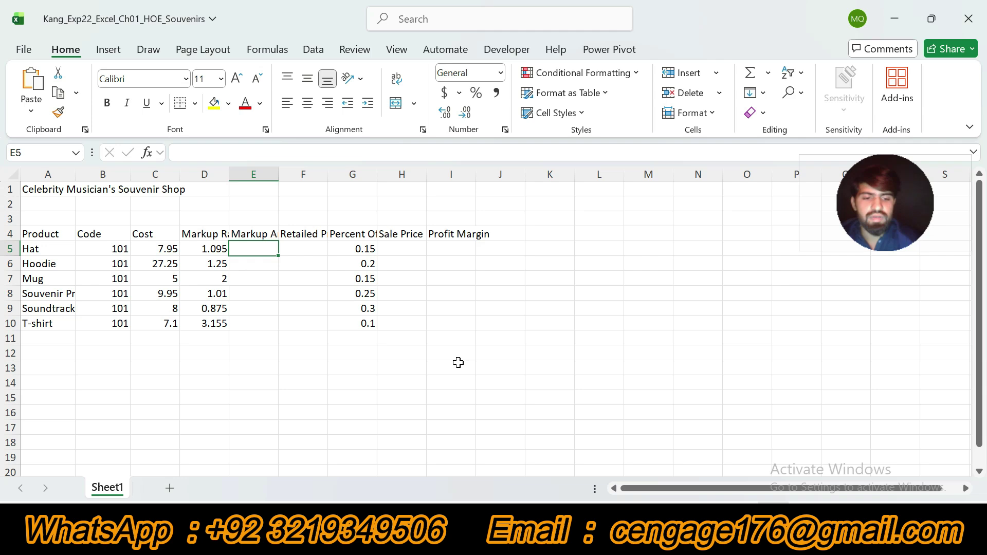
{"action": "type", "text": "="}
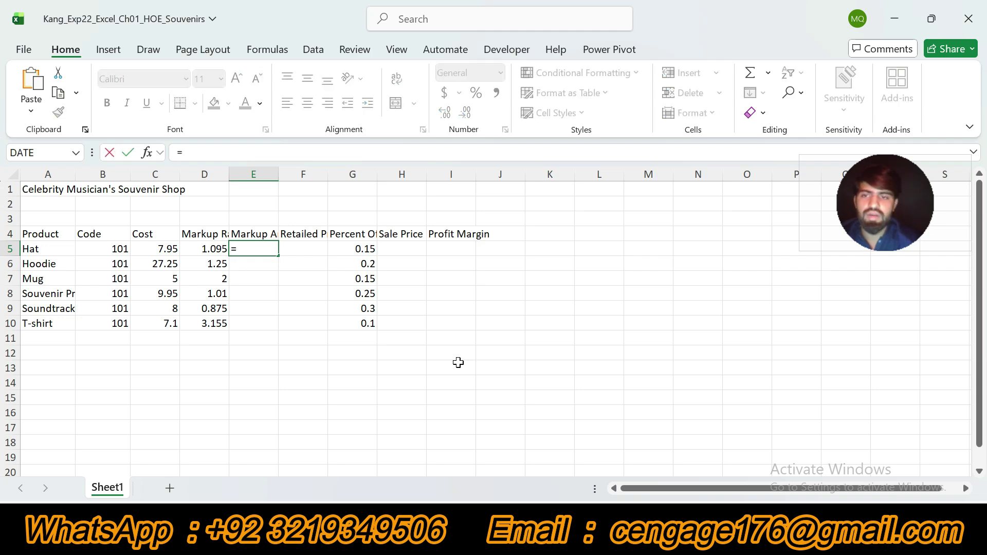
{"action": "key", "text": "alt+Tab"}
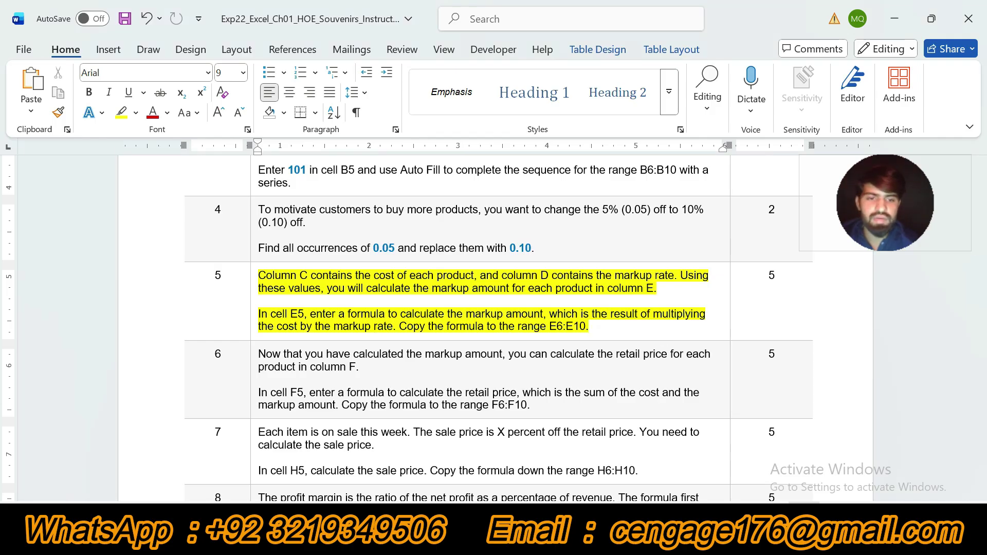
{"action": "key", "text": "alt+Tab"}
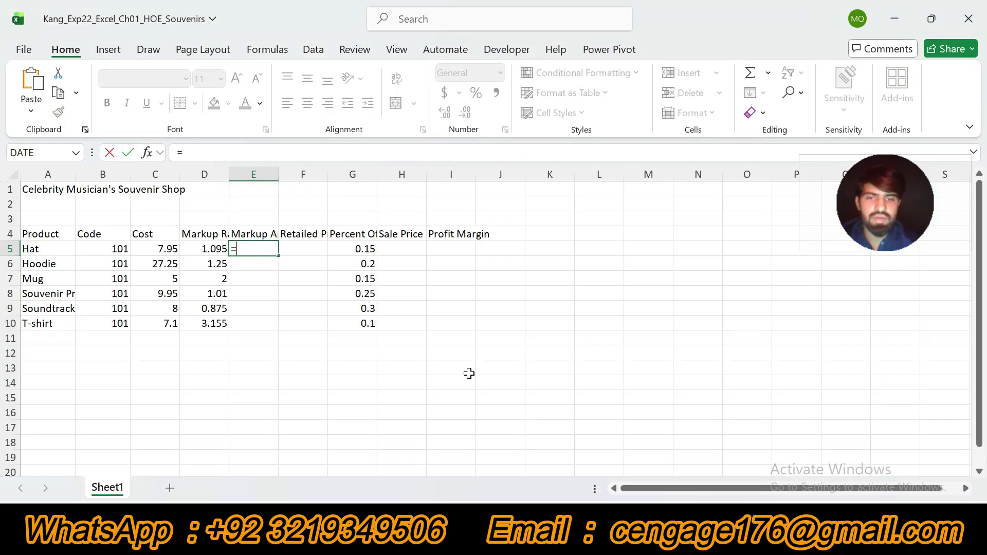
{"action": "left_click", "coordinate": [161, 249]}
{"action": "type", "text": "*"}
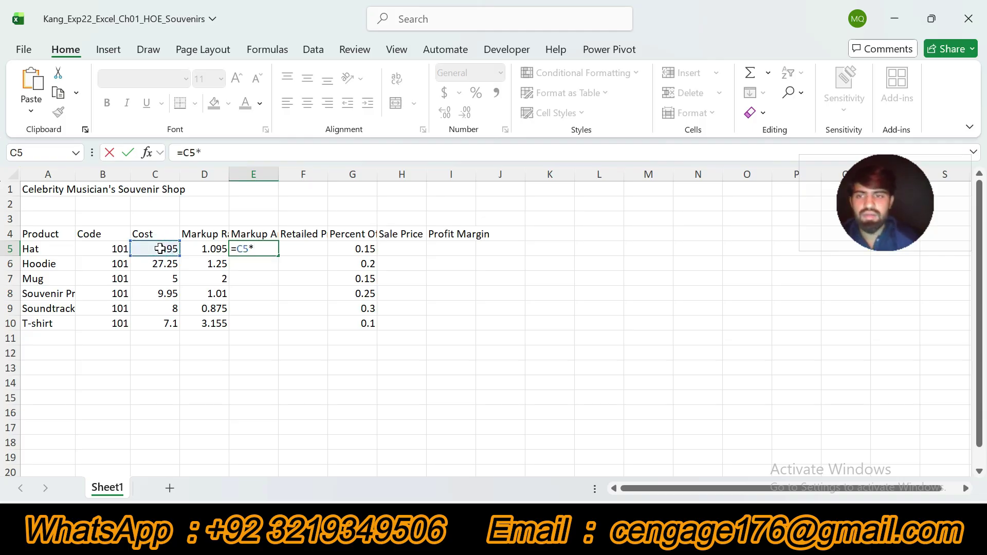
{"action": "left_click", "coordinate": [204, 248]}
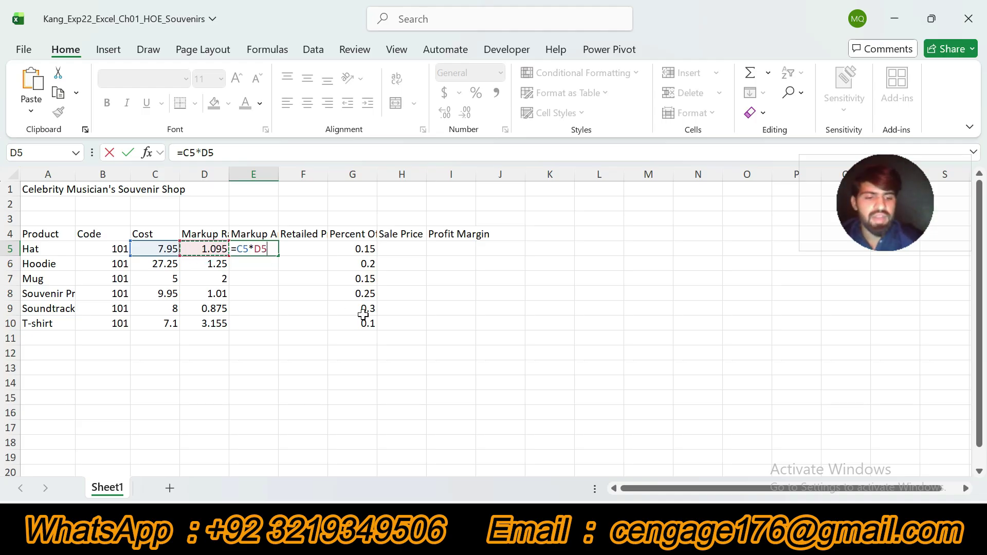
{"action": "key", "text": "Return"}
Recheck the step 5 instruction in Word, then copy the markup amount formula from cell E5 to the range E6:E10 in Excel
{"action": "left_click", "coordinate": [267, 251]}
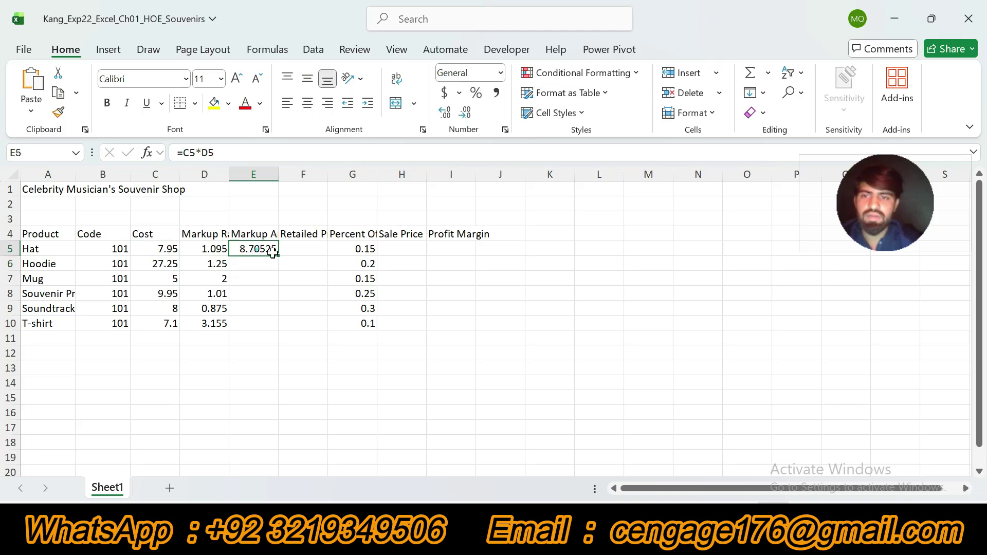
{"action": "left_click", "coordinate": [684, 534]}
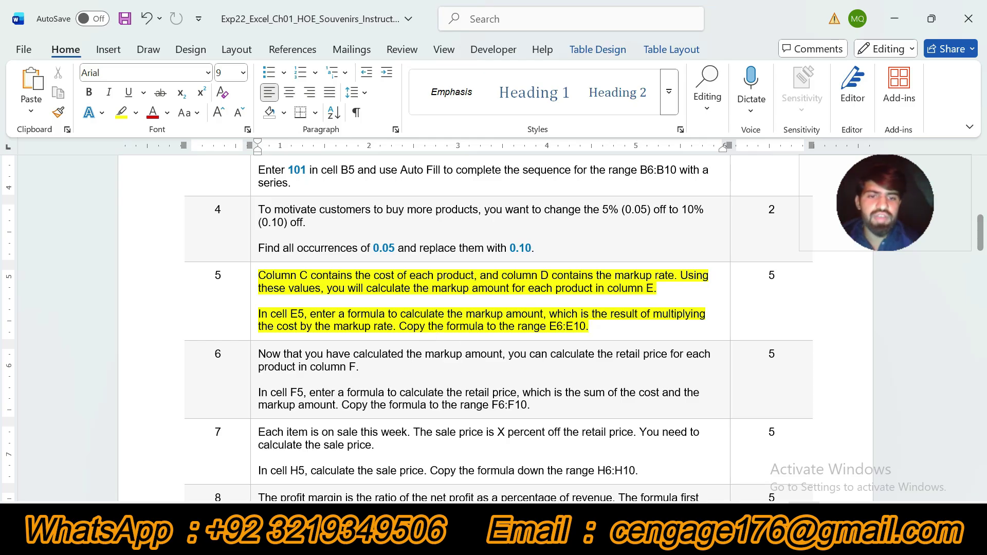
{"action": "left_click", "coordinate": [774, 529]}
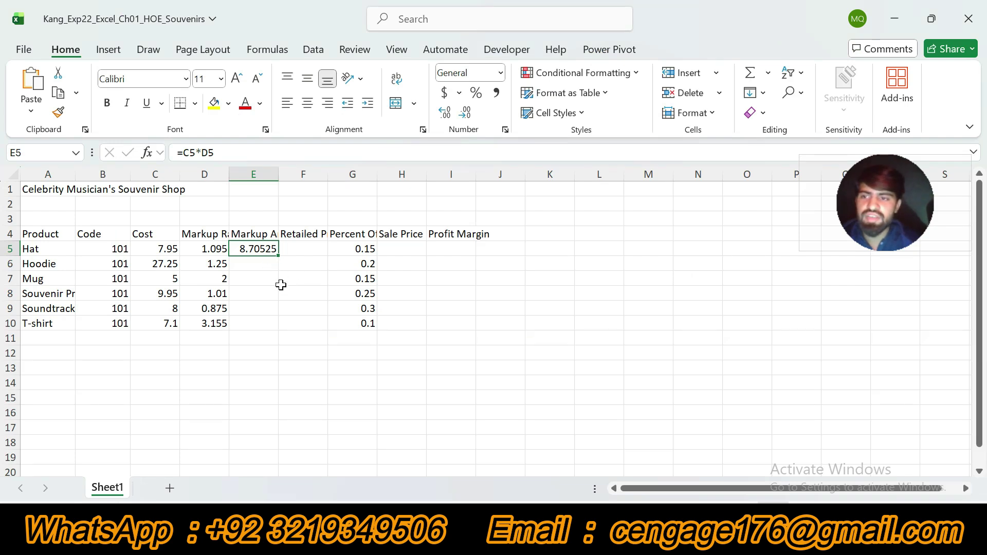
{"action": "left_click_drag", "start_coordinate": [278, 255], "coordinate": [280, 333]}
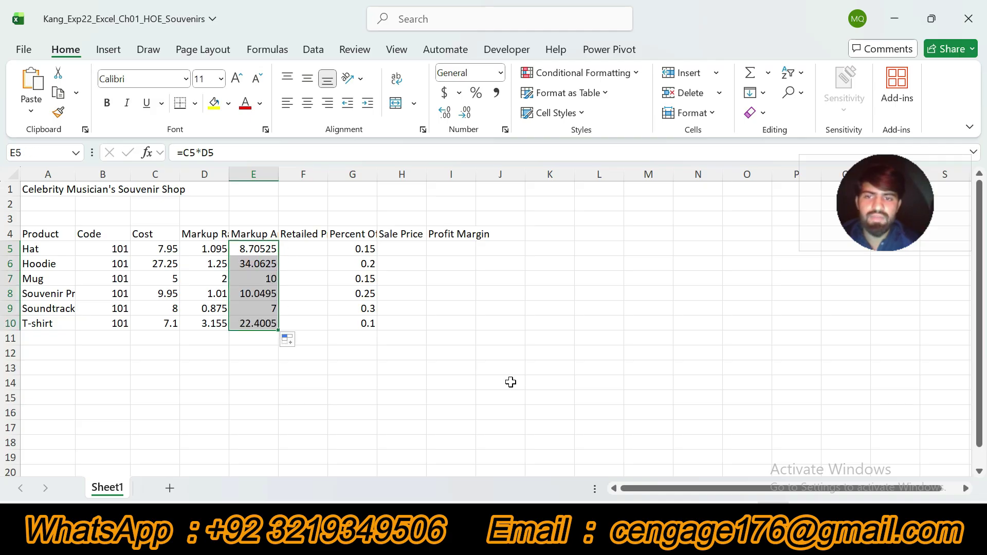
Switch to the Word instructions and move the yellow highlight from the step 5 instruction to the step 6 instruction
{"action": "left_click", "coordinate": [711, 537]}
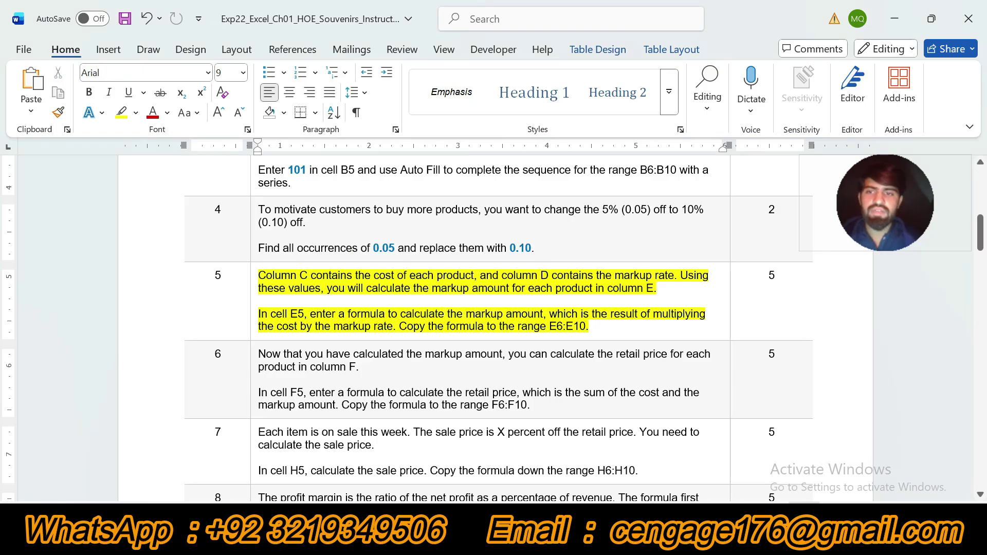
{"action": "key", "text": "ctrl+z"}
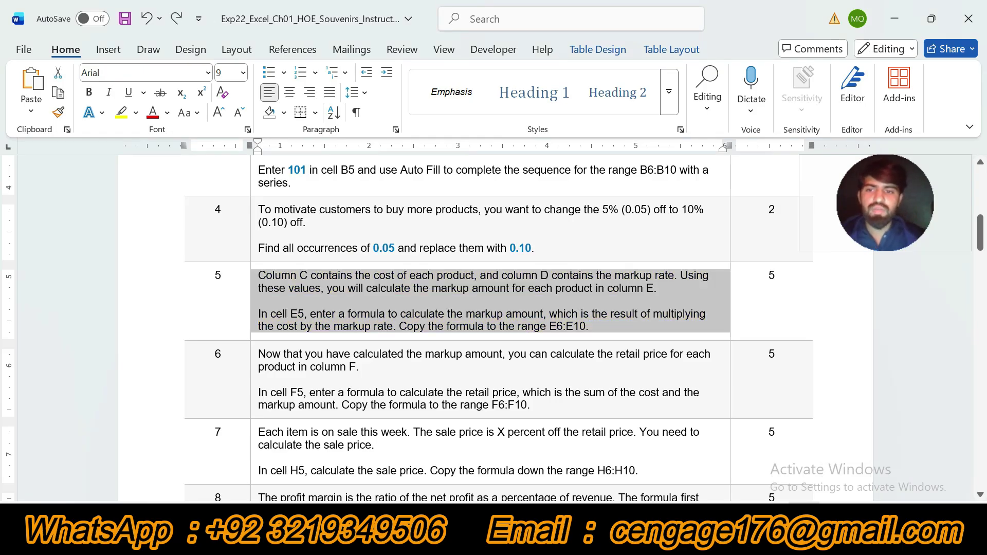
{"action": "left_click", "coordinate": [252, 369]}
{"action": "left_click", "coordinate": [321, 342]}
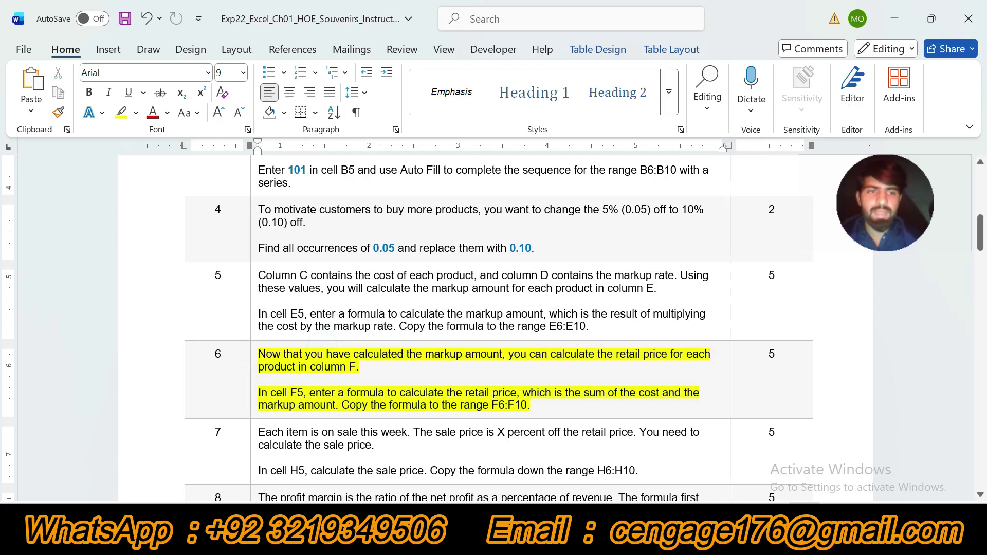
{"action": "left_click_drag", "start_coordinate": [982, 245], "coordinate": [982, 257]}
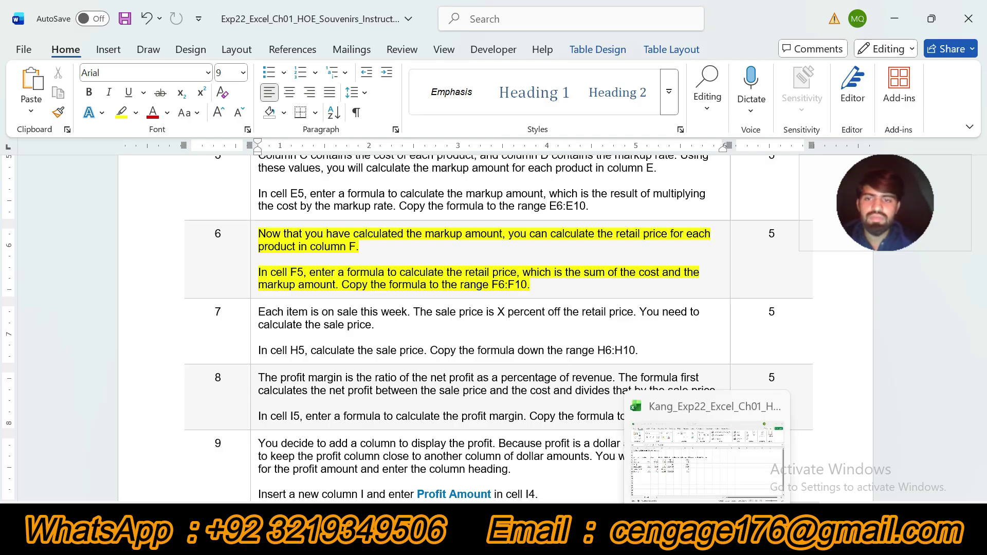
Switch to the Excel workbook and enter the formula =C5+E5 in cell F5 to calculate the Hat's retail price
{"action": "left_click", "coordinate": [707, 544]}
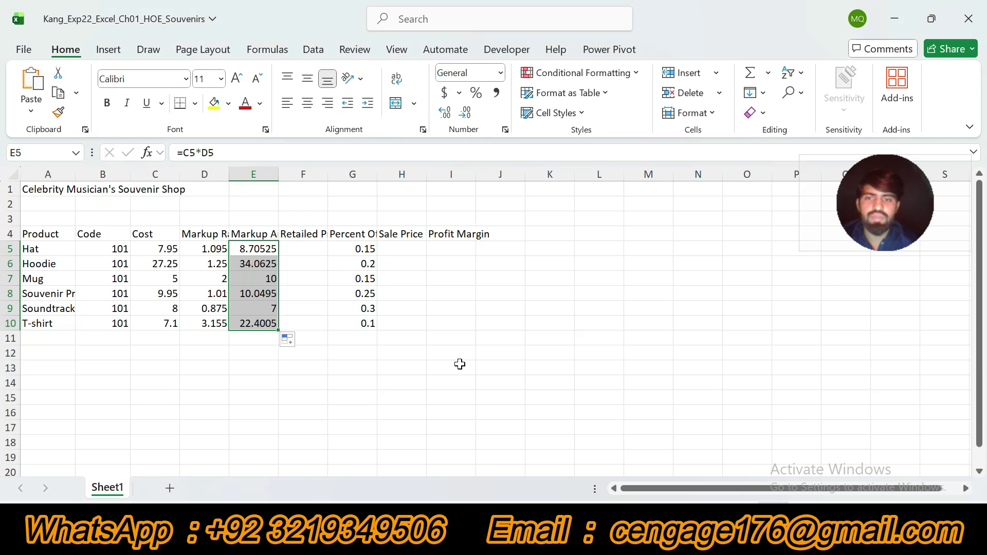
{"action": "left_click", "coordinate": [306, 248]}
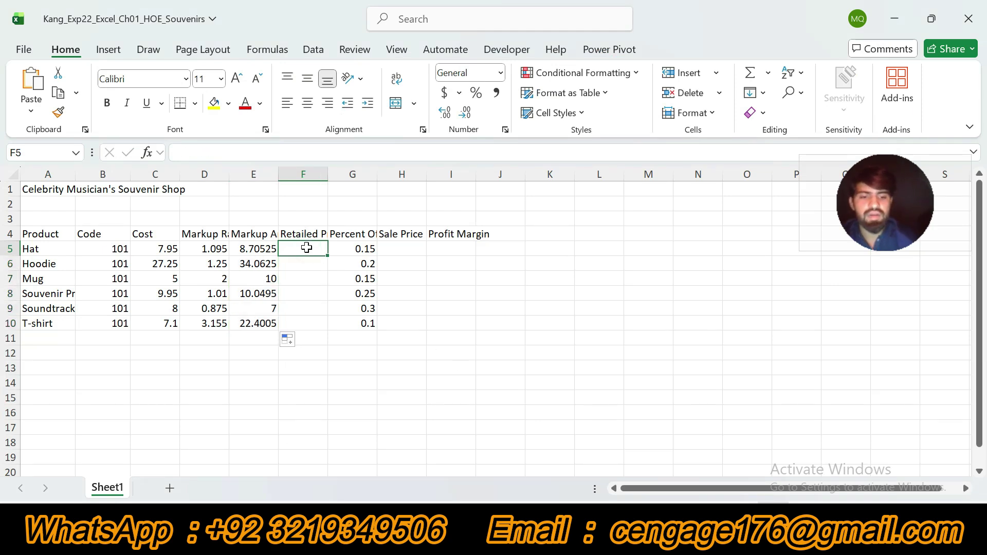
{"action": "type", "text": "="}
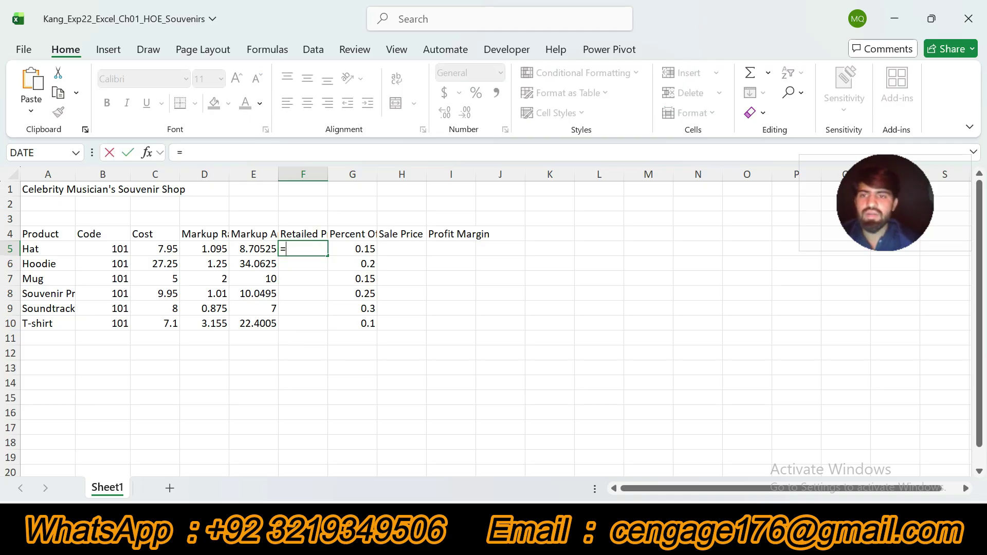
{"action": "left_click", "coordinate": [161, 249]}
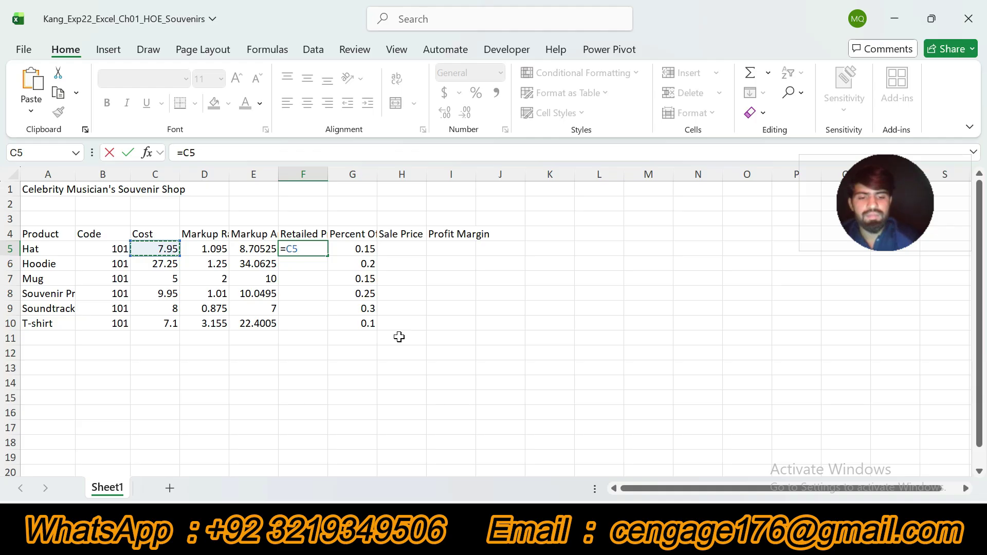
{"action": "type", "text": "+"}
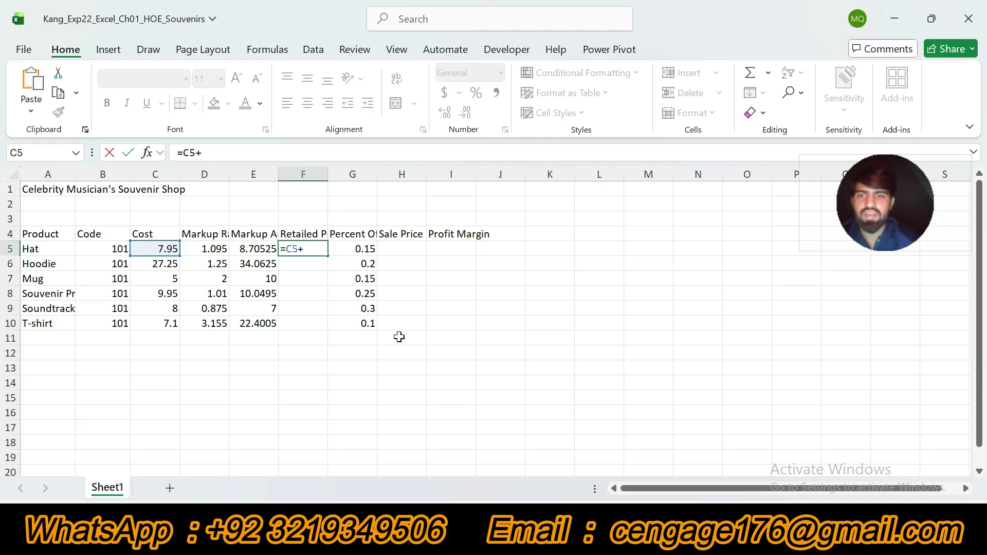
{"action": "left_click", "coordinate": [253, 250]}
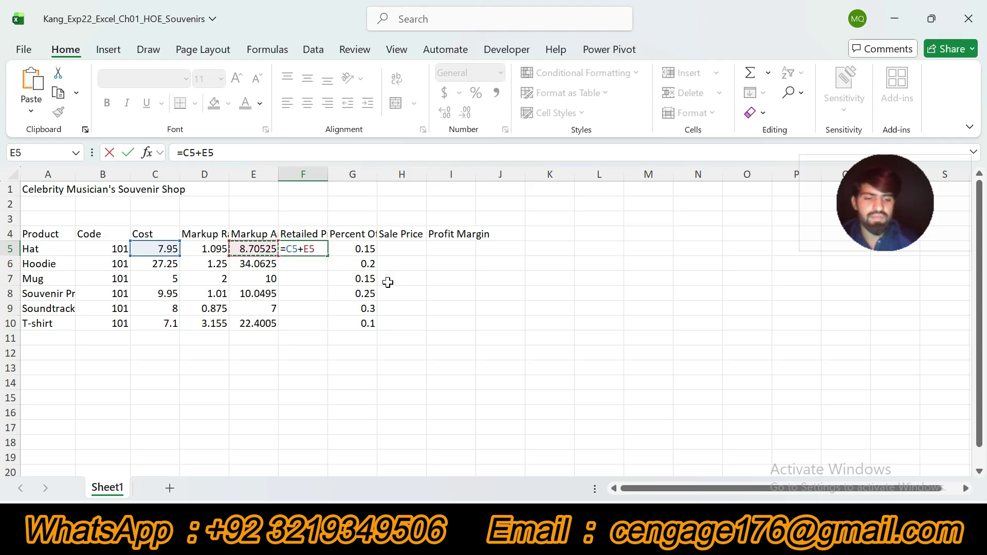
{"action": "key", "text": "Return"}
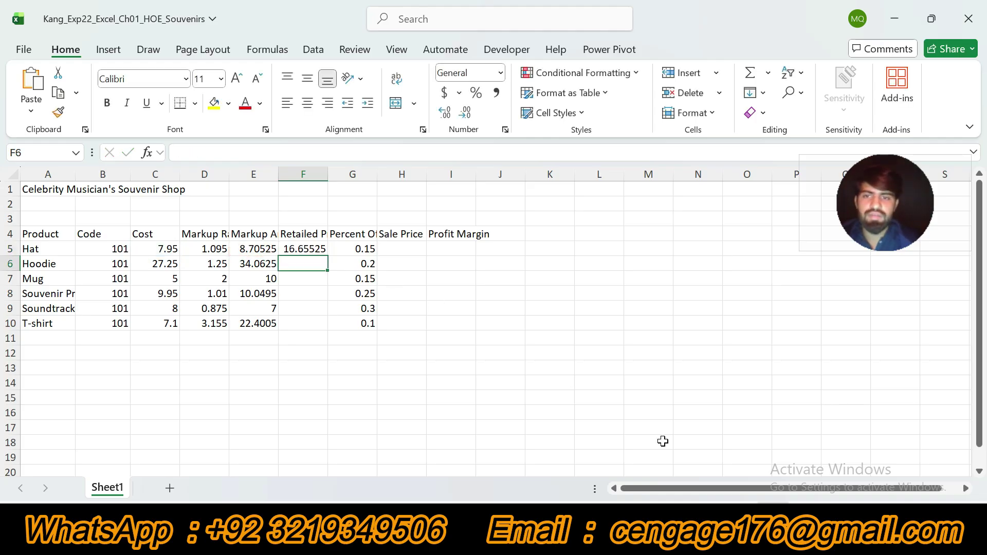
Recheck the step 6 instruction in Word, then copy the retail price formula from cell F5 to the range F6:F10 in Excel
{"action": "key", "text": "alt+Tab"}
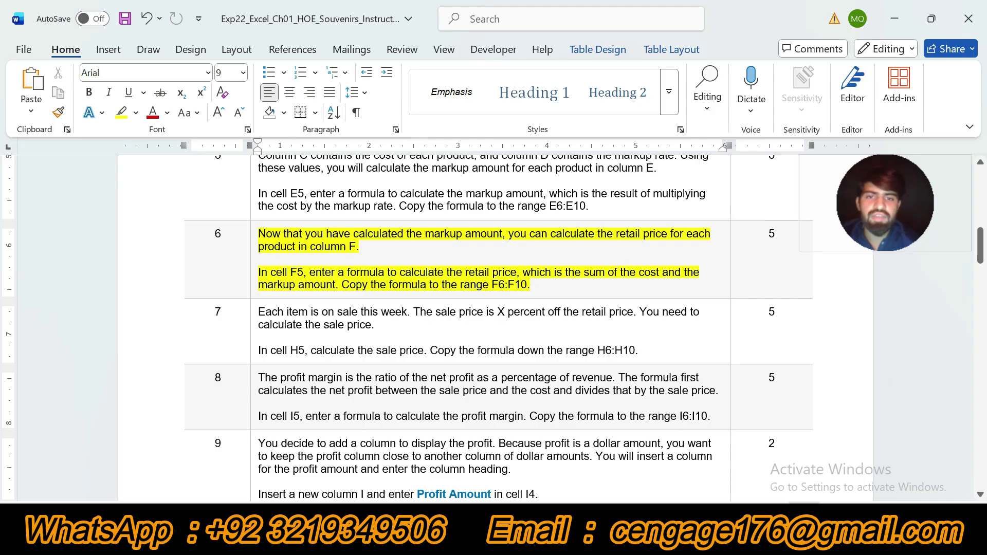
{"action": "key", "text": "alt+Tab"}
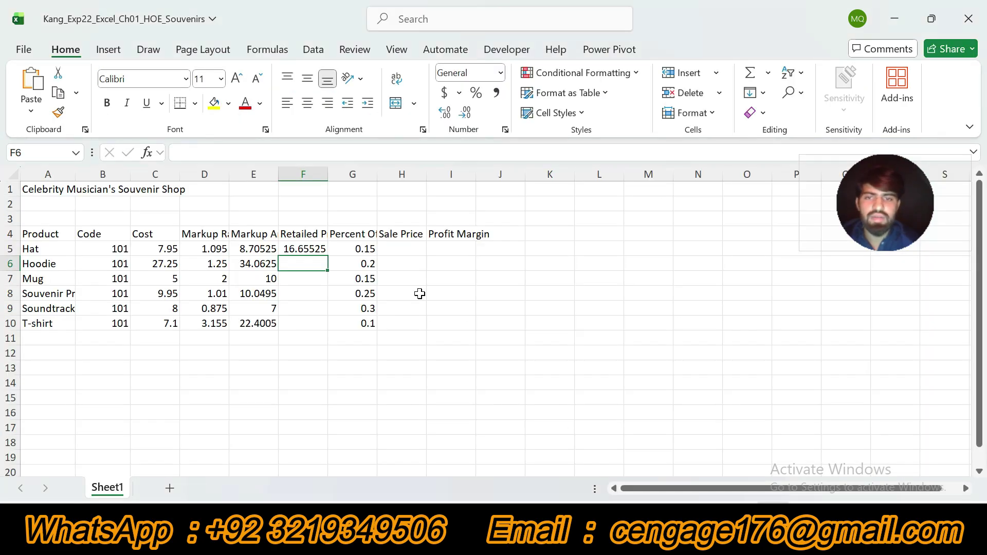
{"action": "left_click", "coordinate": [315, 250]}
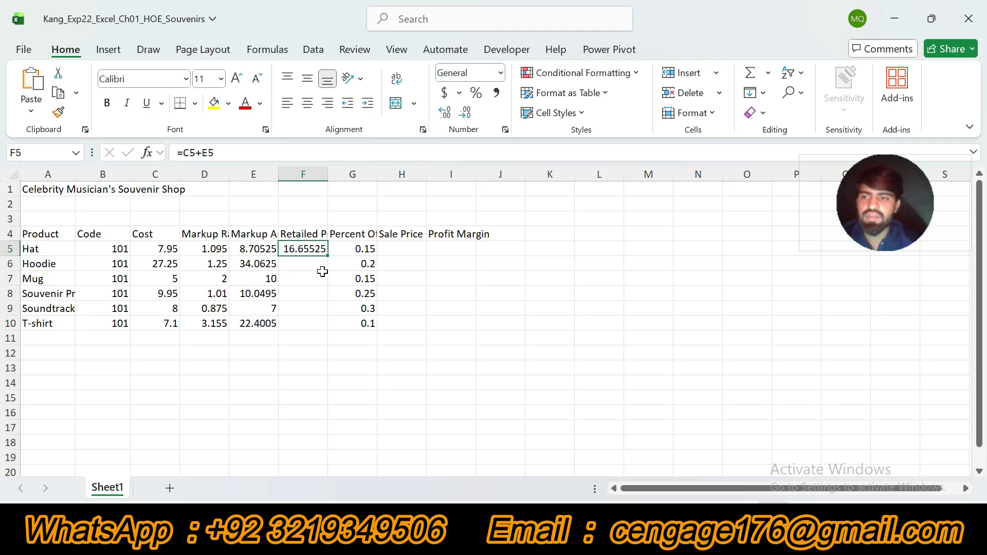
{"action": "left_click_drag", "start_coordinate": [326, 255], "coordinate": [328, 326]}
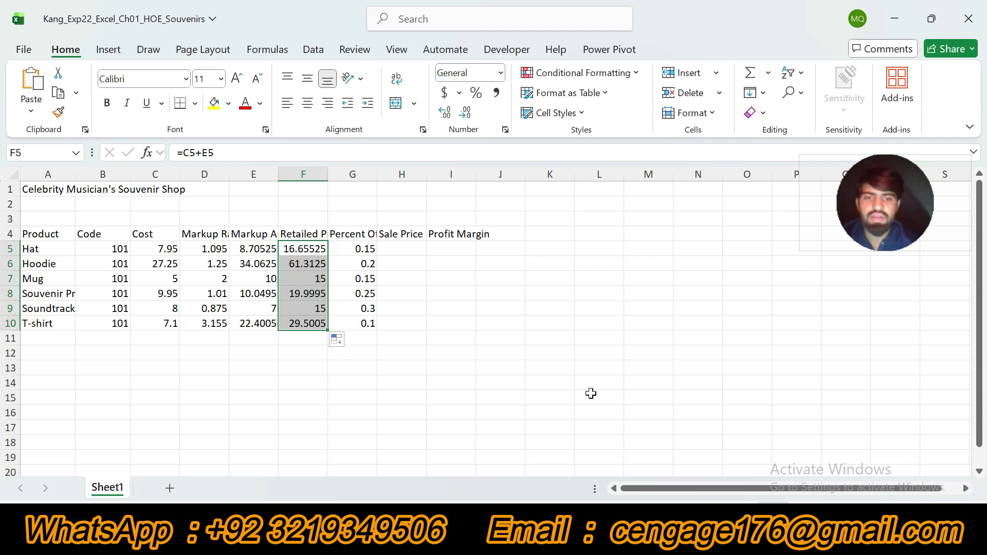
Switch to the Word instructions and move the yellow highlight from the step 6 instruction to the step 7 instruction
{"action": "key", "text": "alt+Tab"}
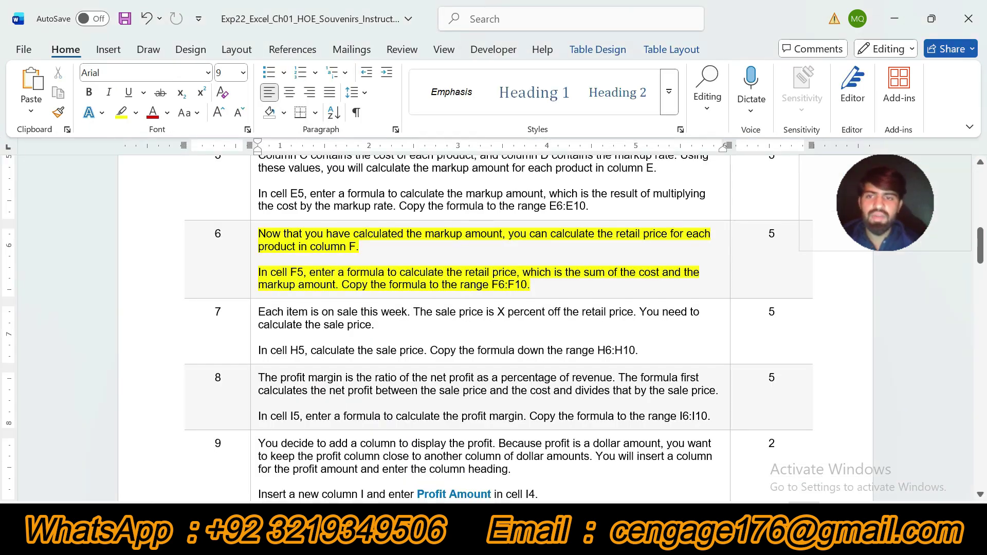
{"action": "key", "text": "ctrl+z"}
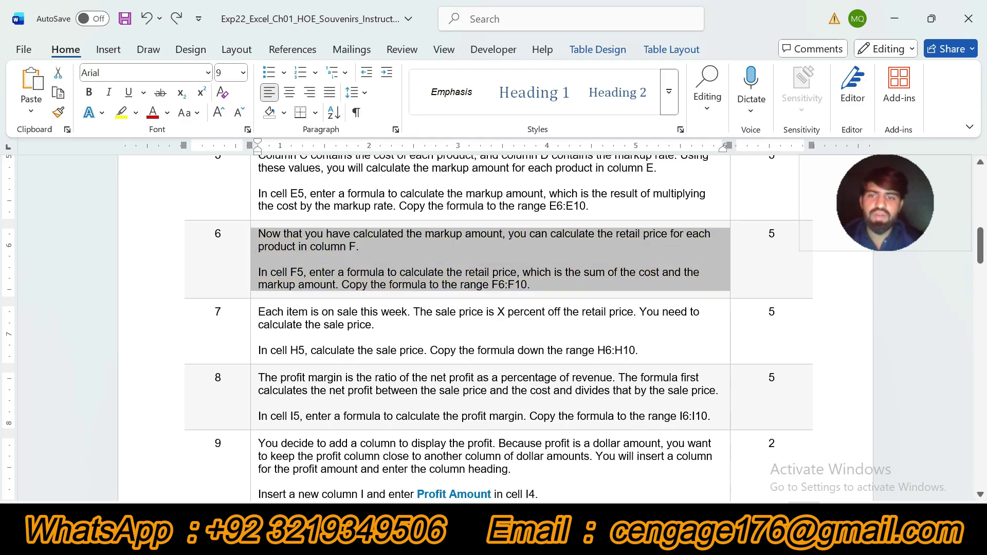
{"action": "left_click", "coordinate": [249, 320]}
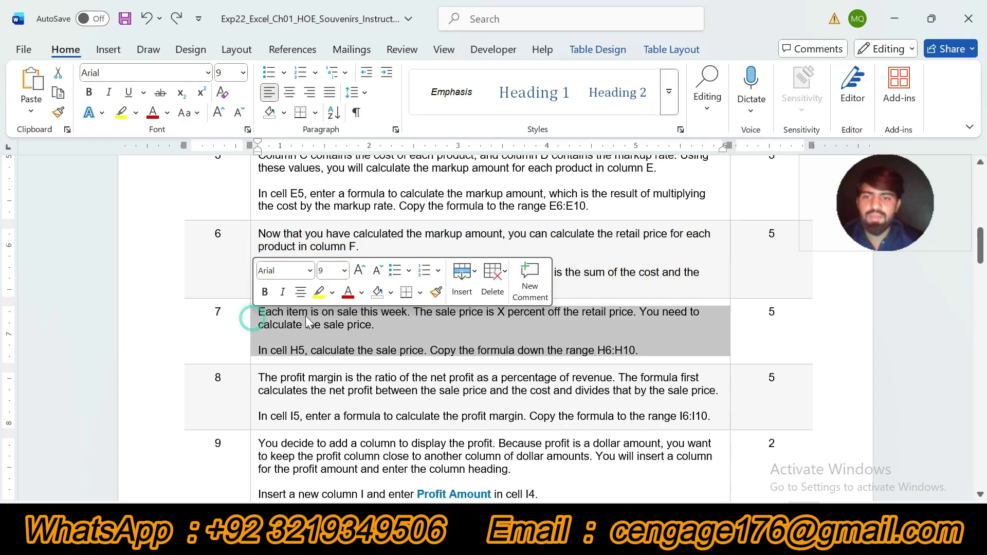
{"action": "left_click", "coordinate": [317, 292]}
{"action": "left_click_drag", "start_coordinate": [980, 250], "coordinate": [981, 255]}
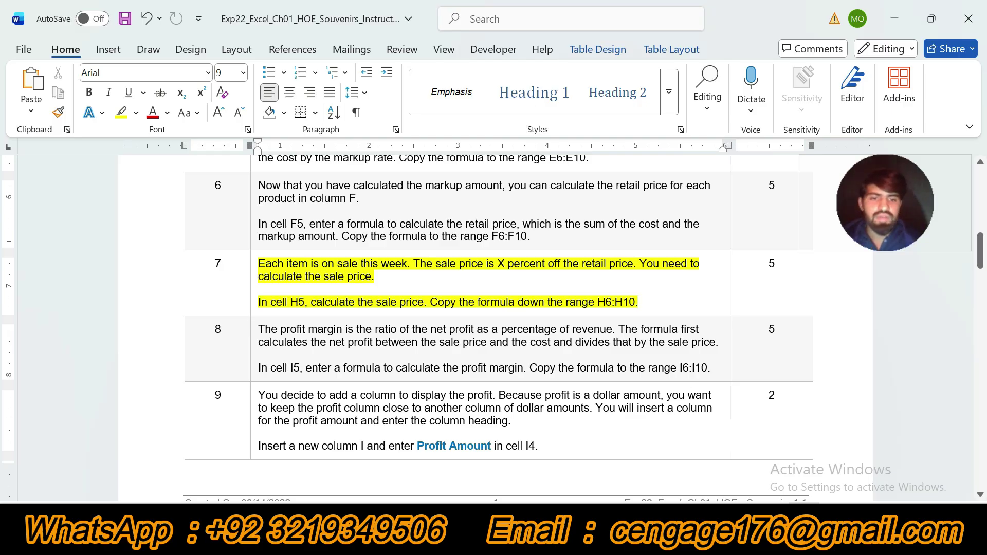
Switch to the Excel workbook and enter the formula =F5*(1-G5) in cell H5 to calculate the Hat's sale price
{"action": "key", "text": "alt+Tab"}
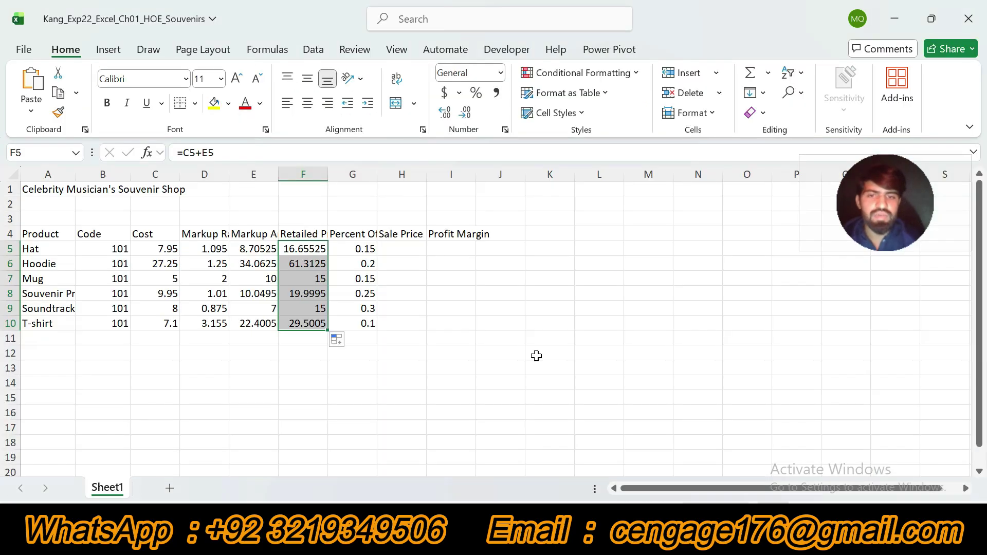
{"action": "left_click", "coordinate": [409, 248]}
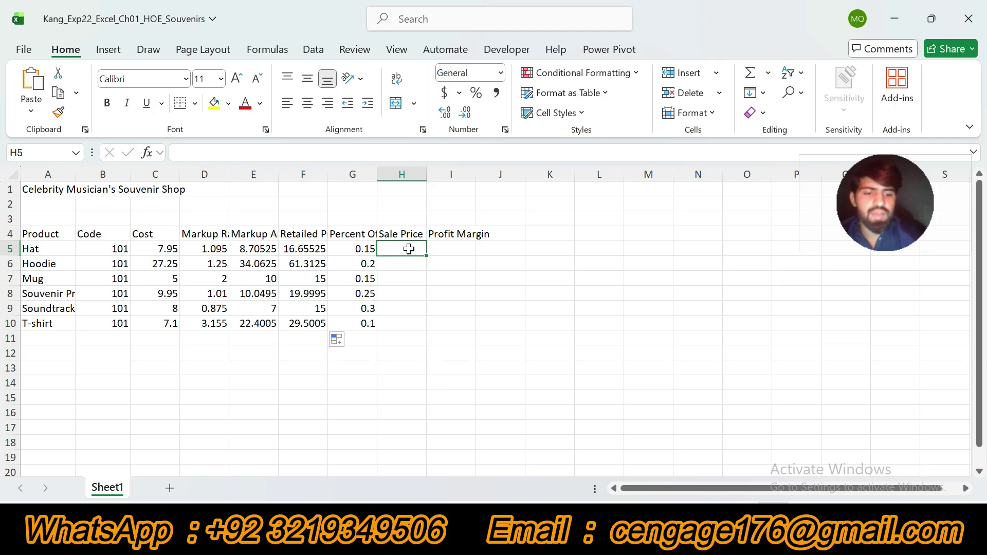
{"action": "type", "text": "="}
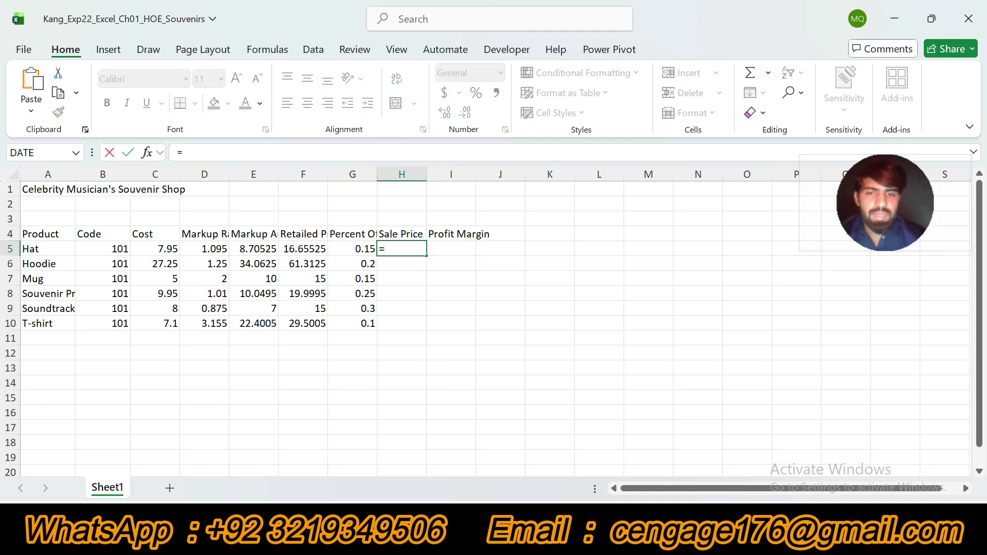
{"action": "left_click", "coordinate": [306, 248]}
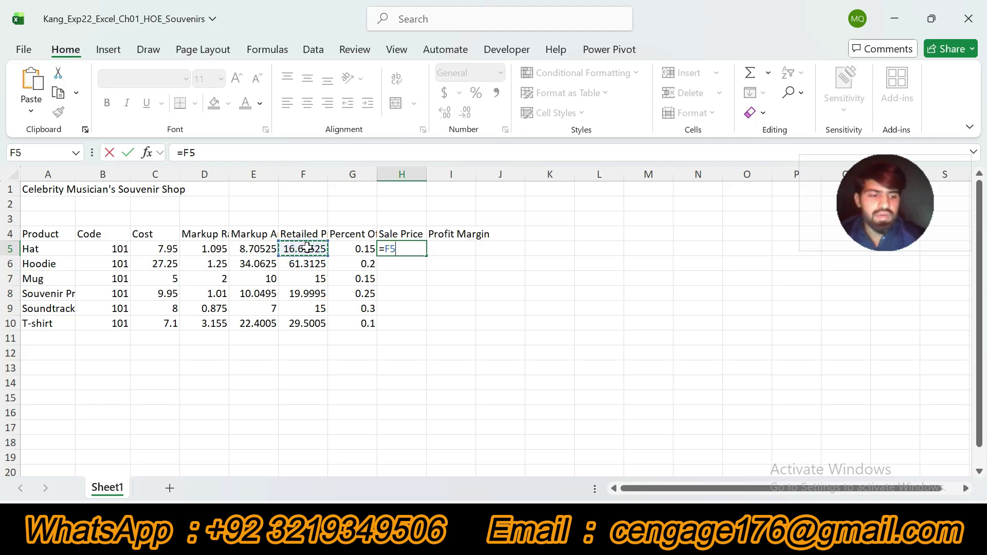
{"action": "type", "text": "*"}
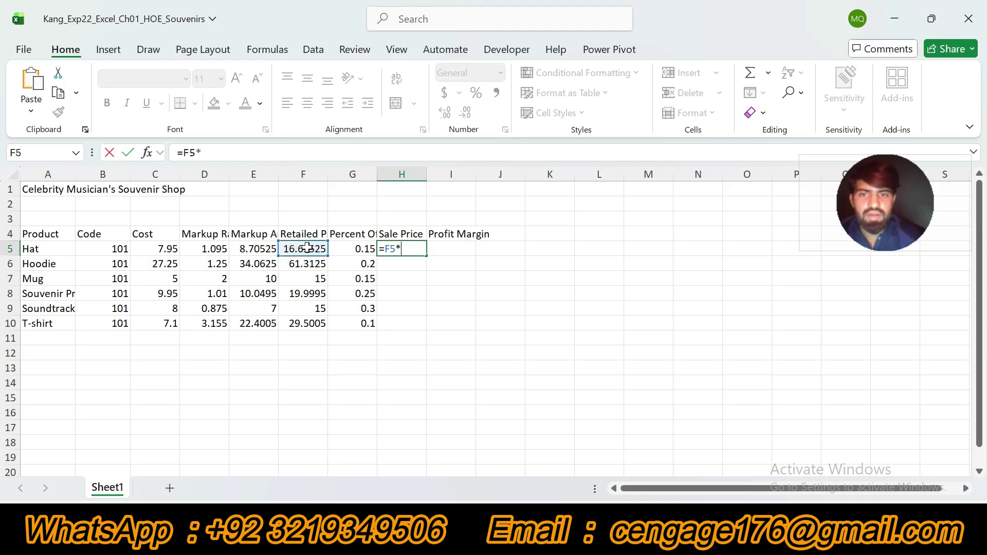
{"action": "type", "text": "("}
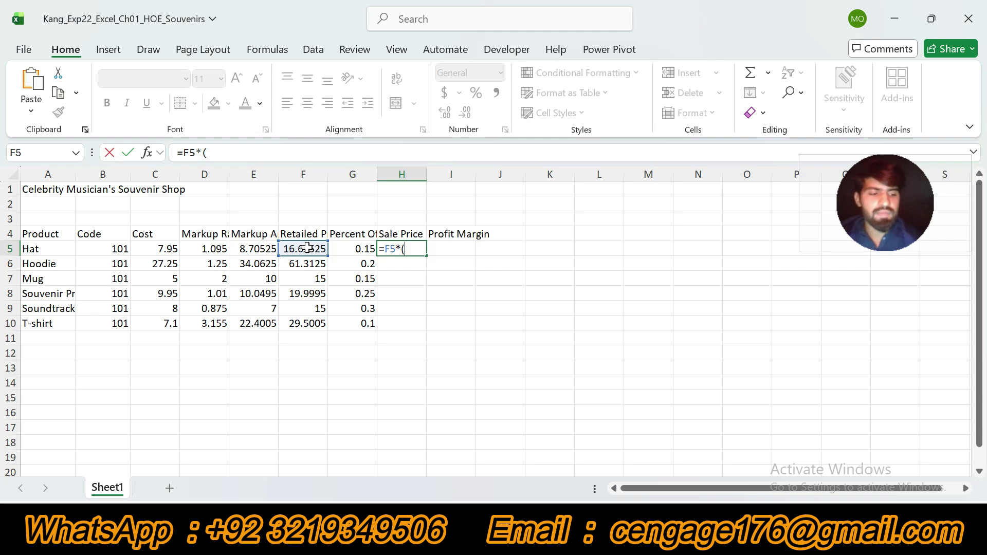
{"action": "type", "text": "1-"}
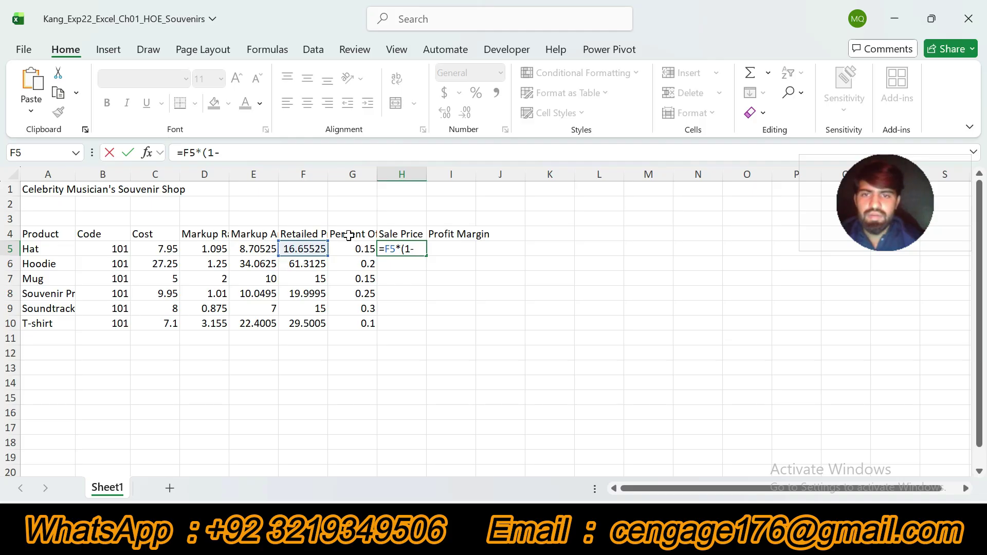
{"action": "left_click", "coordinate": [356, 249]}
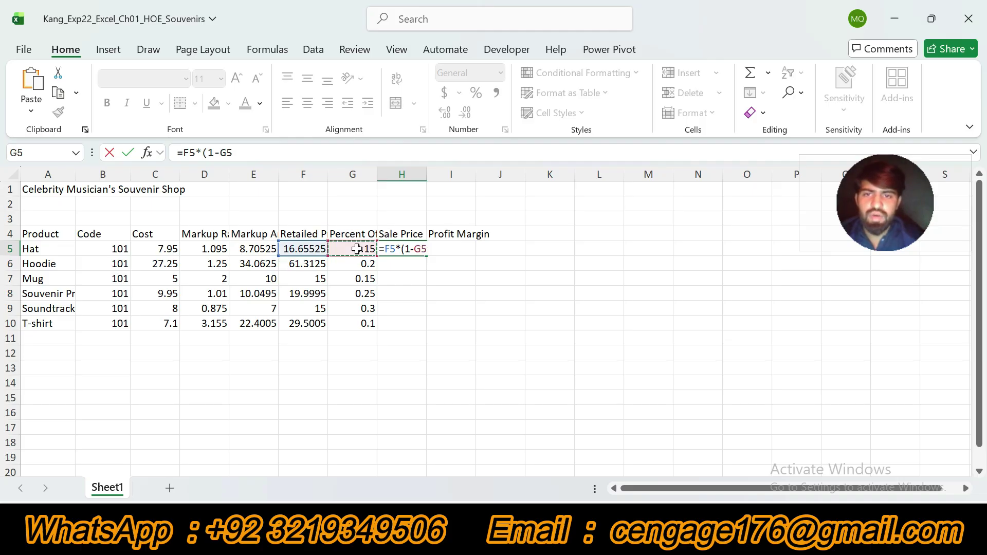
{"action": "type", "text": ")"}
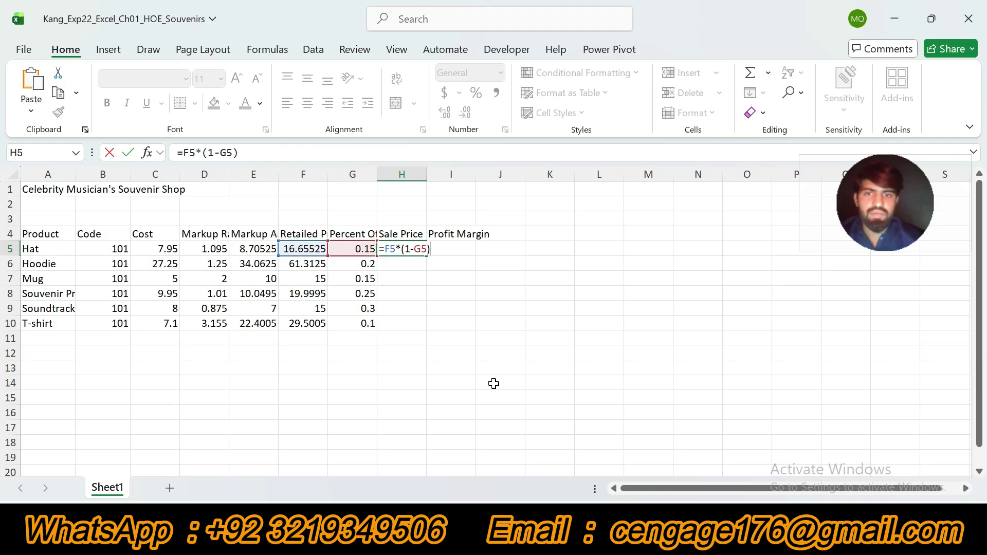
{"action": "key", "text": "Return"}
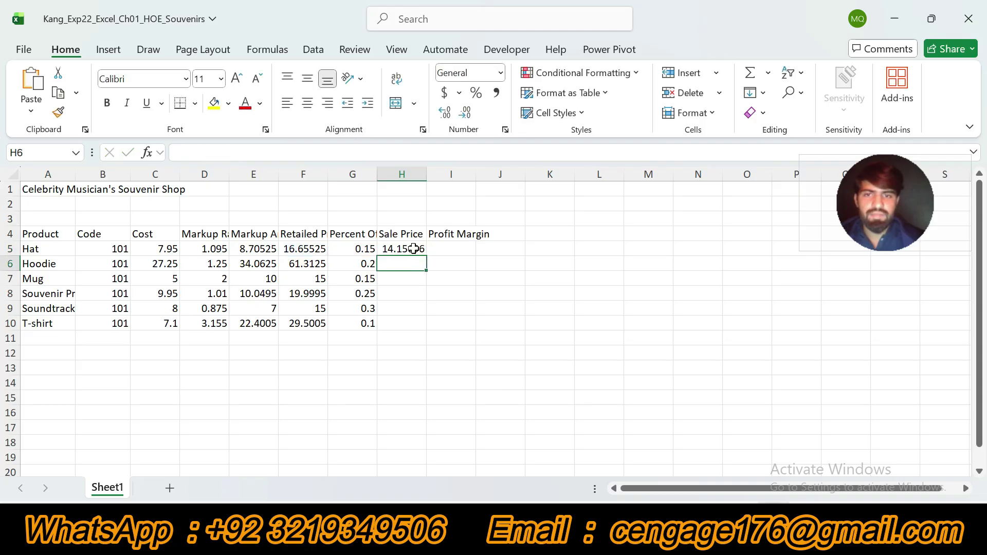
Recheck the step 7 instruction in Word, then copy the sale price formula from cell H5 to the range H6:H10 in Excel
{"action": "left_click", "coordinate": [413, 249]}
{"action": "left_click", "coordinate": [803, 525]}
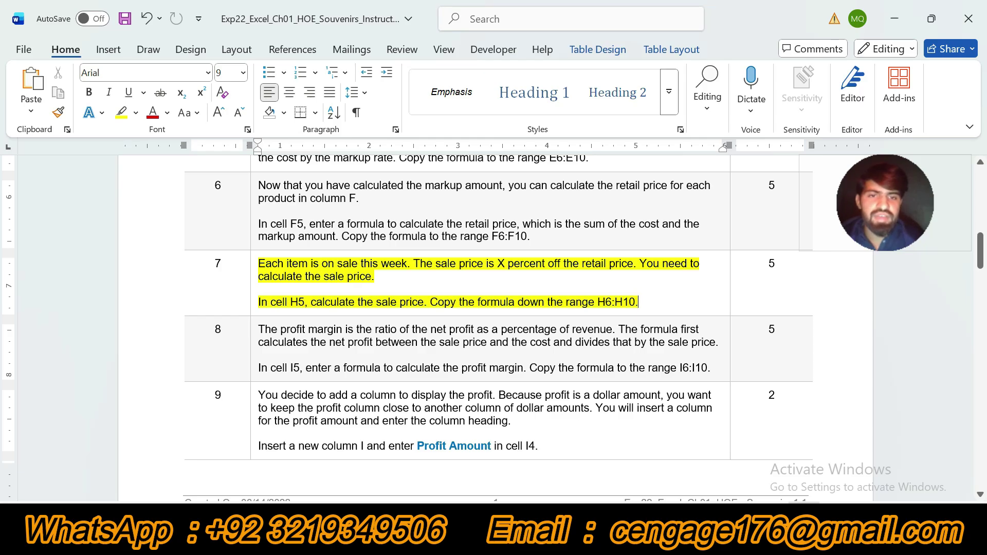
{"action": "key", "text": "alt+Tab"}
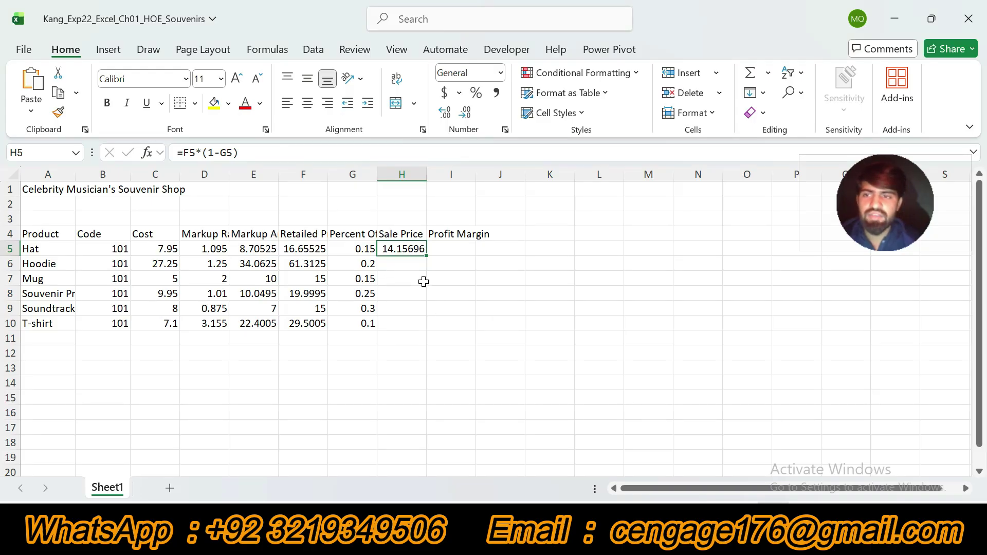
{"action": "left_click_drag", "start_coordinate": [427, 254], "coordinate": [427, 329]}
Switch to the Word instructions and move the yellow highlight from the step 7 instruction to the step 8 instruction
{"action": "key", "text": "alt+Tab"}
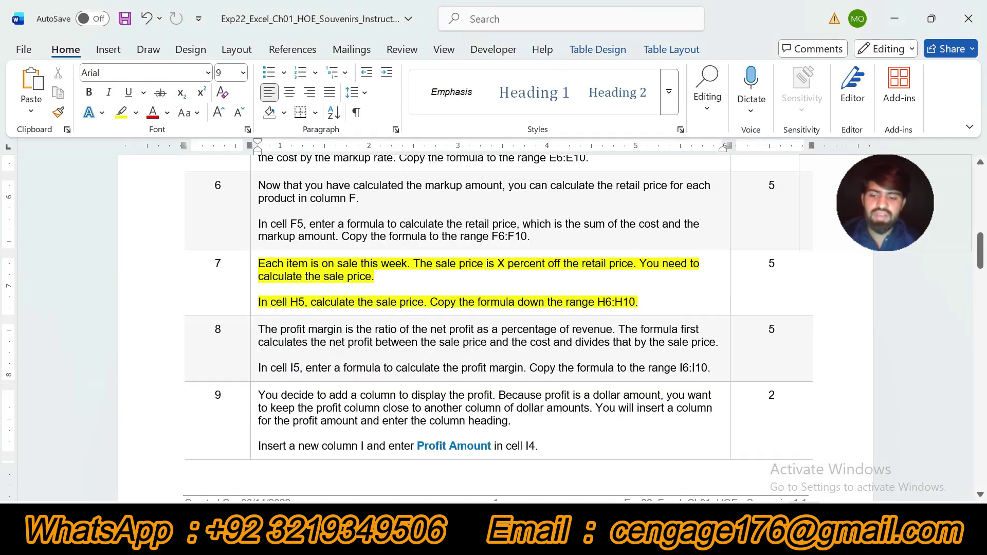
{"action": "key", "text": "ctrl+z"}
{"action": "left_click", "coordinate": [252, 355]}
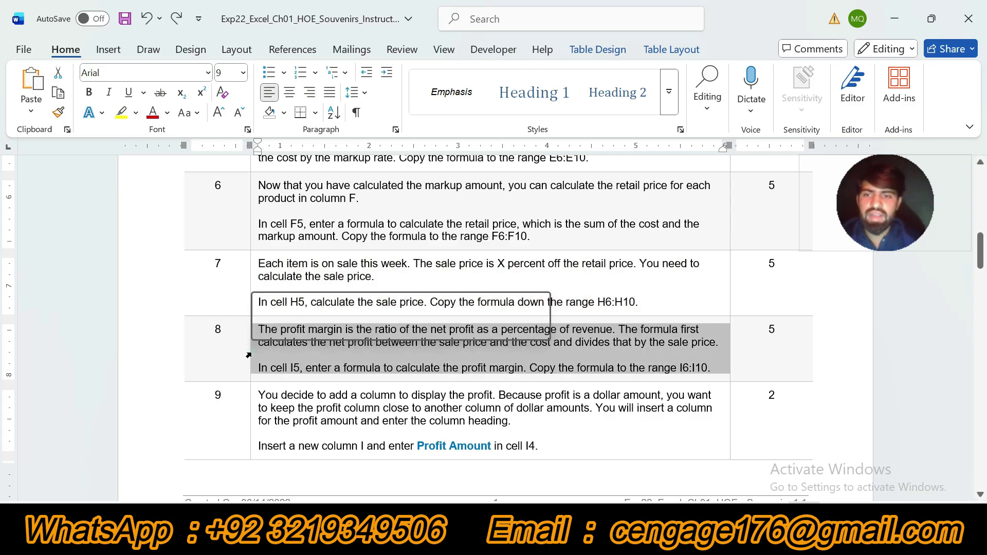
{"action": "left_click", "coordinate": [317, 327]}
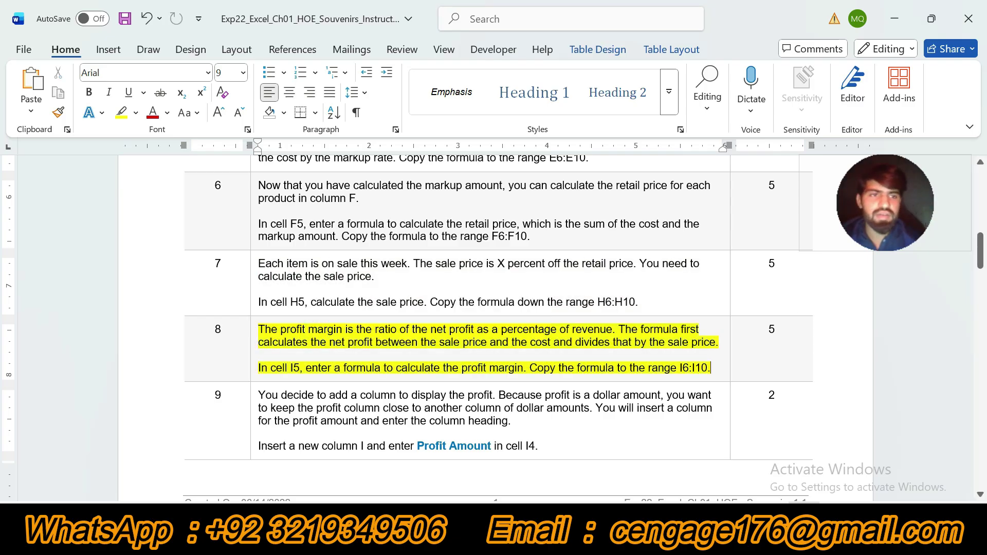
{"action": "left_click_drag", "start_coordinate": [980, 242], "coordinate": [981, 252]}
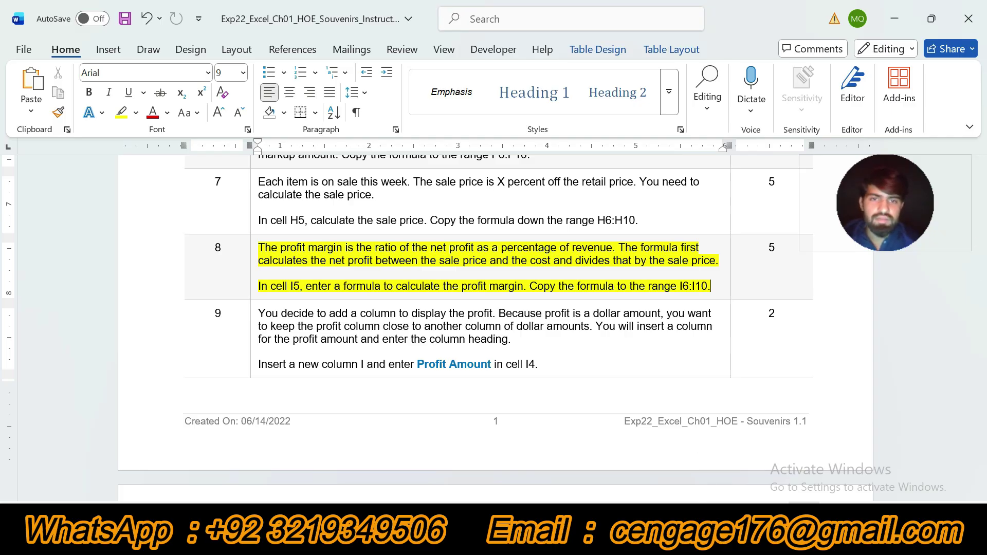
Switch to the Excel workbook and enter the formula =(H5-C5)/H5 in cell I5 to calculate the Hat's profit margin
{"action": "key", "text": "alt+Tab"}
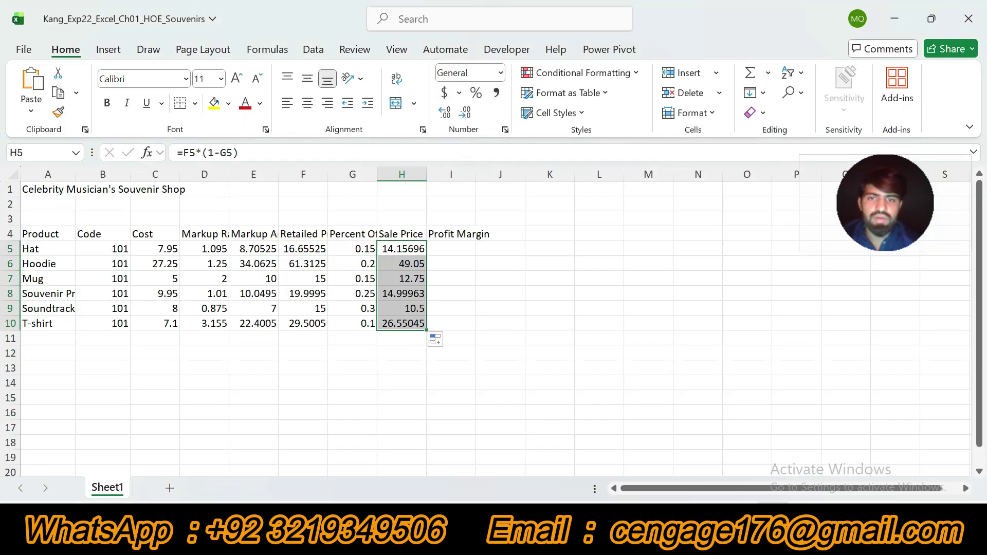
{"action": "left_click", "coordinate": [458, 250]}
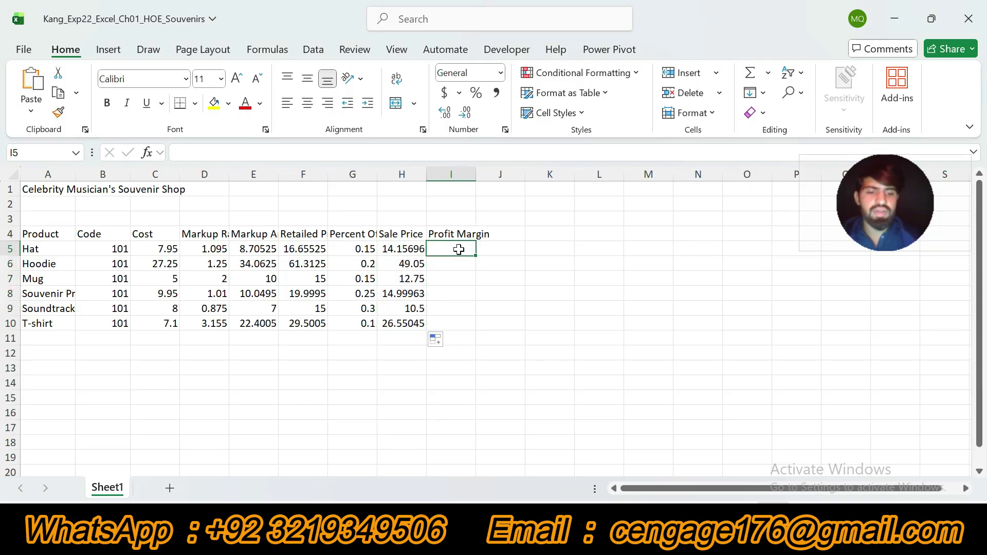
{"action": "type", "text": "="}
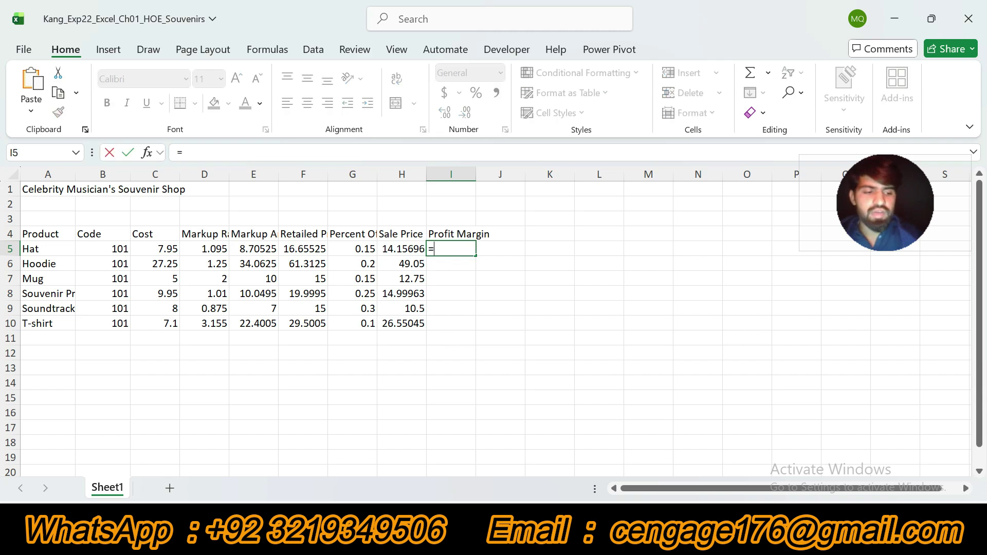
{"action": "type", "text": "("}
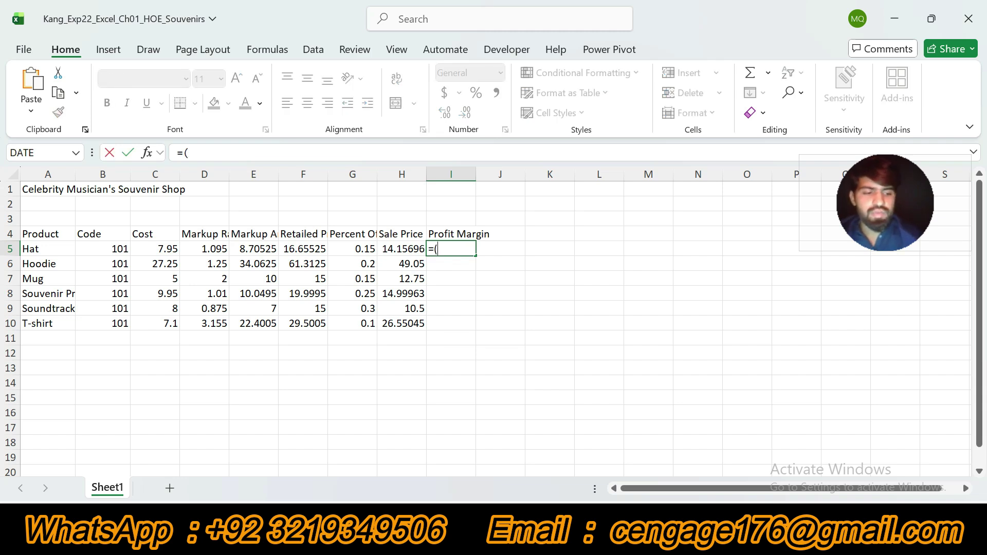
{"action": "left_click", "coordinate": [394, 250]}
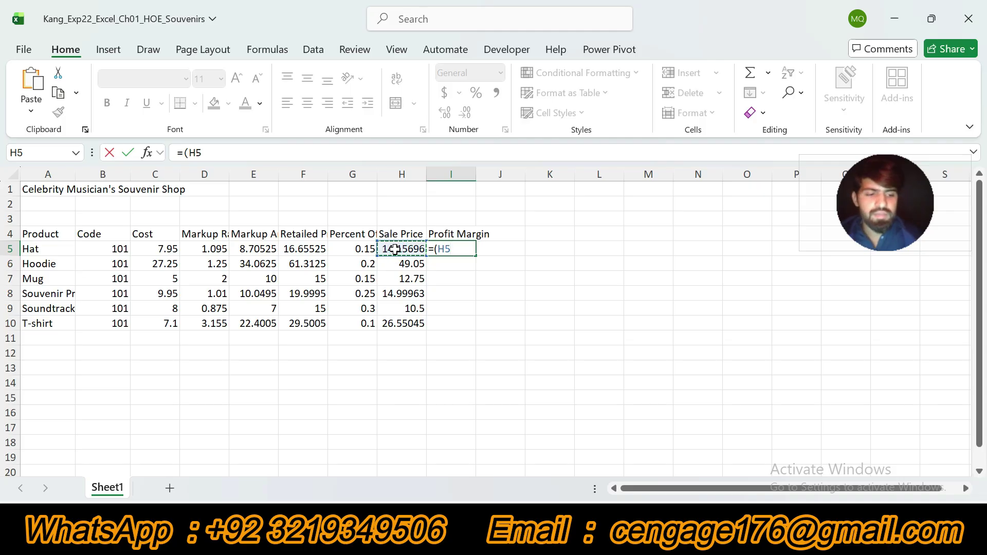
{"action": "type", "text": "-"}
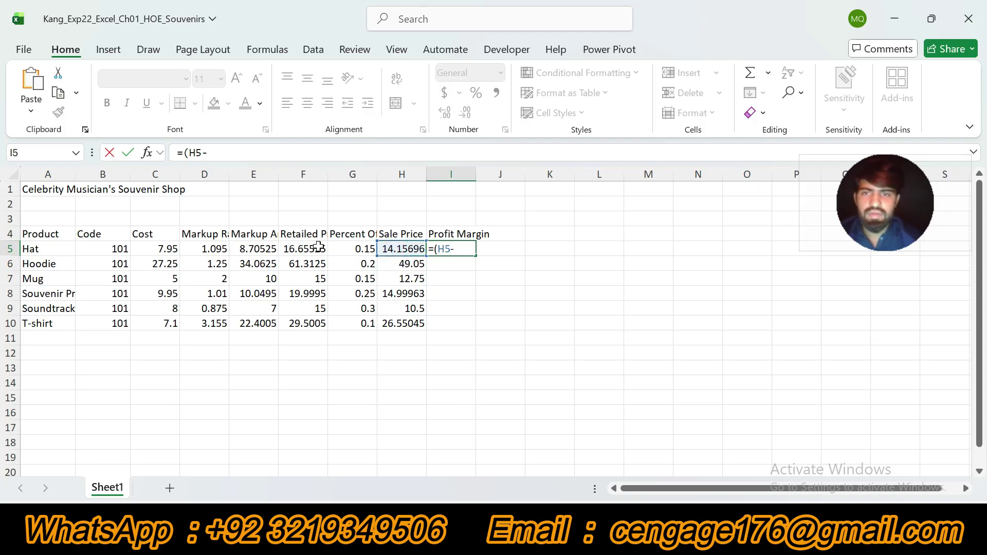
{"action": "left_click", "coordinate": [163, 251]}
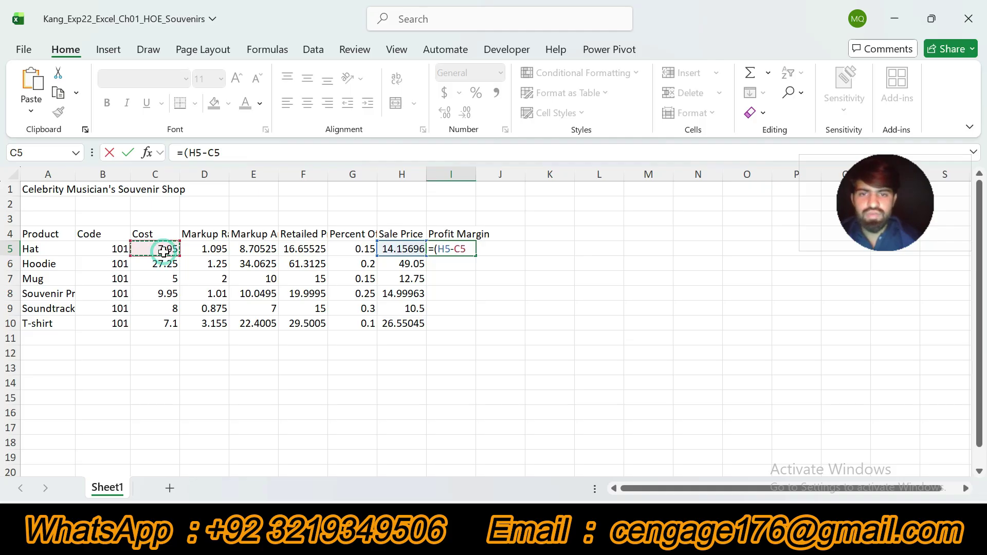
{"action": "type", "text": ")/"}
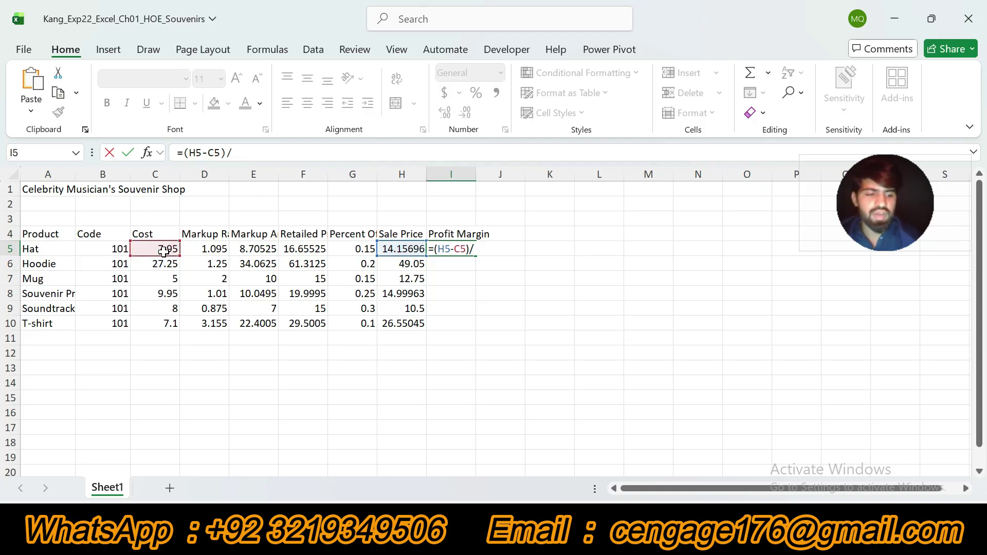
{"action": "left_click", "coordinate": [402, 248]}
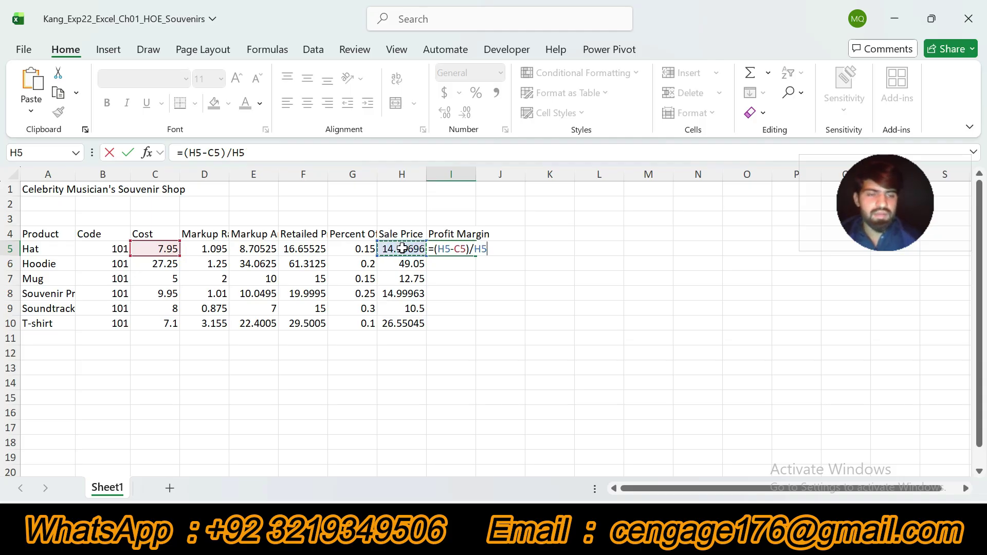
{"action": "key", "text": "Return"}
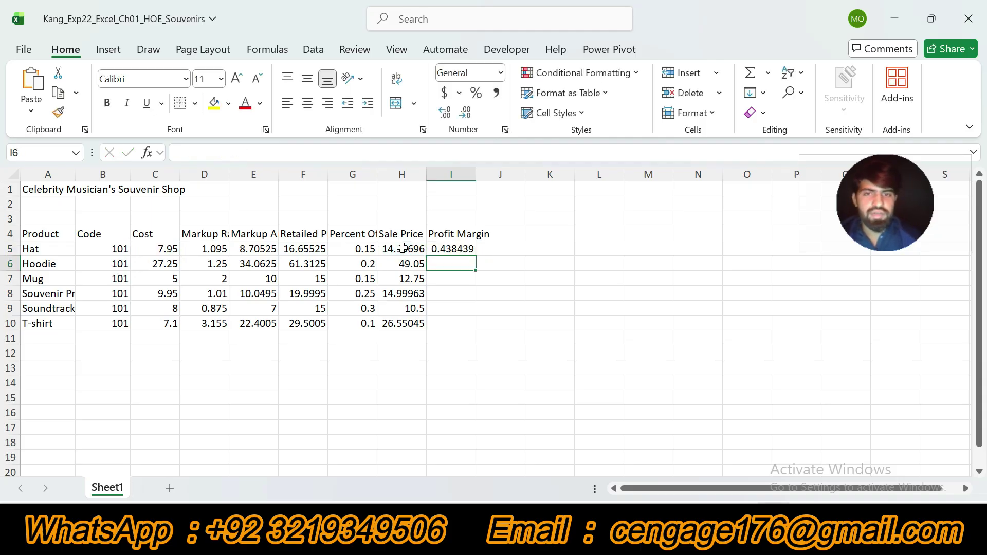
Recheck the step 8 instruction in Word, then copy the profit margin formula from cell I5 to the range I6:I10 in Excel
{"action": "left_click", "coordinate": [460, 248]}
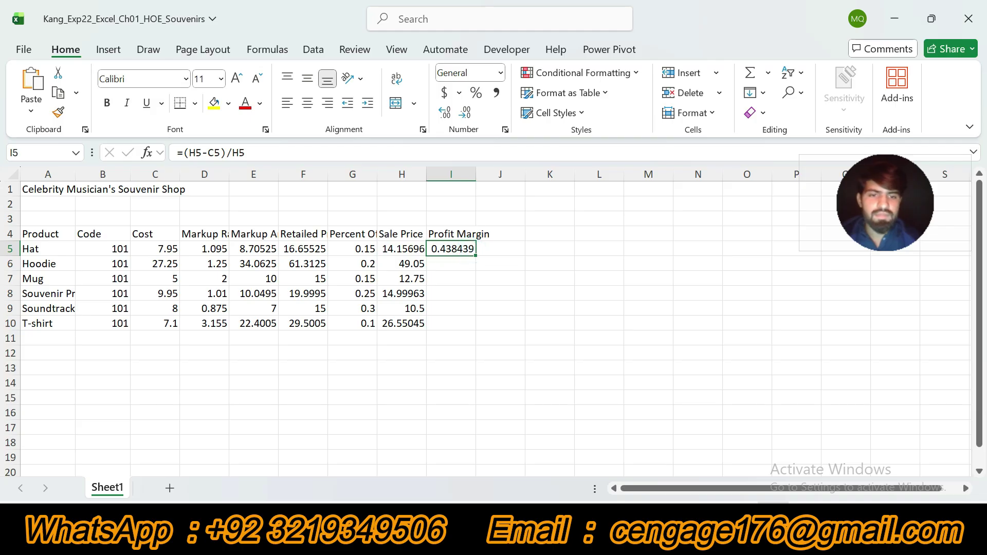
{"action": "key", "text": "alt+Tab"}
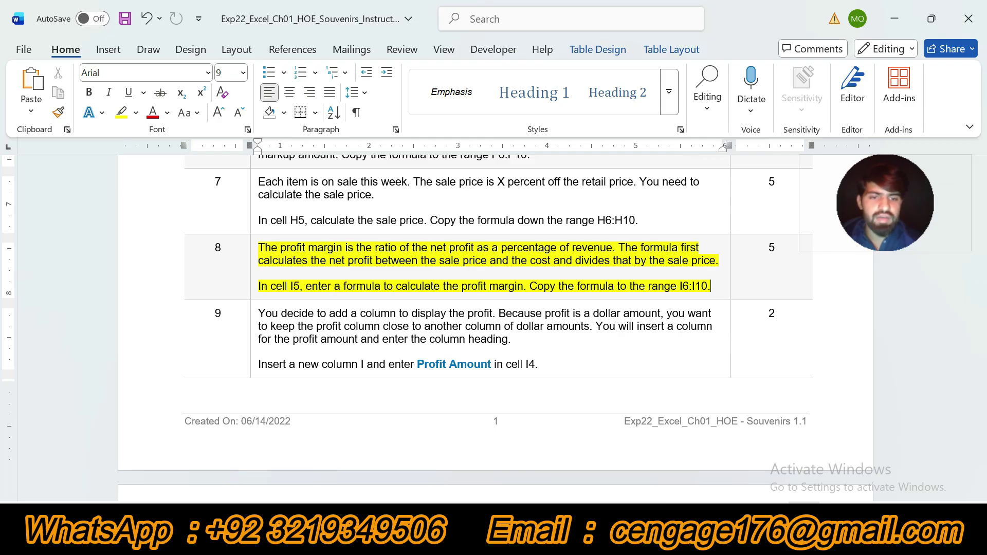
{"action": "key", "text": "alt+Tab"}
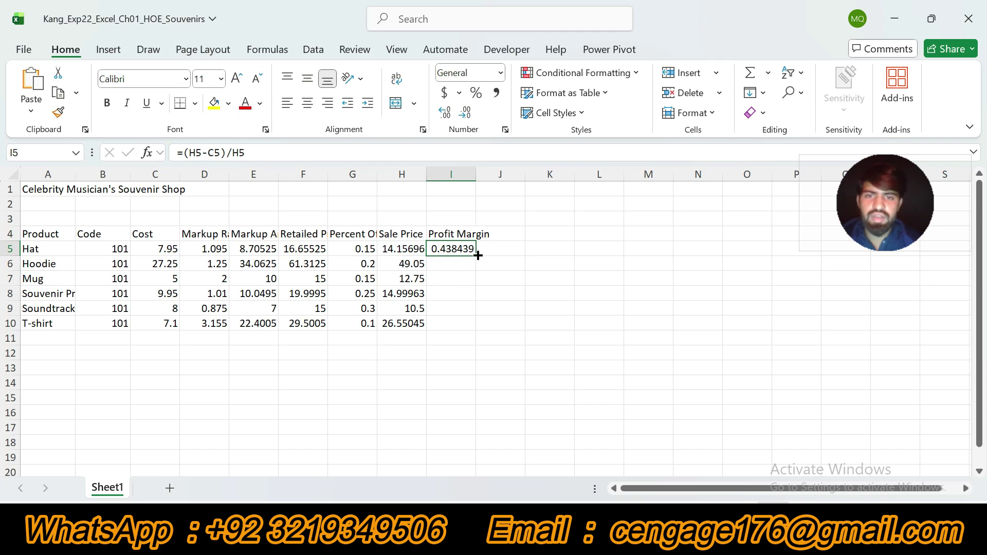
{"action": "left_click_drag", "start_coordinate": [474, 255], "coordinate": [477, 327]}
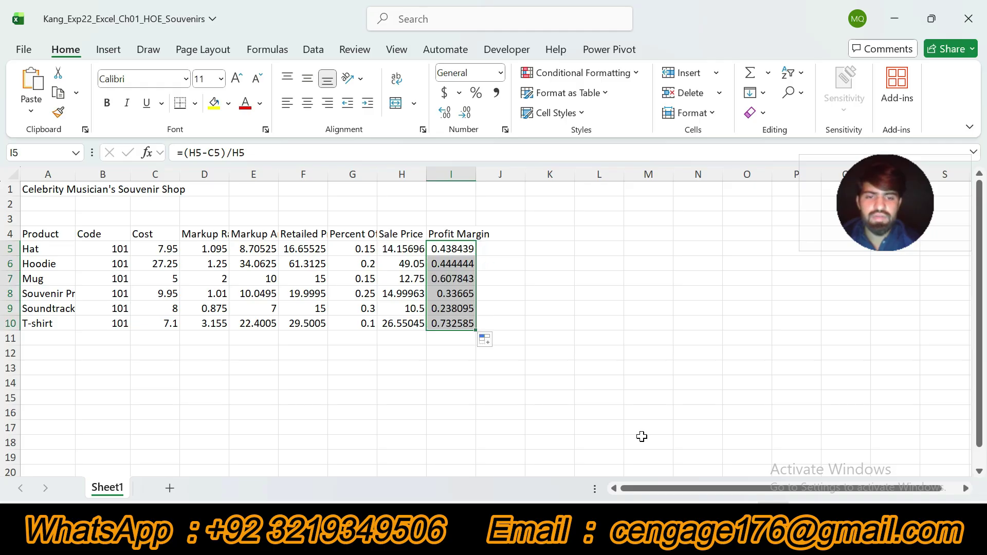
Switch to the Word instructions and move the yellow highlight from the step 8 instruction to the step 9 instruction
{"action": "key", "text": "alt+Tab"}
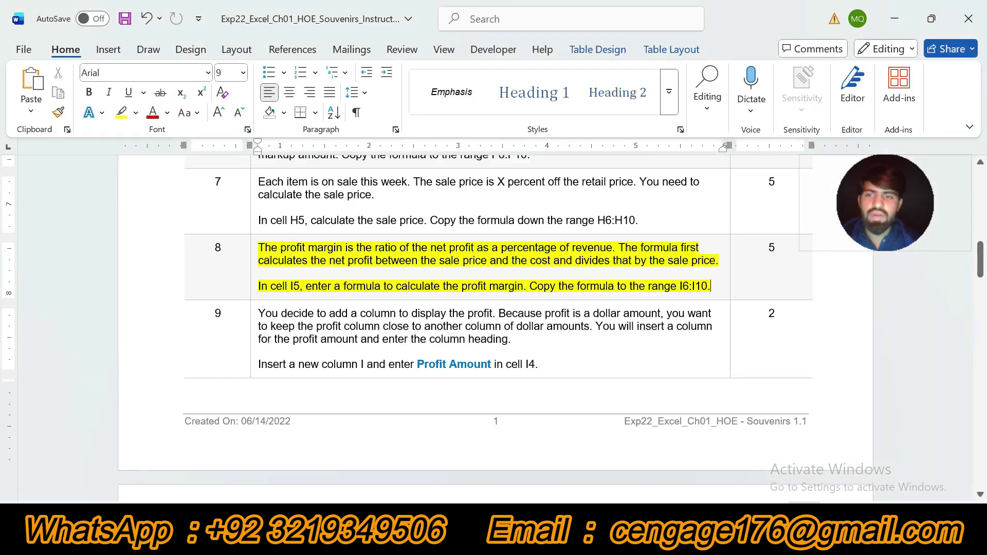
{"action": "key", "text": "ctrl+z"}
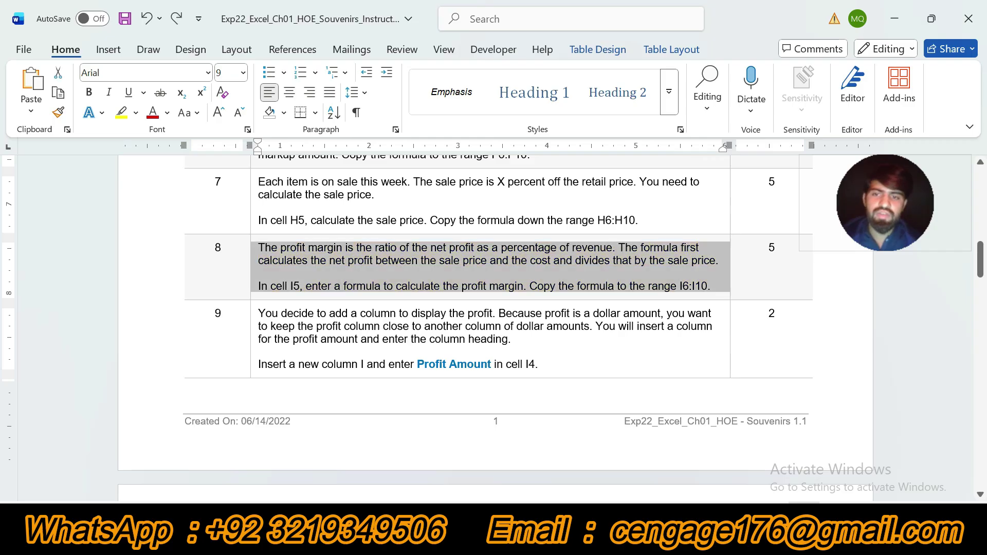
{"action": "left_click", "coordinate": [251, 339]}
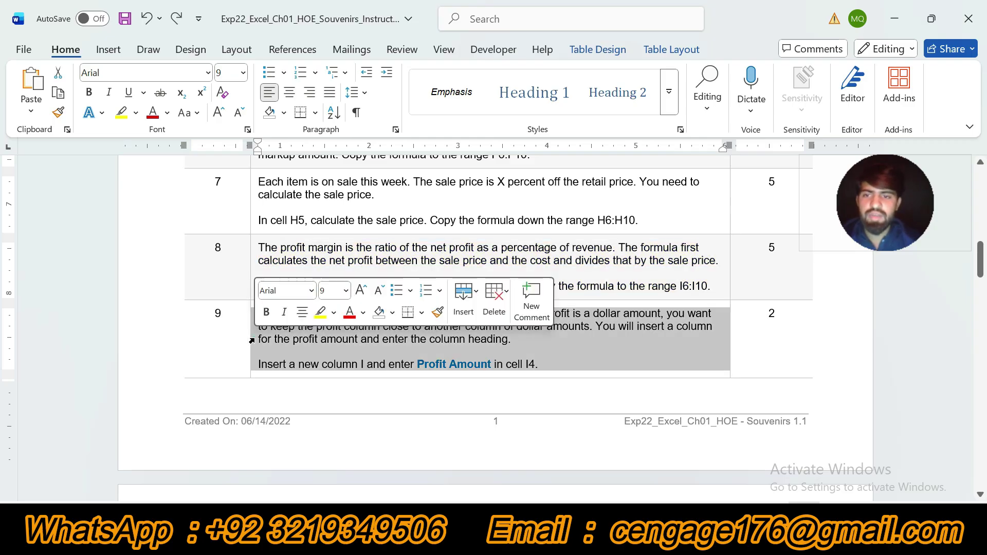
{"action": "left_click", "coordinate": [320, 312]}
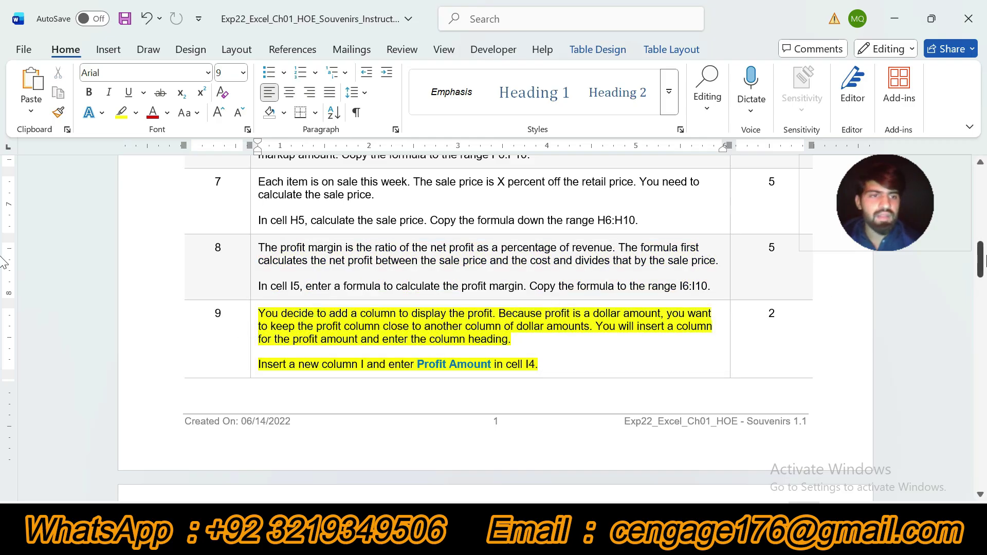
{"action": "left_click_drag", "start_coordinate": [985, 258], "coordinate": [985, 271]}
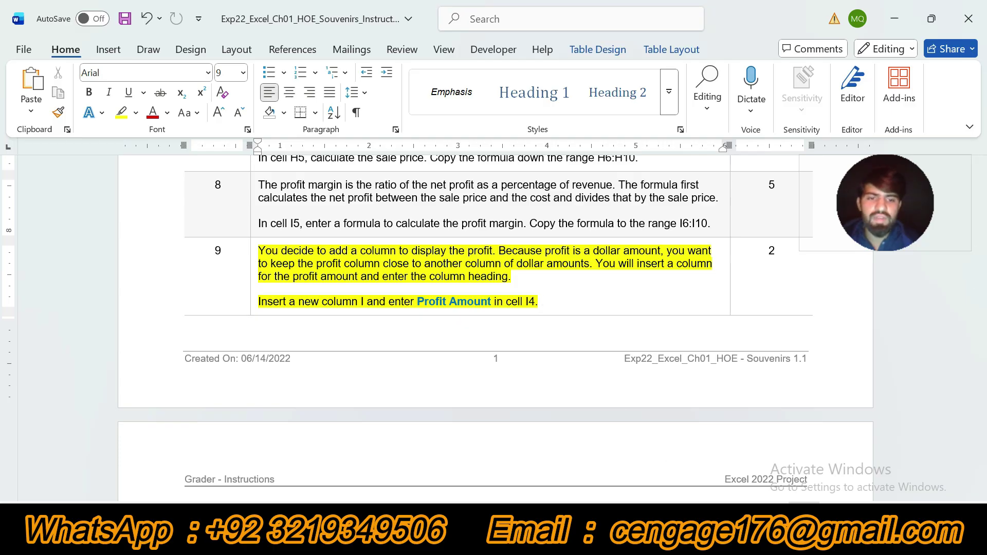
Switch to the Excel workbook and insert a new column I before the Profit Margin column
{"action": "left_click", "coordinate": [706, 544]}
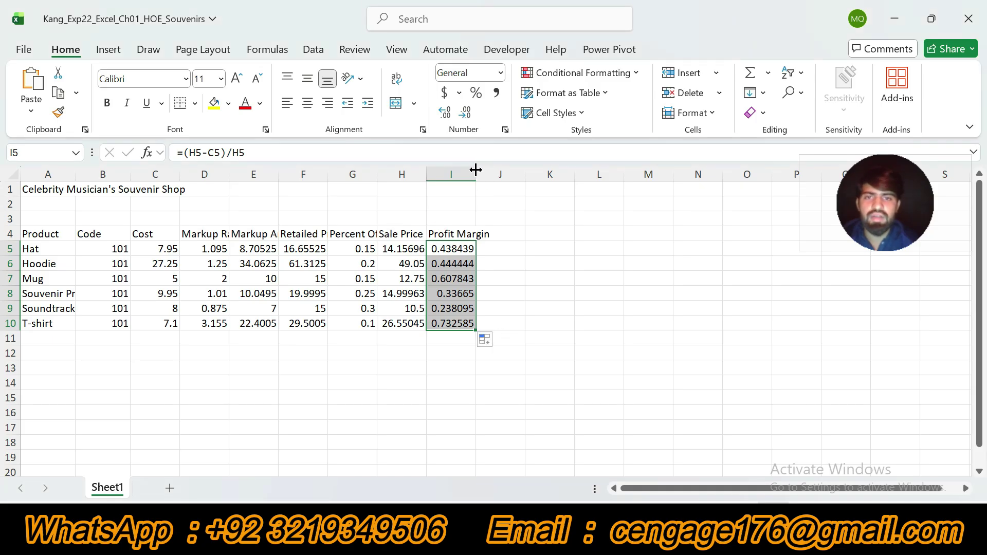
{"action": "left_click", "coordinate": [460, 169]}
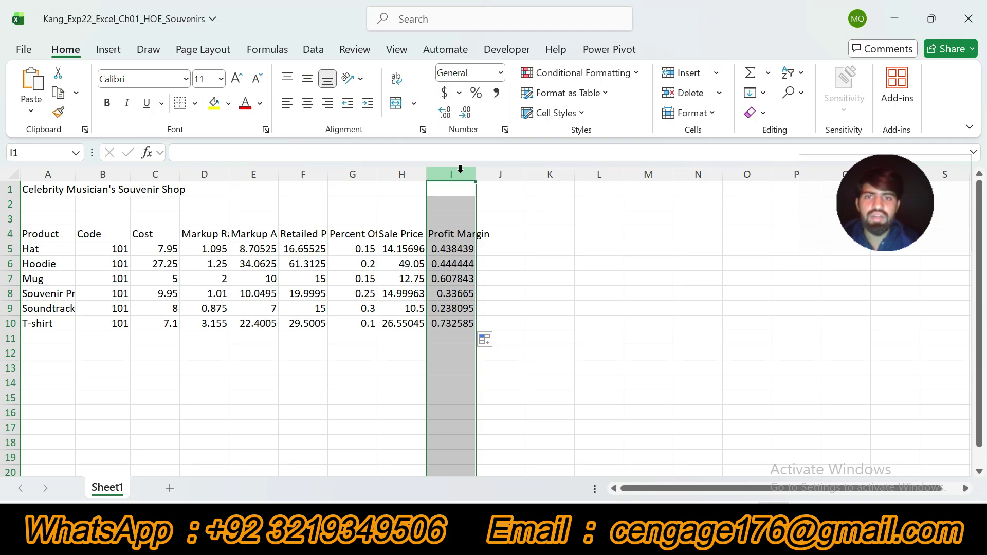
{"action": "right_click", "coordinate": [461, 169]}
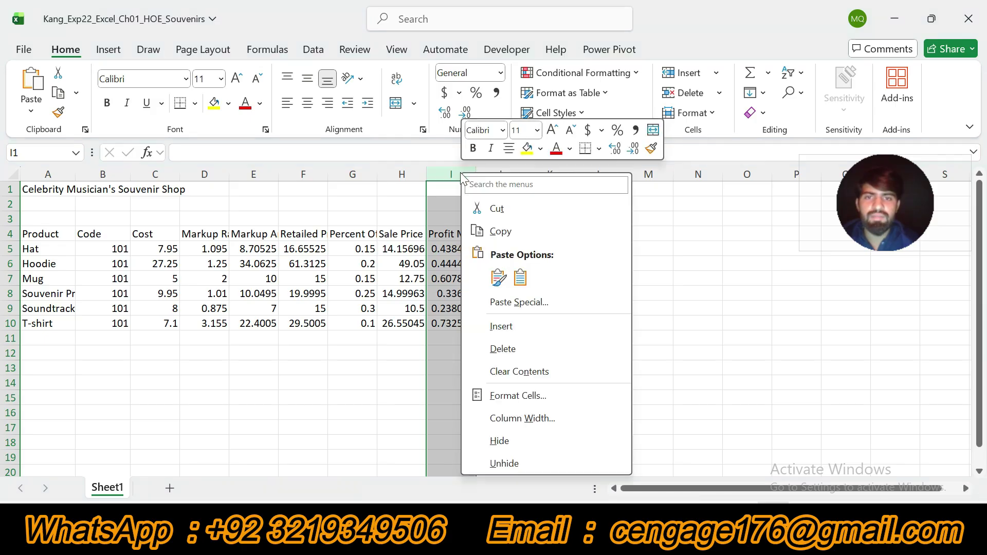
{"action": "left_click", "coordinate": [513, 329]}
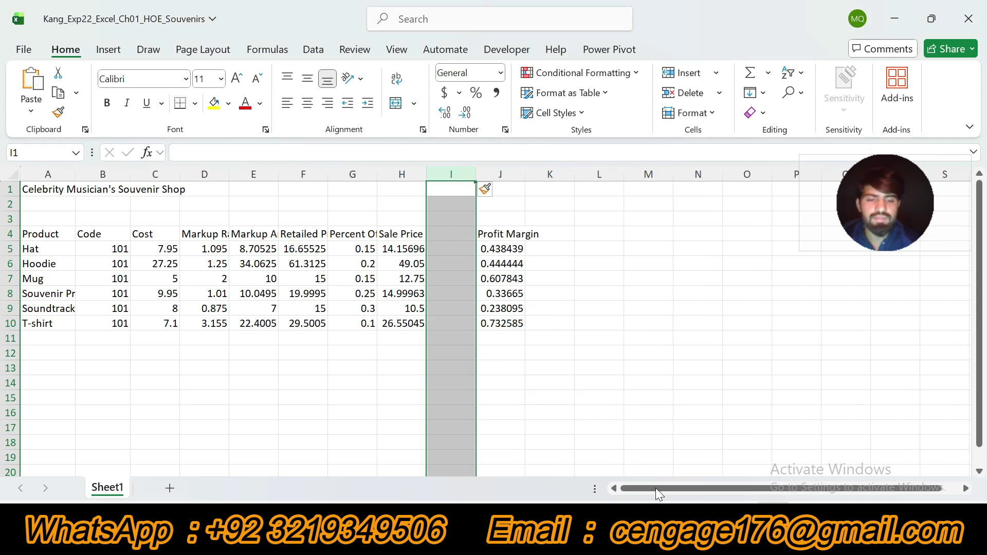
Take the heading text Profit Amount from the step 9 instruction in Word and enter it in cell I4 of the Excel workbook
{"action": "mouse_move", "coordinate": [670, 519]}
{"action": "left_click", "coordinate": [628, 447]}
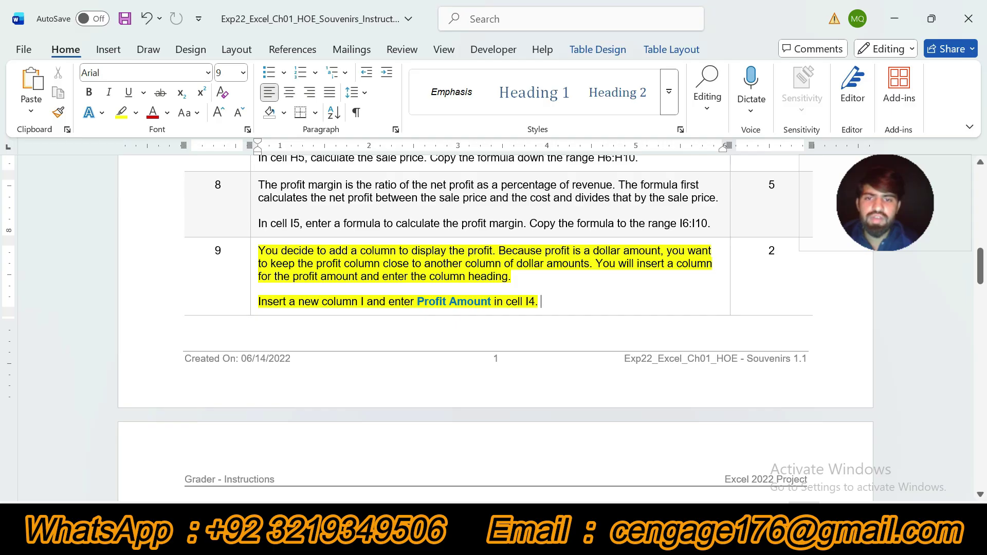
{"action": "left_click_drag", "start_coordinate": [417, 302], "coordinate": [490, 301]}
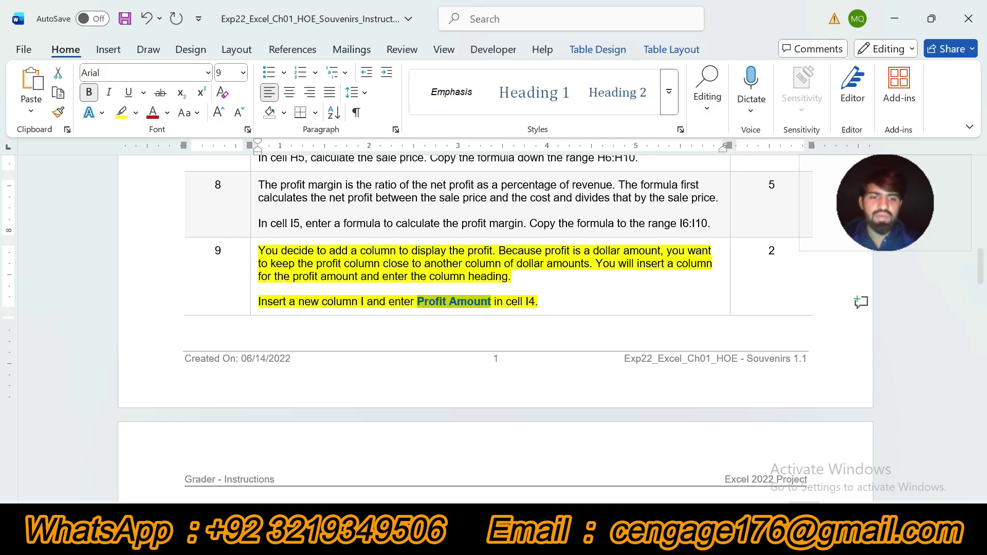
{"action": "left_click", "coordinate": [707, 446]}
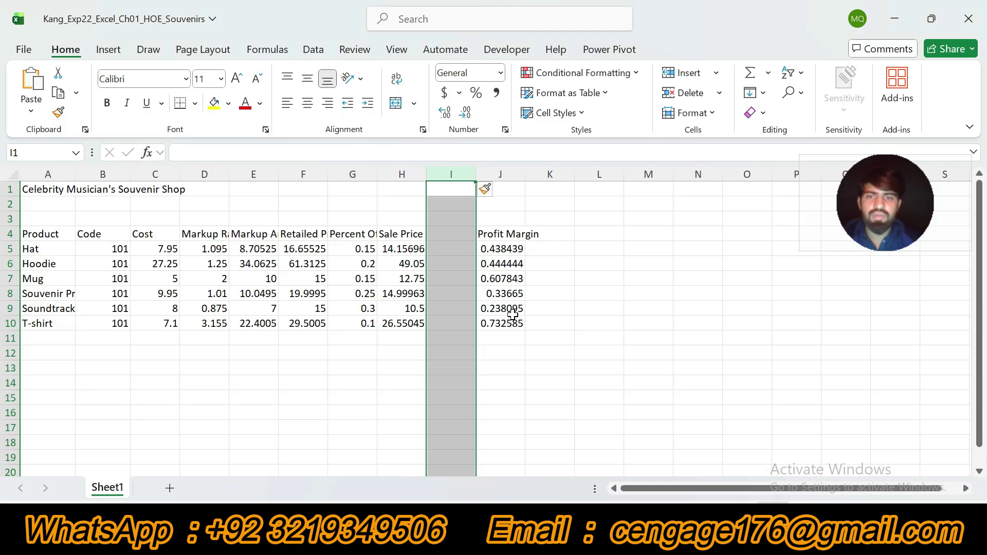
{"action": "left_click", "coordinate": [447, 236]}
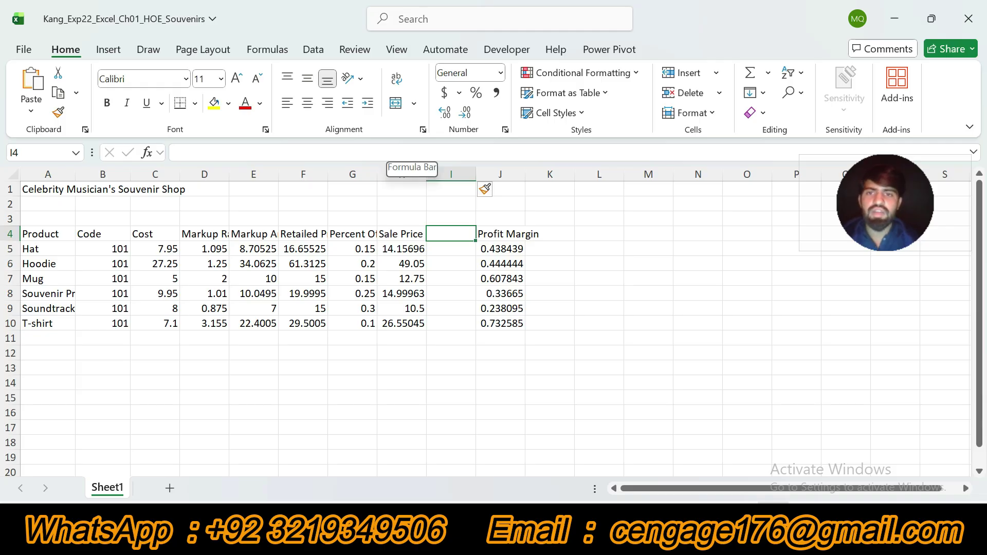
{"action": "left_click", "coordinate": [396, 152]}
{"action": "type", "text": "Profit Amount"}
{"action": "key", "text": "Return"}
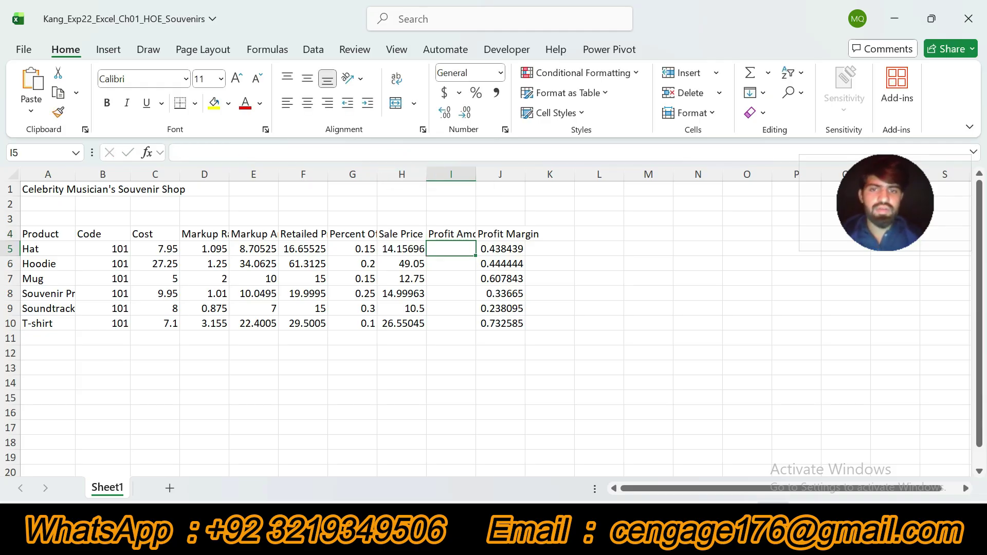
{"action": "left_click", "coordinate": [462, 234]}
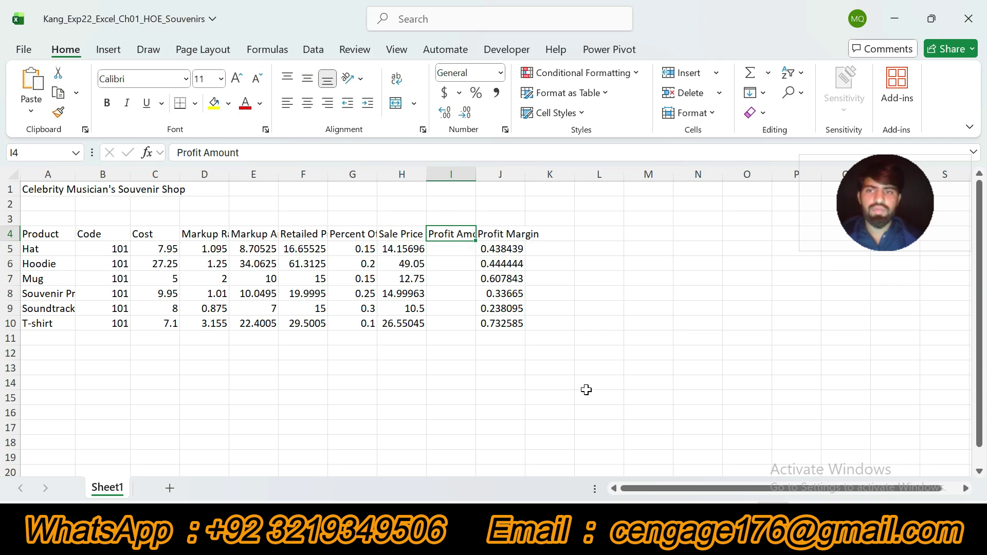
Switch to the Word instructions and move the yellow highlight from the step 9 instruction to the step 10 instruction
{"action": "key", "text": "alt+Tab"}
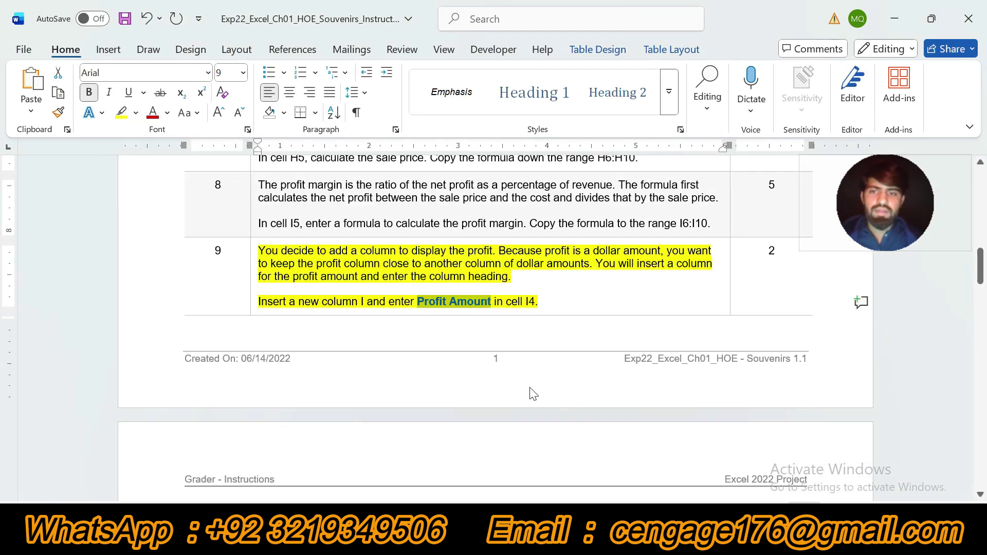
{"action": "key", "text": "ctrl+z"}
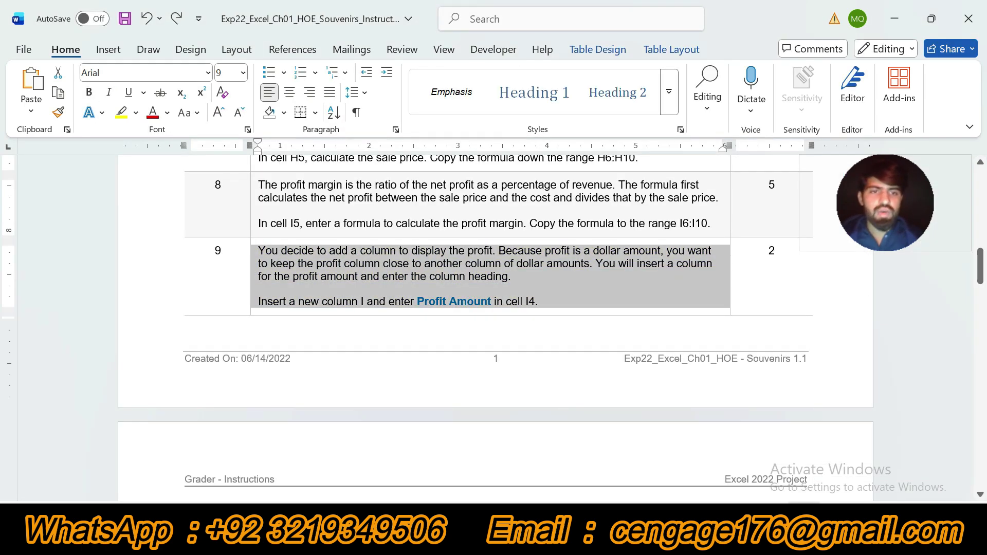
{"action": "left_click_drag", "start_coordinate": [982, 266], "coordinate": [982, 296]}
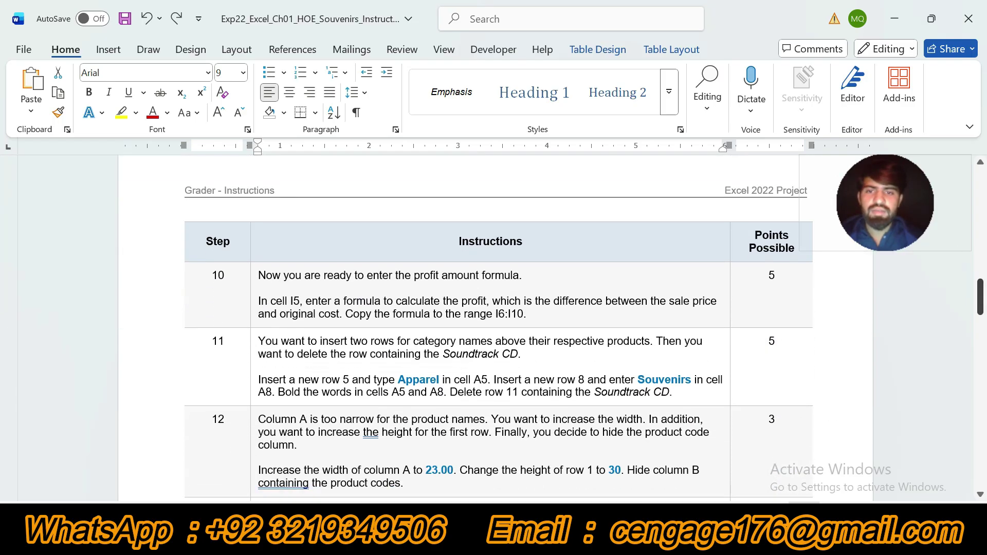
{"action": "left_click", "coordinate": [252, 303]}
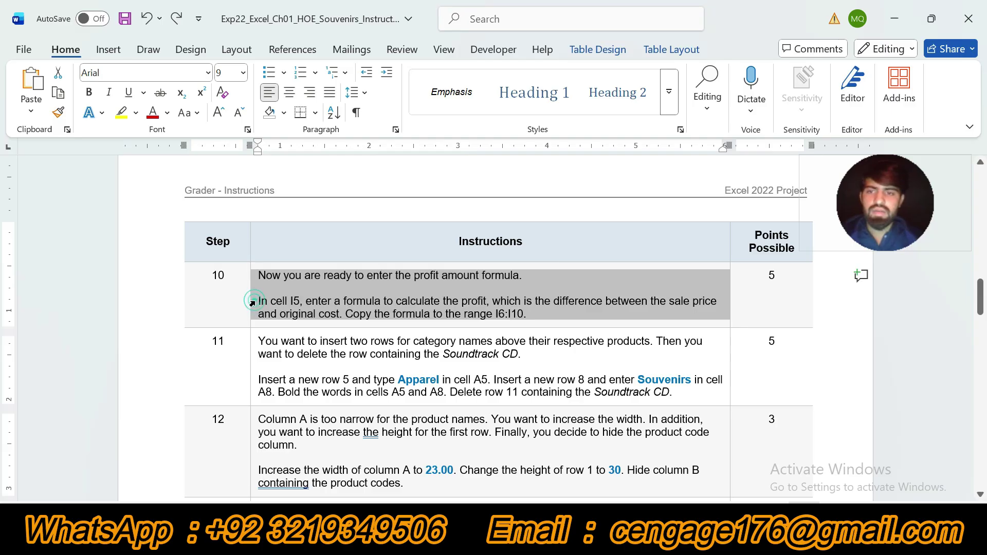
{"action": "left_click", "coordinate": [262, 335]}
{"action": "left_click", "coordinate": [253, 300]}
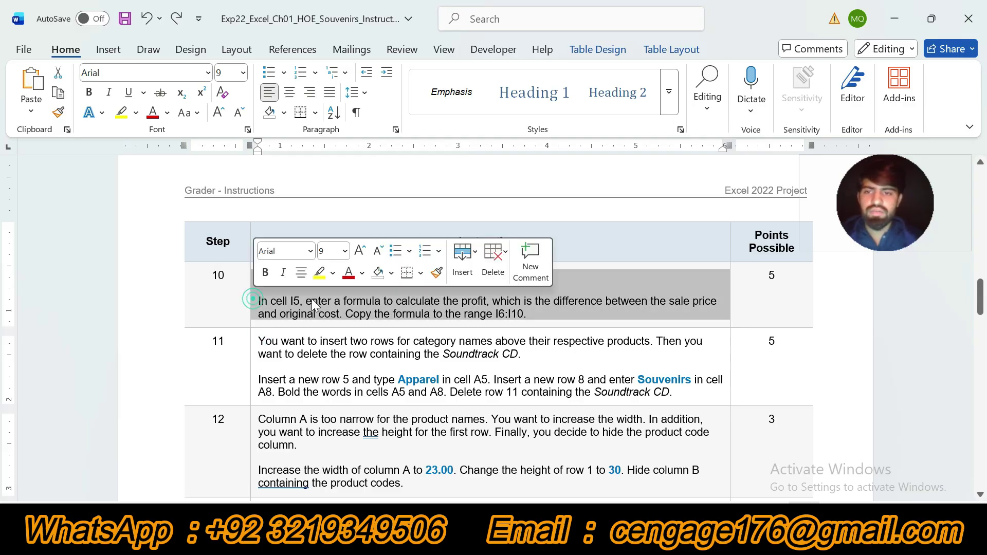
{"action": "left_click", "coordinate": [319, 272]}
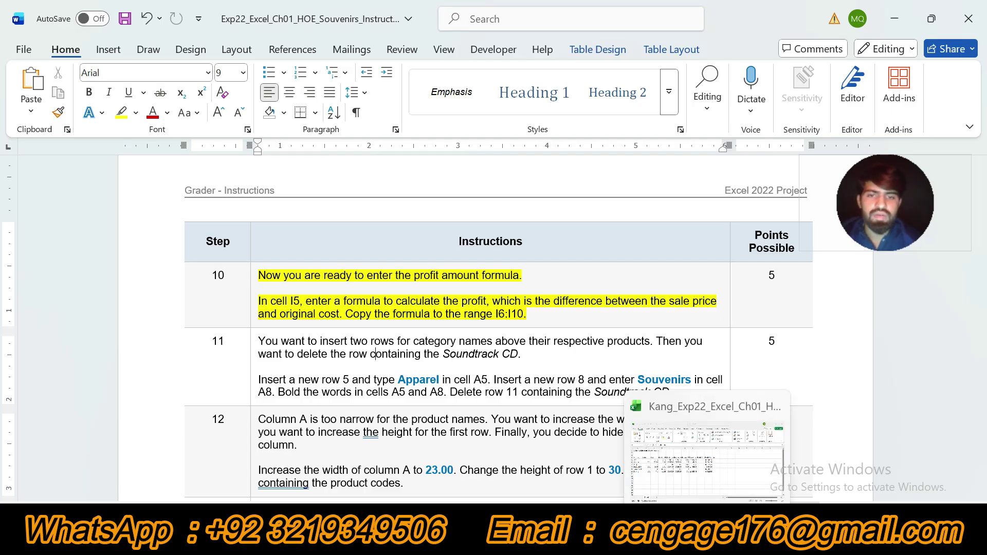
Switch to the Excel workbook and enter the profit formula =H5-C5 in cell I5
{"action": "left_click", "coordinate": [707, 536]}
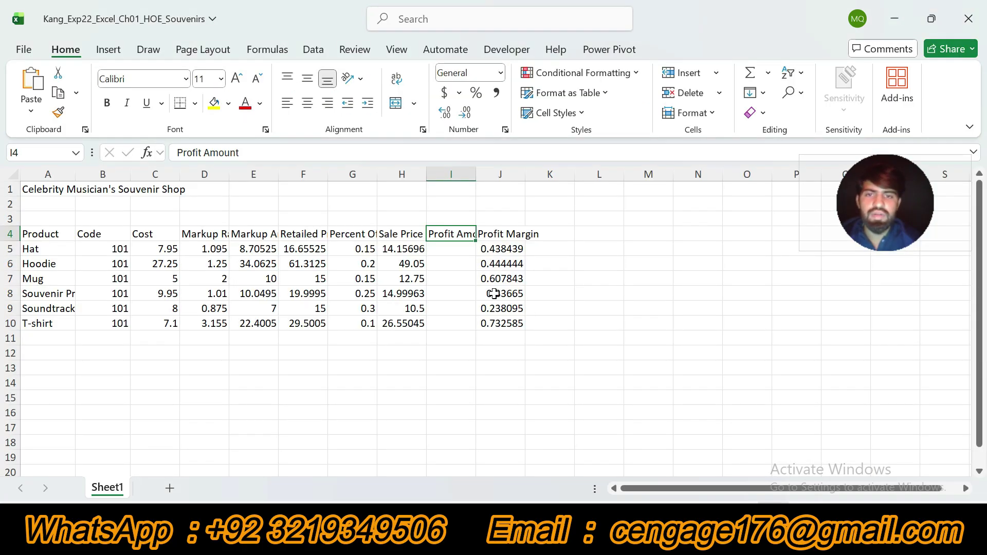
{"action": "left_click", "coordinate": [456, 252]}
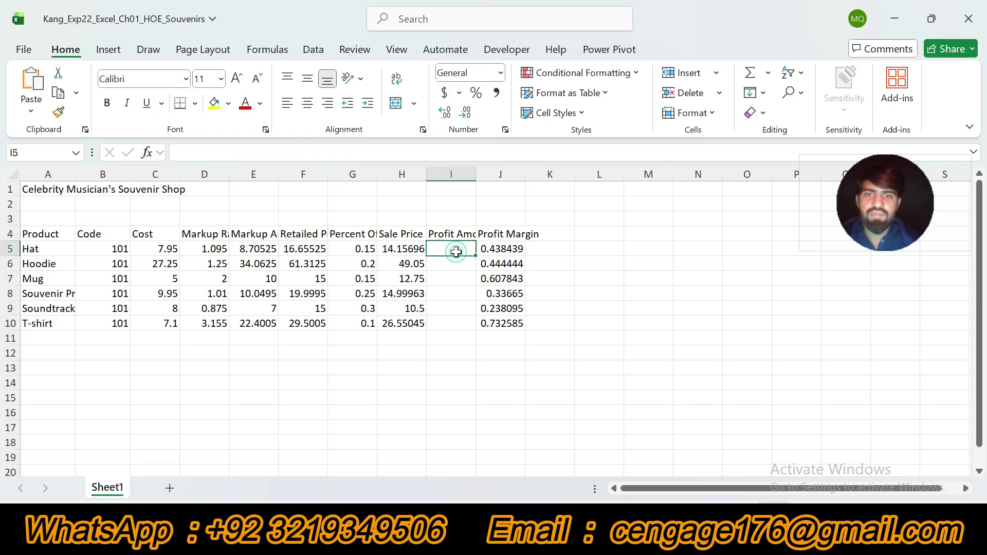
{"action": "type", "text": "="}
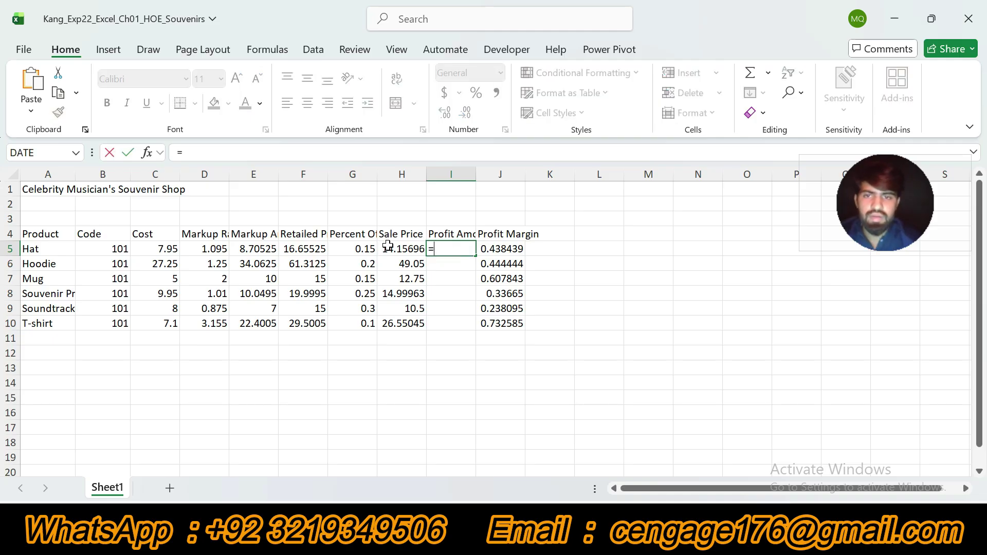
{"action": "left_click", "coordinate": [407, 251]}
{"action": "type", "text": "-"}
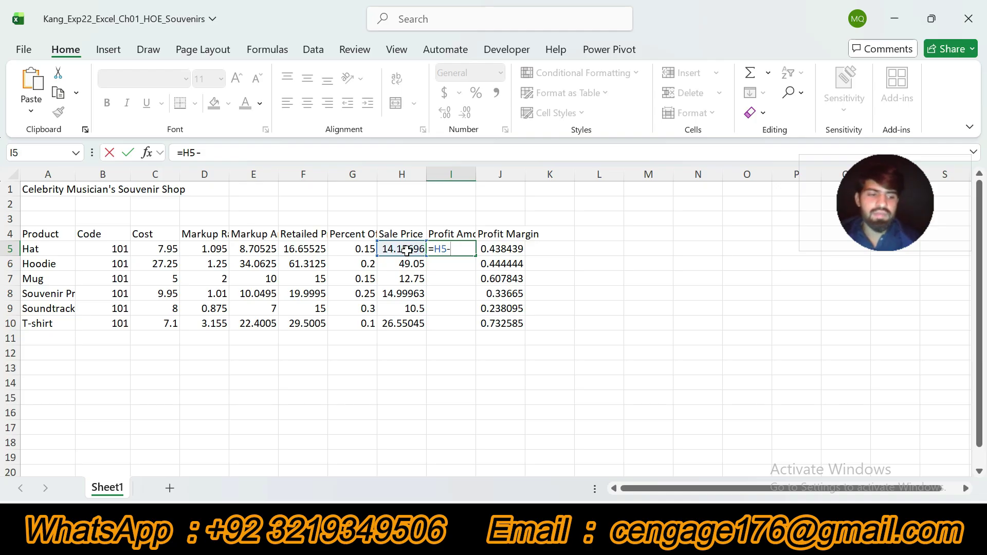
{"action": "left_click", "coordinate": [145, 248]}
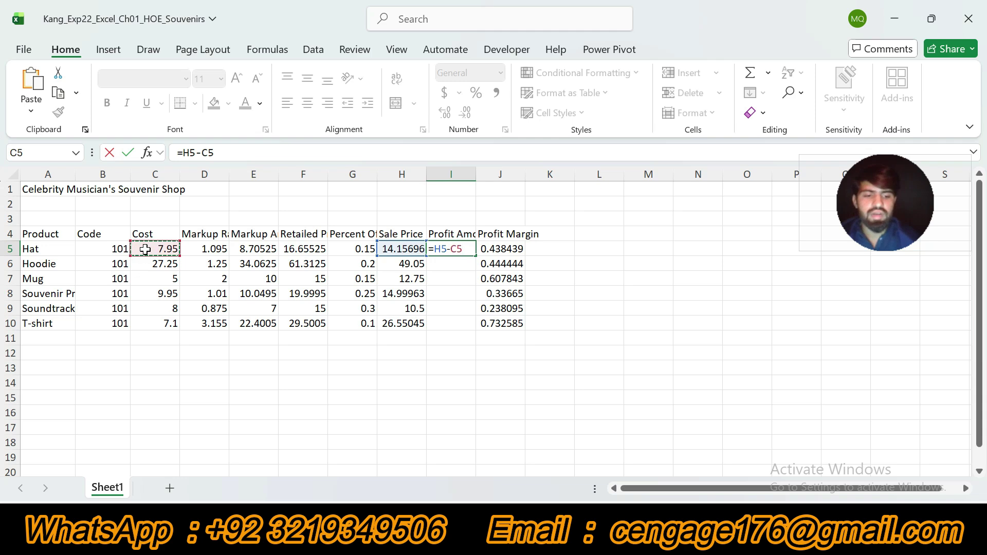
{"action": "key", "text": "Return"}
{"action": "left_click", "coordinate": [446, 248]}
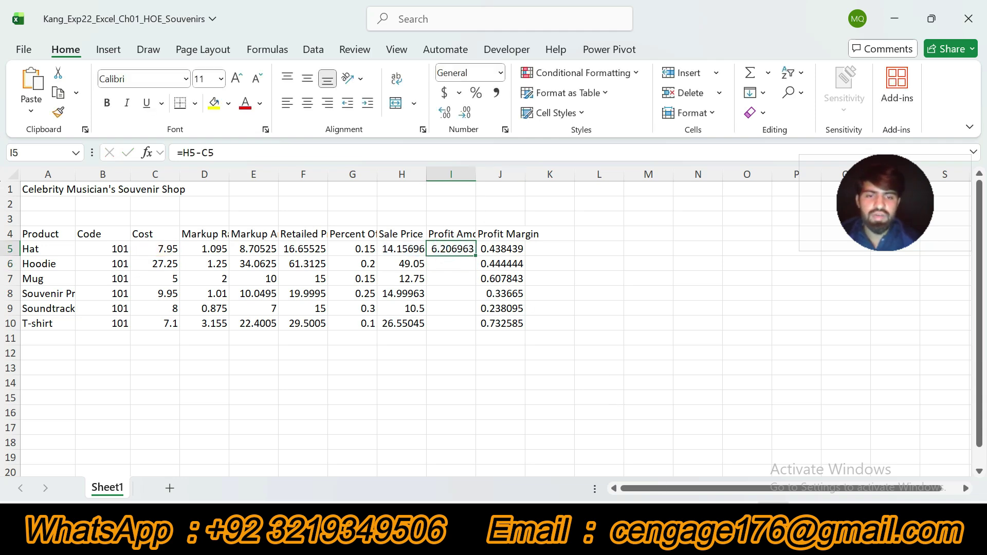
Check the copy range in the Word instructions, then copy the Excel profit formula from I5 down to I6:I10
{"action": "key", "text": "alt+Tab"}
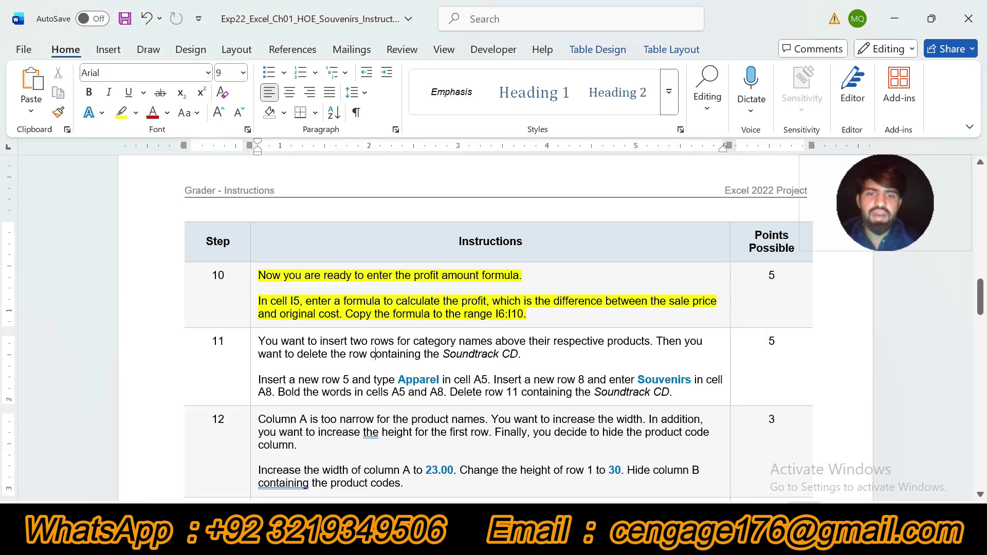
{"action": "key", "text": "alt+Tab"}
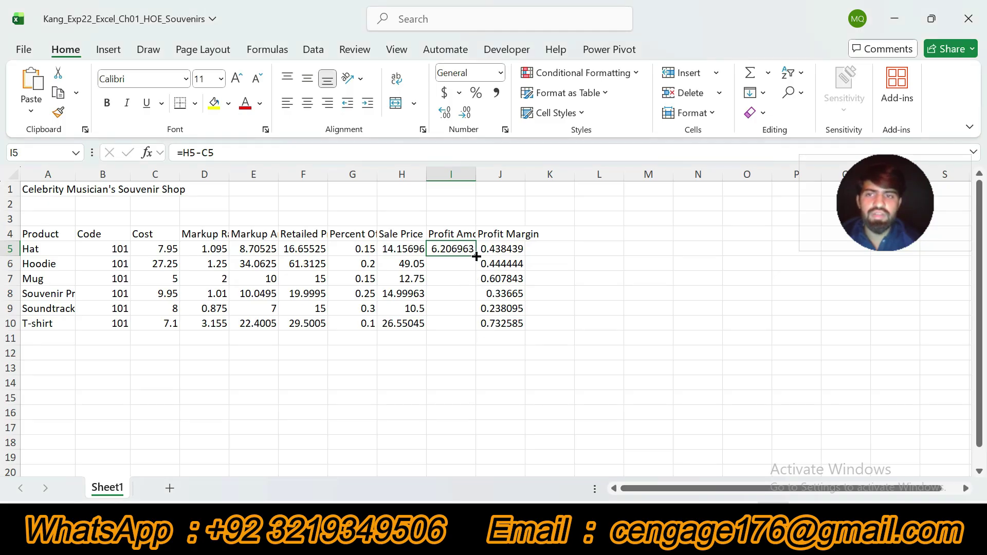
{"action": "left_click_drag", "start_coordinate": [476, 256], "coordinate": [478, 331]}
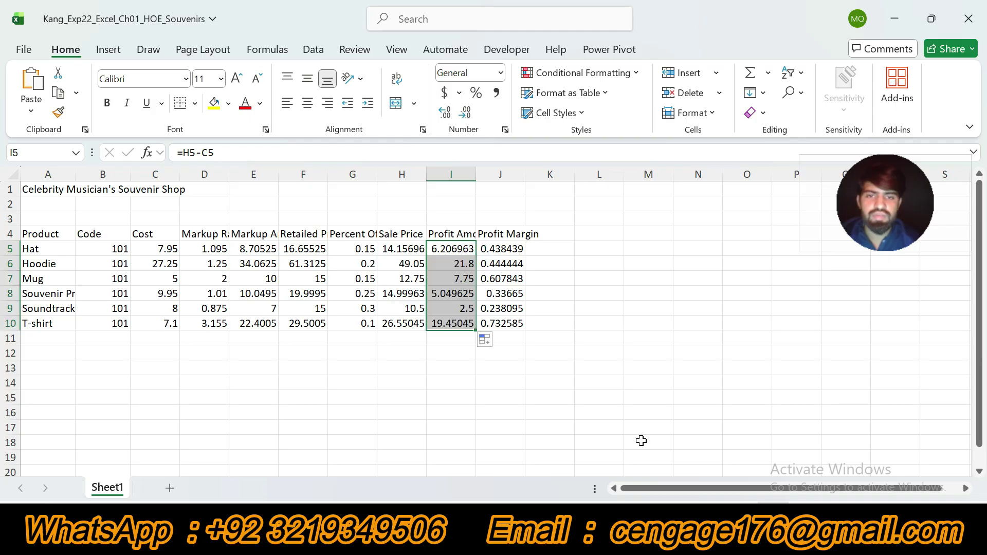
Switch to the Word instructions and move the yellow highlight from the step 10 instruction to the step 11 instruction
{"action": "key", "text": "alt+Tab"}
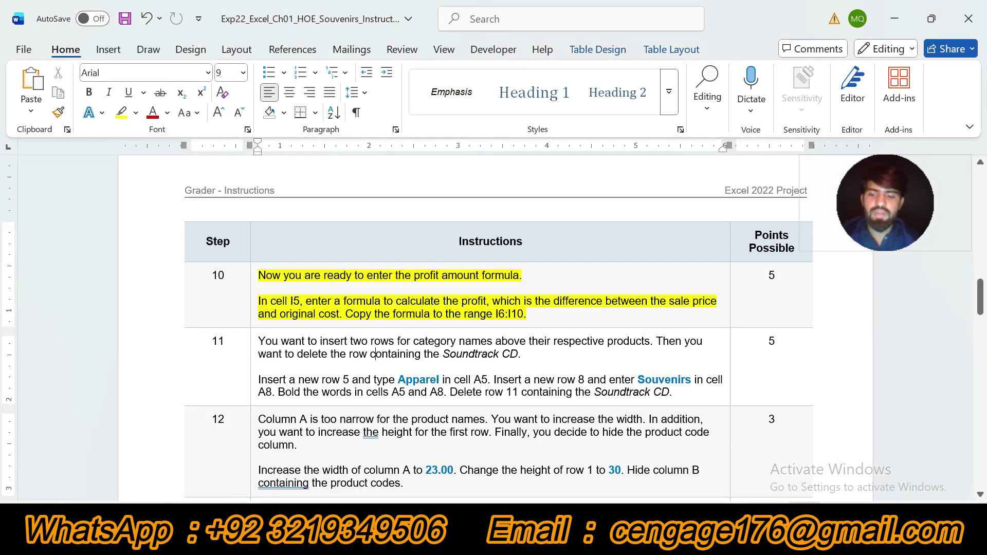
{"action": "key", "text": "ctrl+z"}
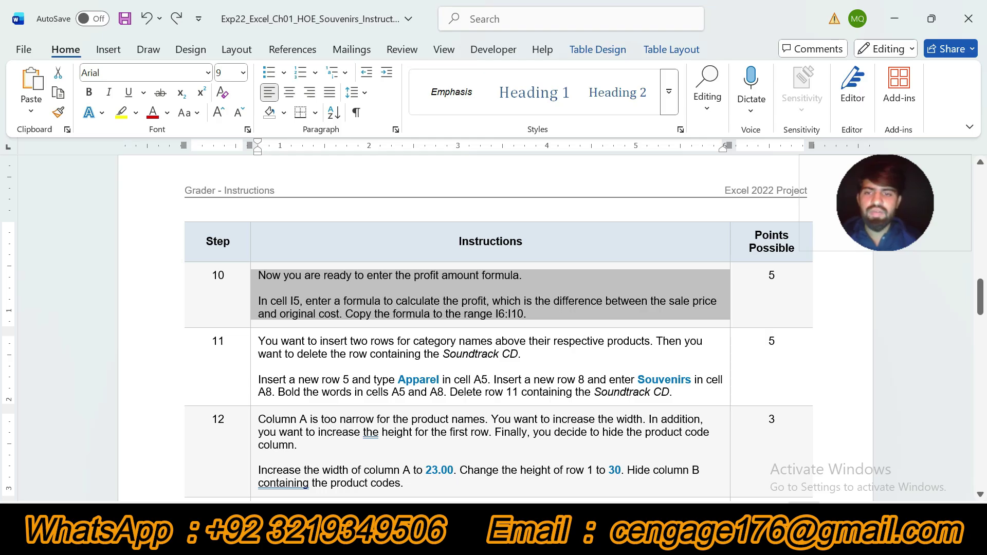
{"action": "left_click", "coordinate": [252, 360]}
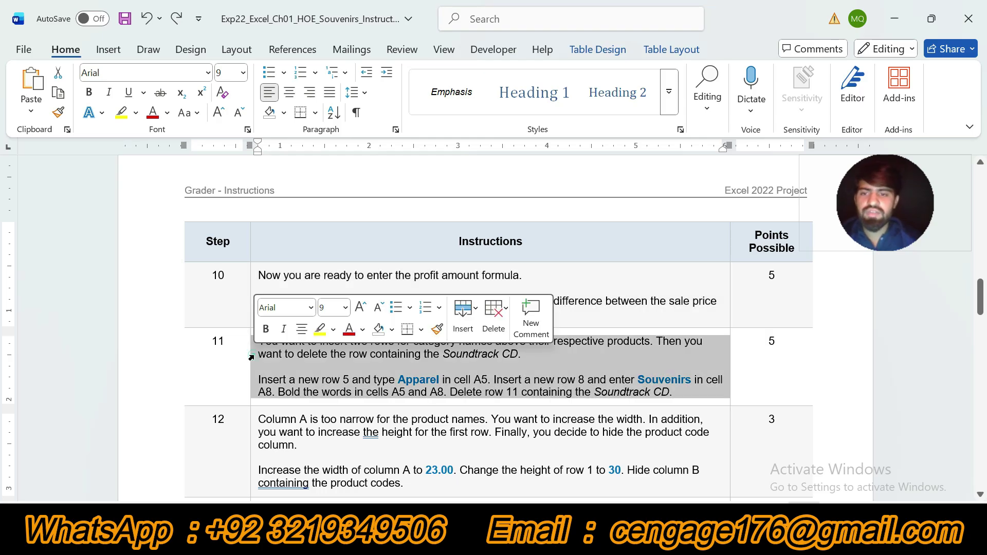
{"action": "left_click", "coordinate": [319, 329]}
{"action": "left_click_drag", "start_coordinate": [980, 299], "coordinate": [983, 312]}
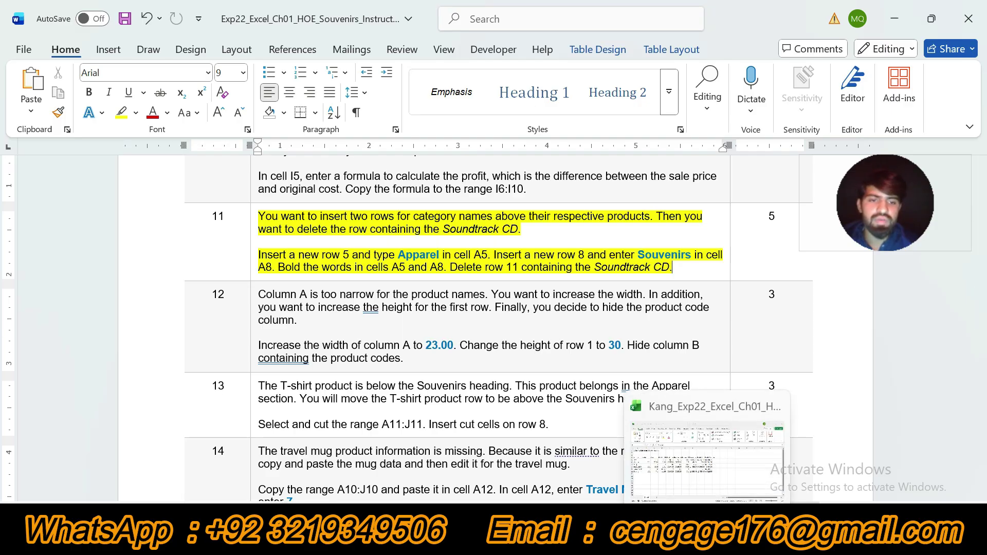
Switch to the Excel workbook and insert a new row 5 above the Hat row
{"action": "left_click", "coordinate": [773, 518]}
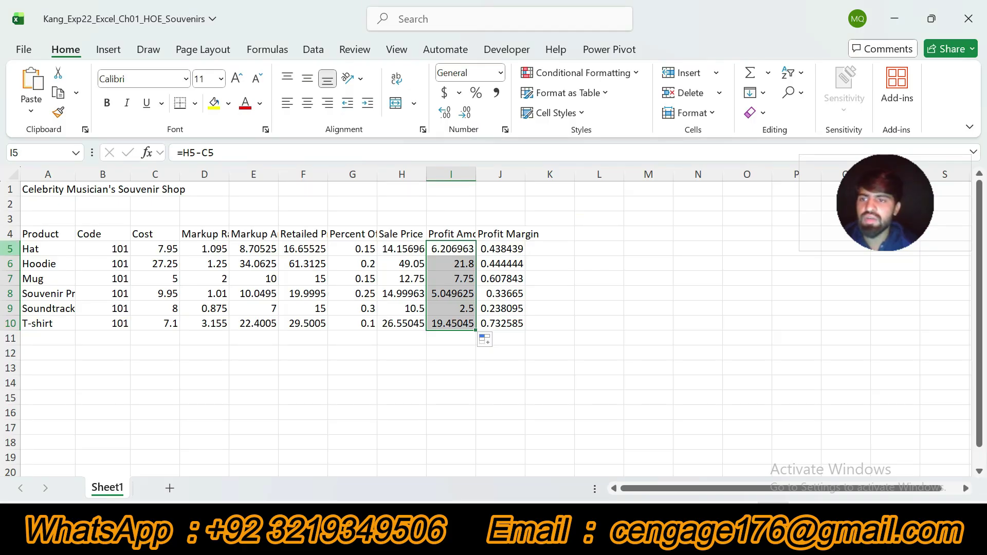
{"action": "left_click", "coordinate": [10, 249]}
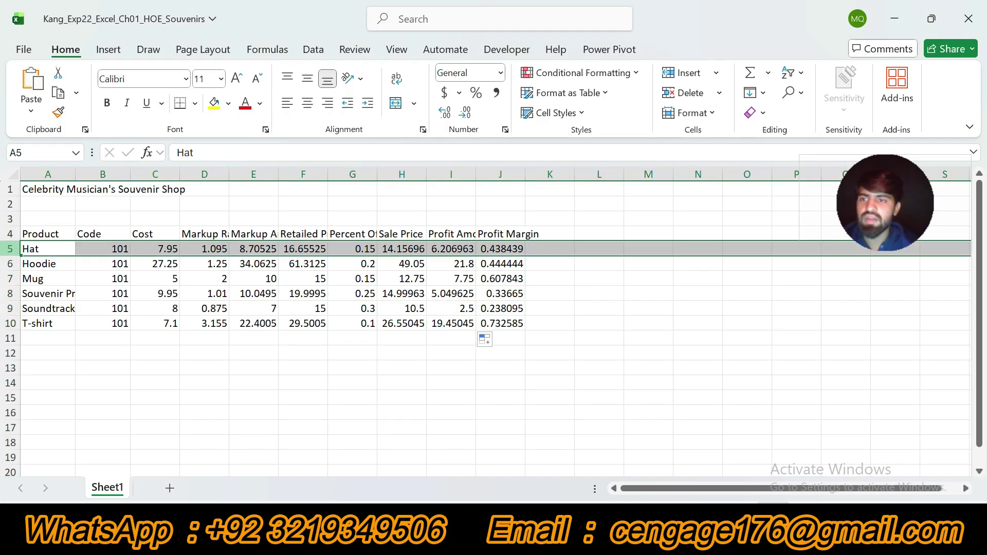
{"action": "right_click", "coordinate": [9, 249]}
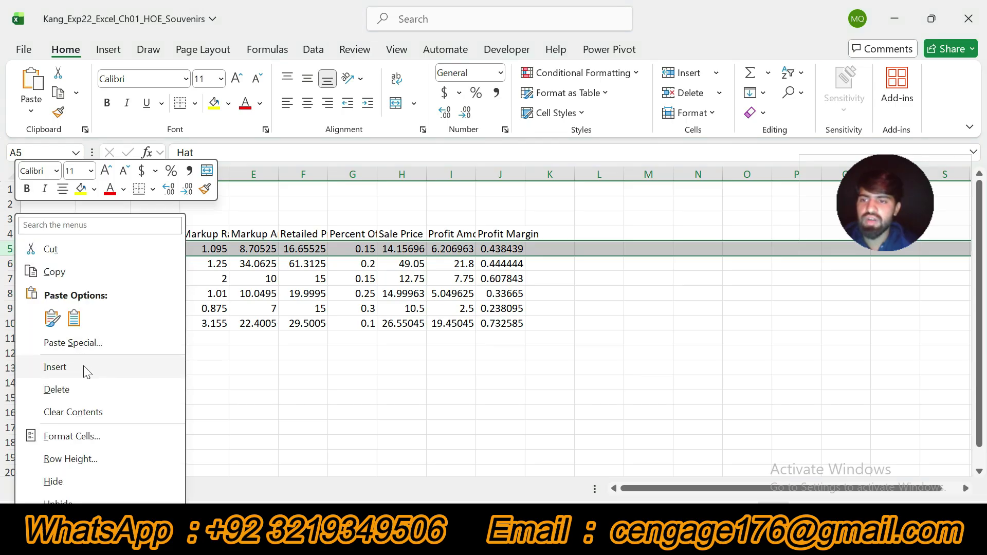
{"action": "left_click", "coordinate": [85, 368]}
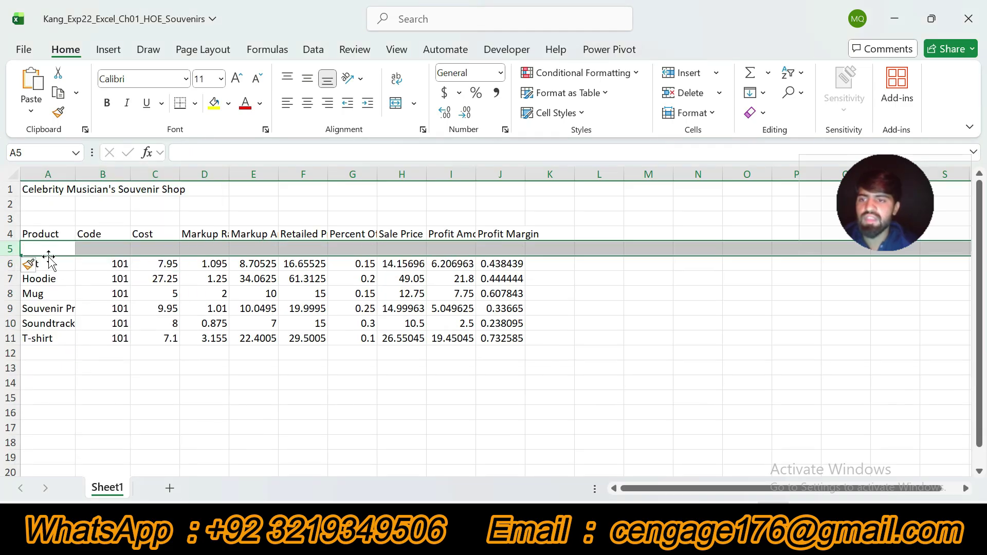
Take the category name Apparel from the step 11 instruction in Word and enter it in cell A5 of the Excel workbook
{"action": "key", "text": "alt+Tab"}
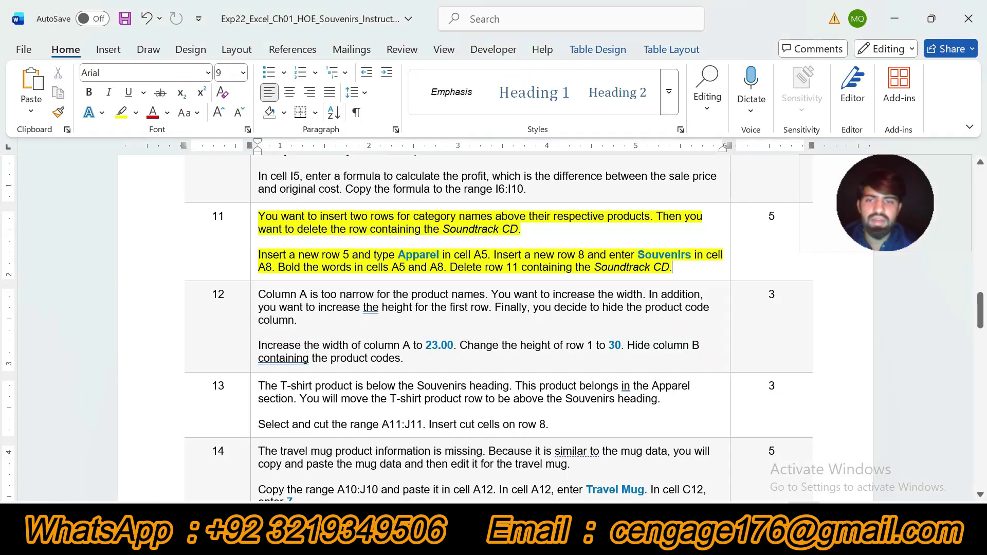
{"action": "double_click", "coordinate": [418, 255]}
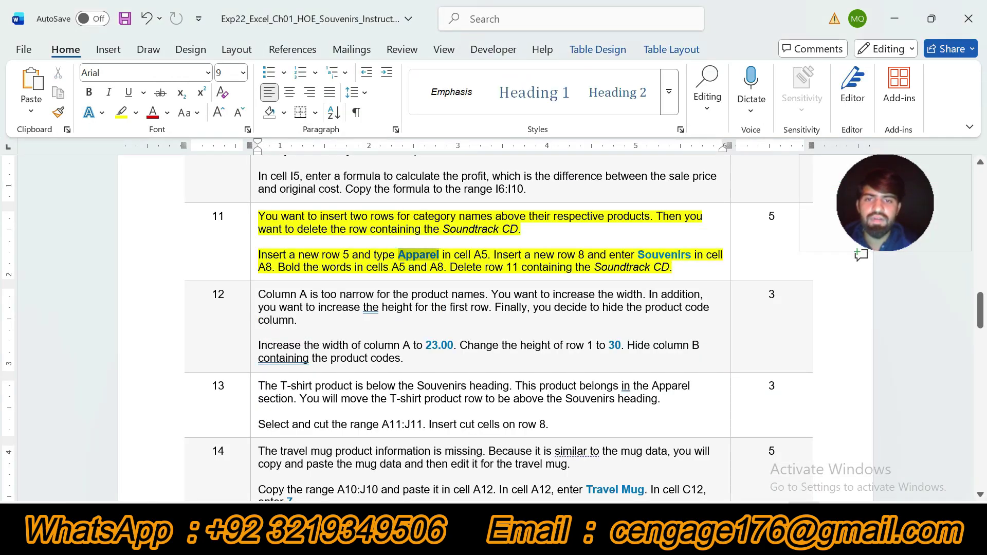
{"action": "mouse_move", "coordinate": [439, 261]}
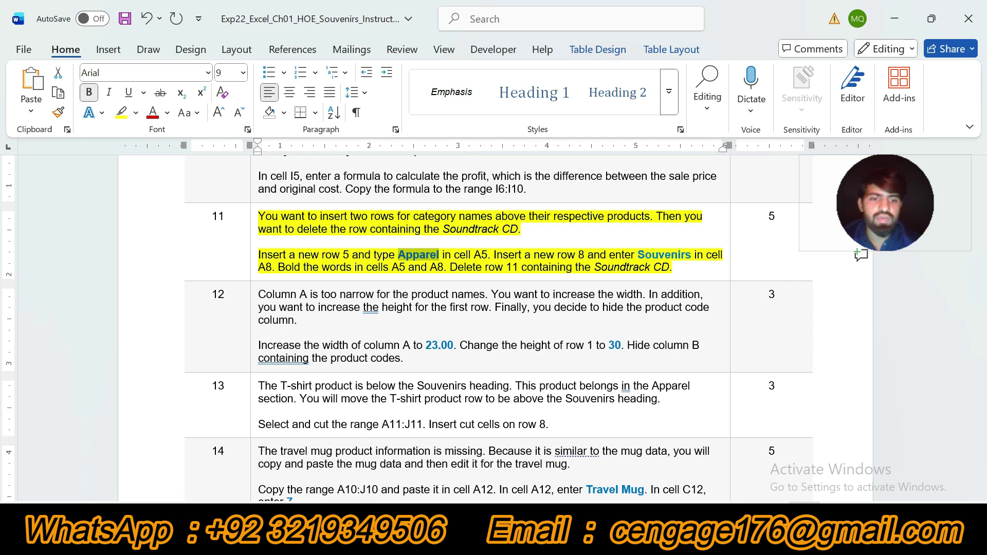
{"action": "left_click", "coordinate": [707, 538]}
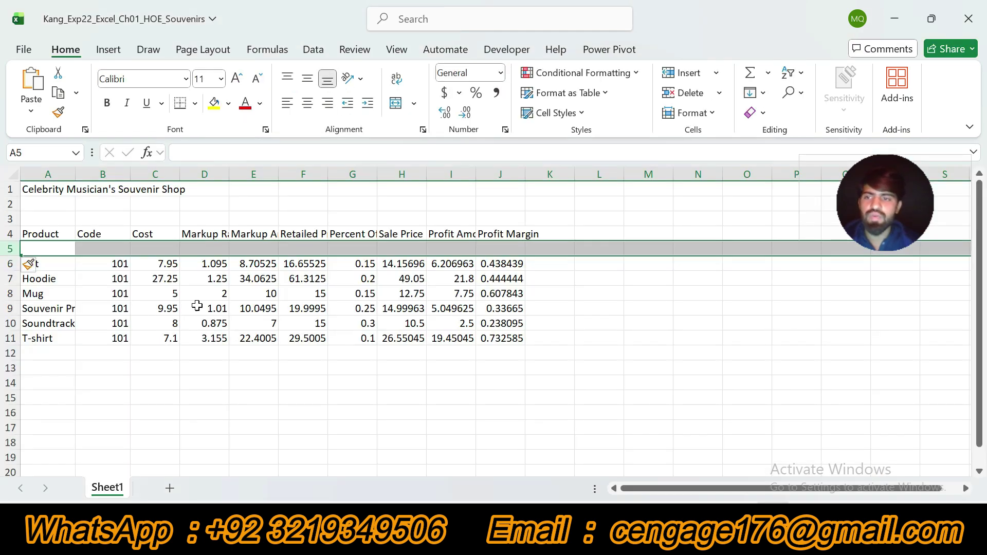
{"action": "left_click", "coordinate": [58, 251]}
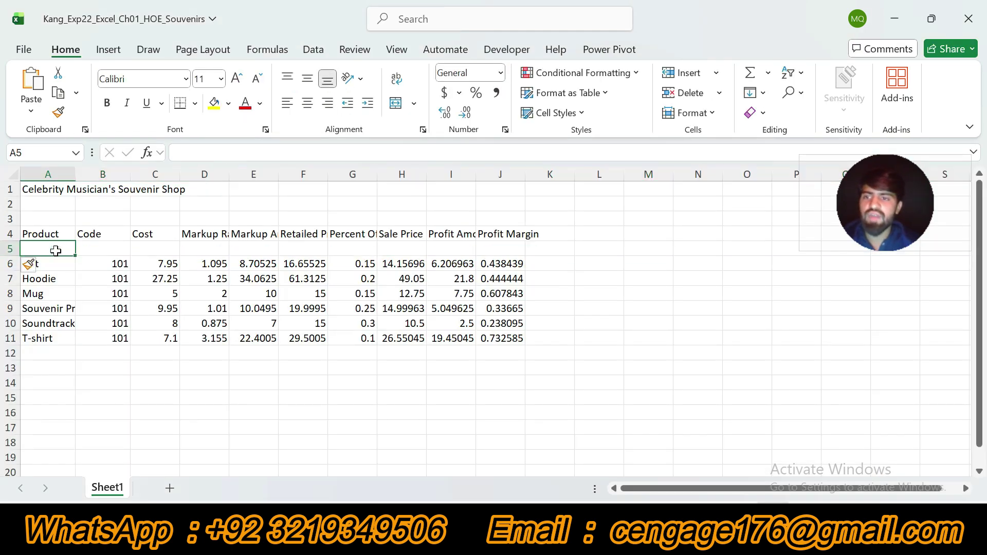
{"action": "left_click", "coordinate": [177, 153]}
{"action": "type", "text": "Apparel"}
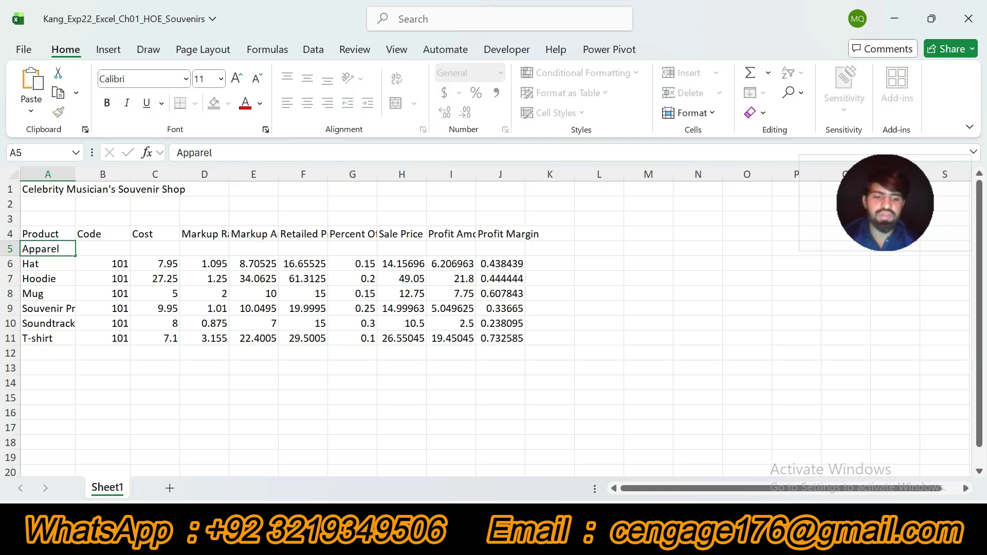
{"action": "key", "text": "Return"}
{"action": "left_click", "coordinate": [66, 248]}
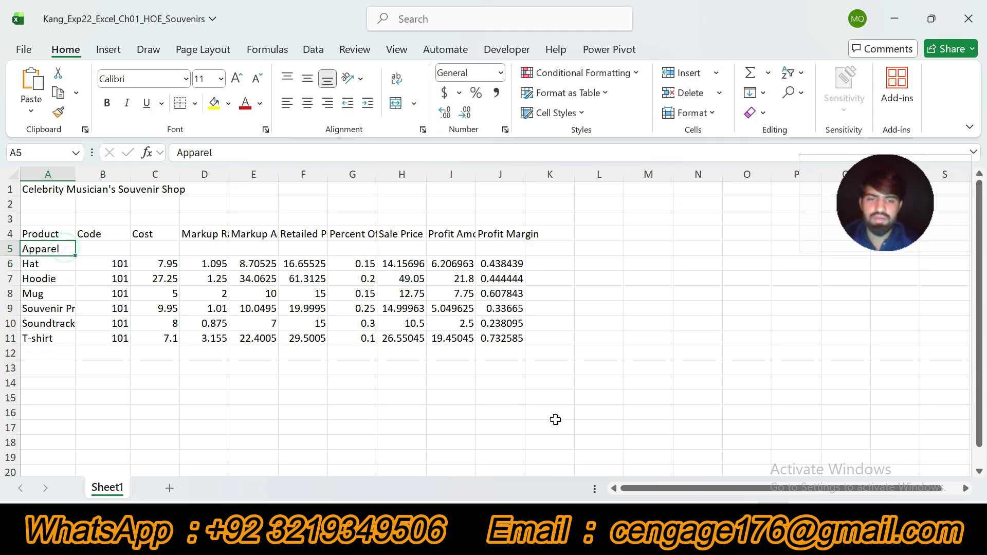
Check the step 11 instruction in Word and insert a new row 8 above the Mug row in the Excel workbook
{"action": "left_click", "coordinate": [676, 538]}
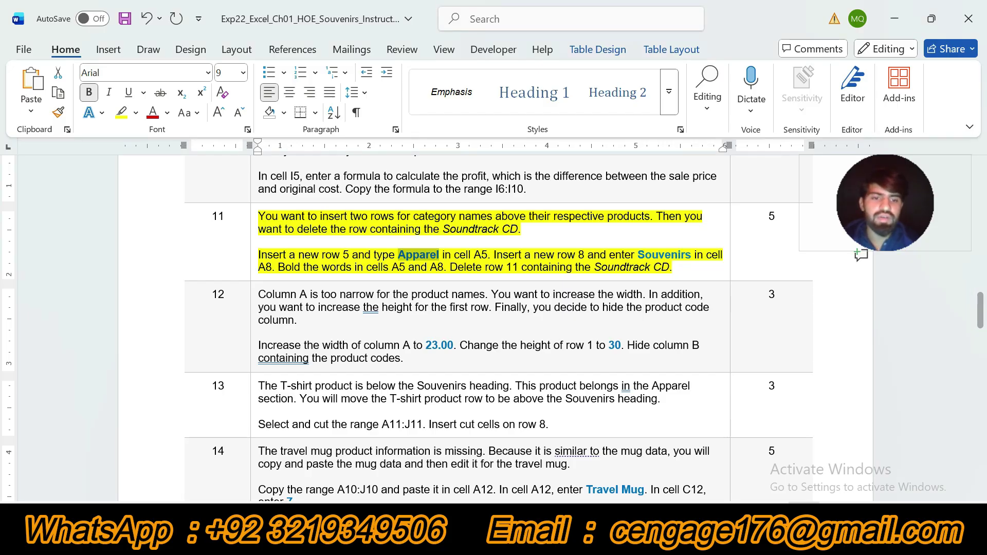
{"action": "left_click", "coordinate": [773, 529]}
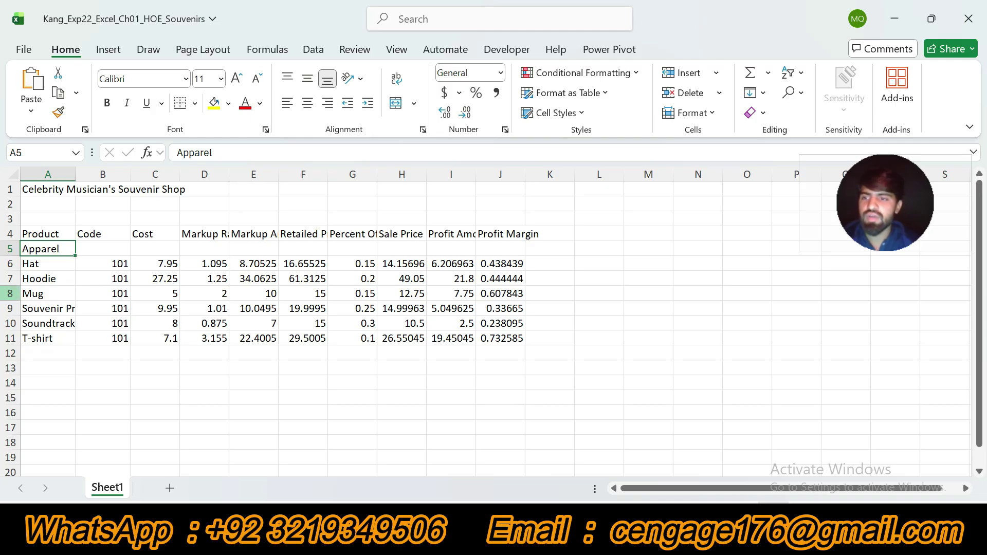
{"action": "left_click", "coordinate": [13, 294]}
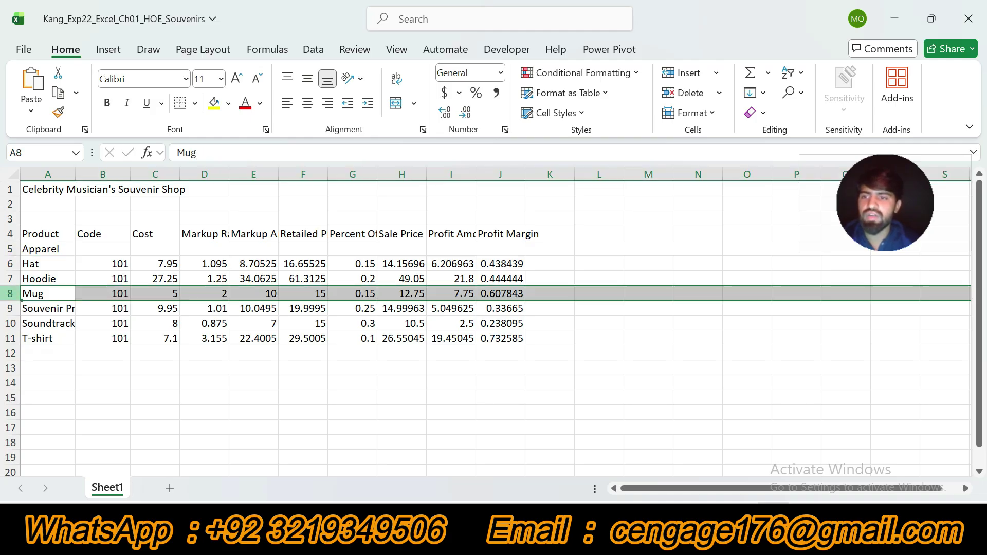
{"action": "right_click", "coordinate": [14, 298]}
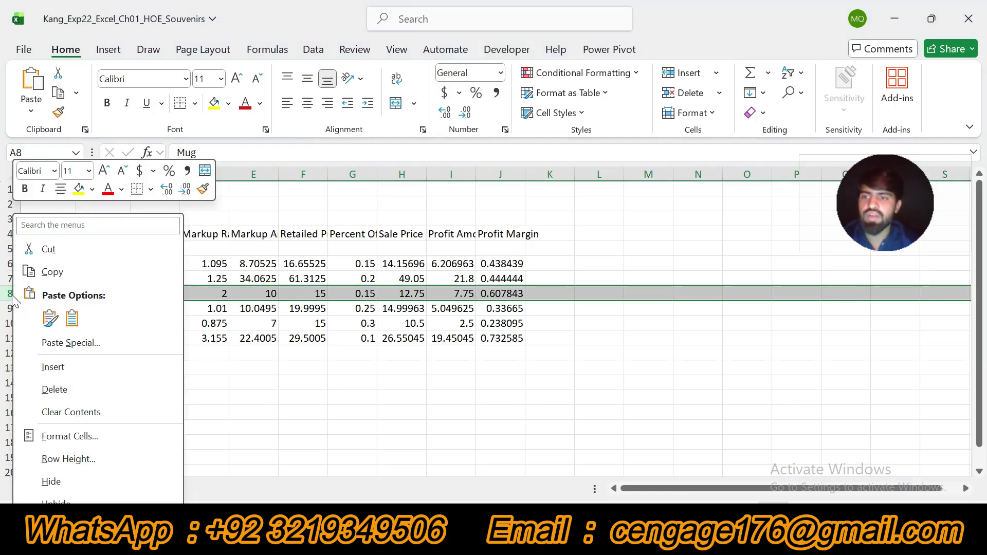
{"action": "left_click", "coordinate": [62, 368]}
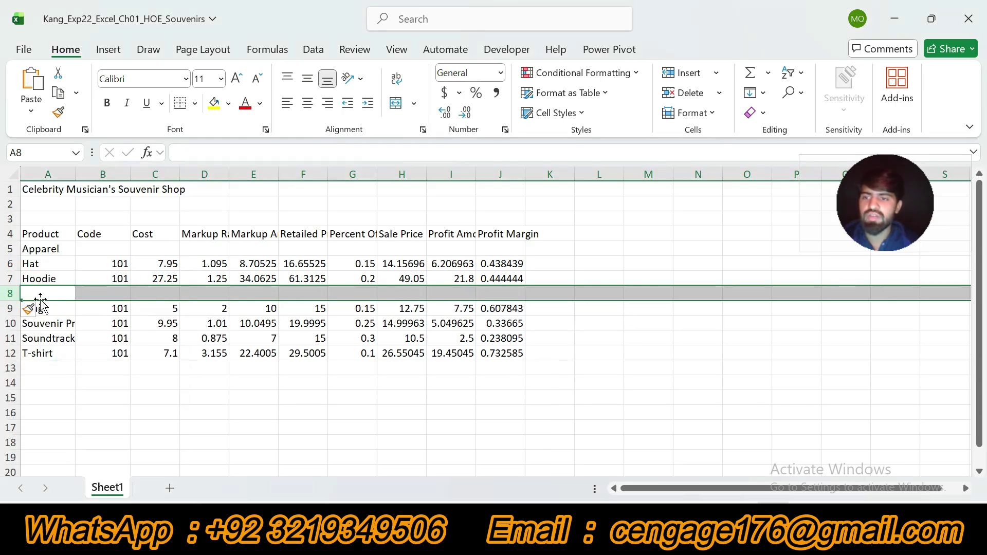
Take the category name Souvenirs from the step 11 instruction in Word and enter it in cell A8 of the Excel workbook
{"action": "key", "text": "alt+Tab"}
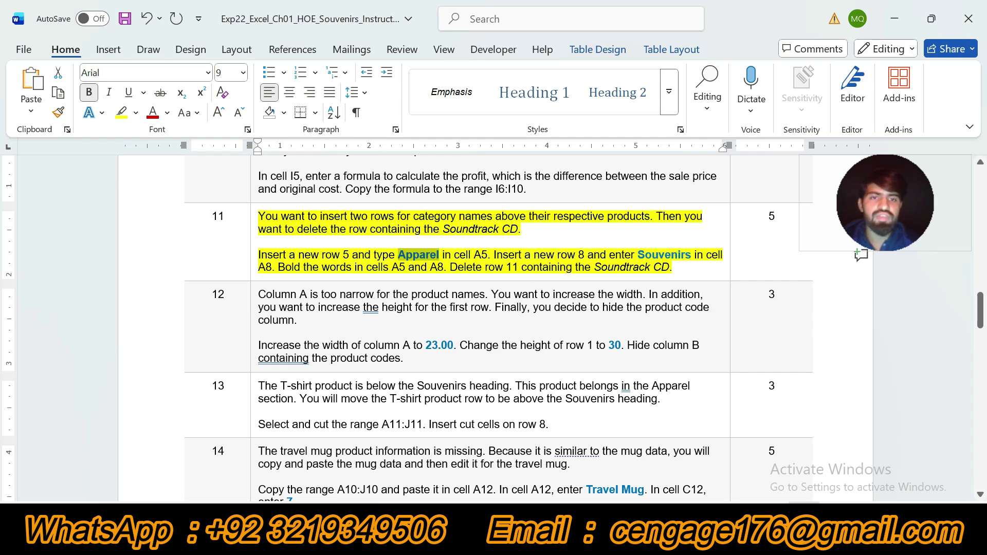
{"action": "left_click_drag", "start_coordinate": [638, 256], "coordinate": [694, 262]}
{"action": "left_click", "coordinate": [695, 257]}
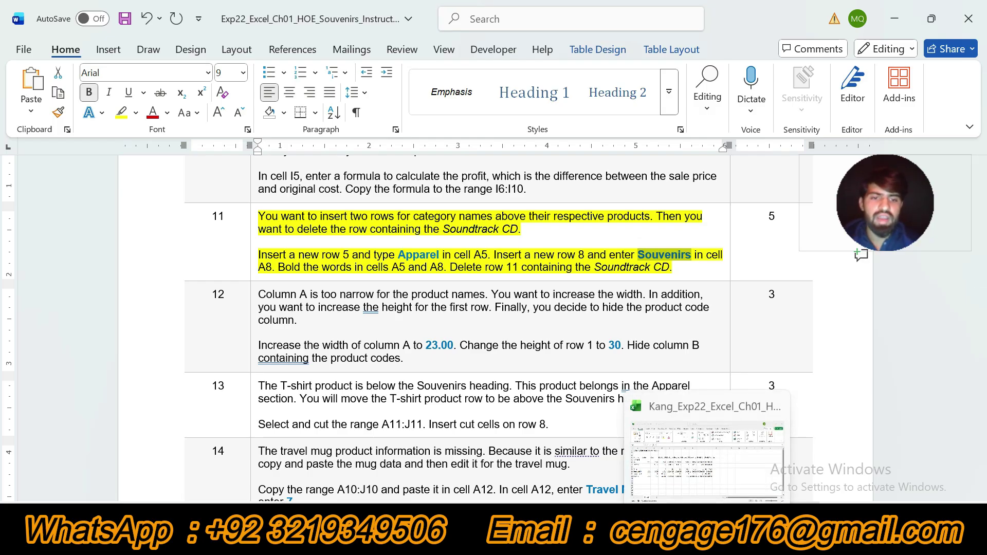
{"action": "left_click", "coordinate": [707, 537]}
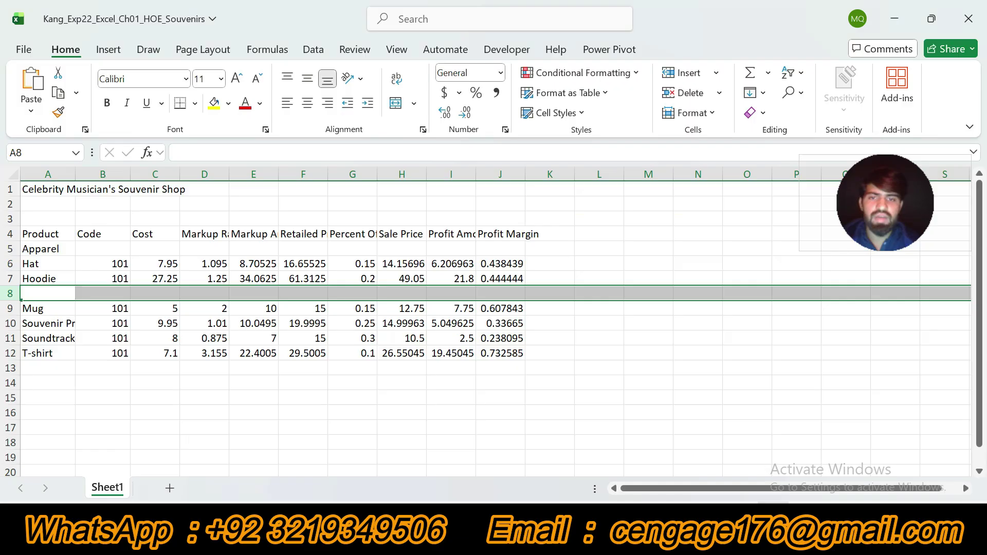
{"action": "left_click", "coordinate": [49, 294]}
{"action": "left_click", "coordinate": [309, 152]}
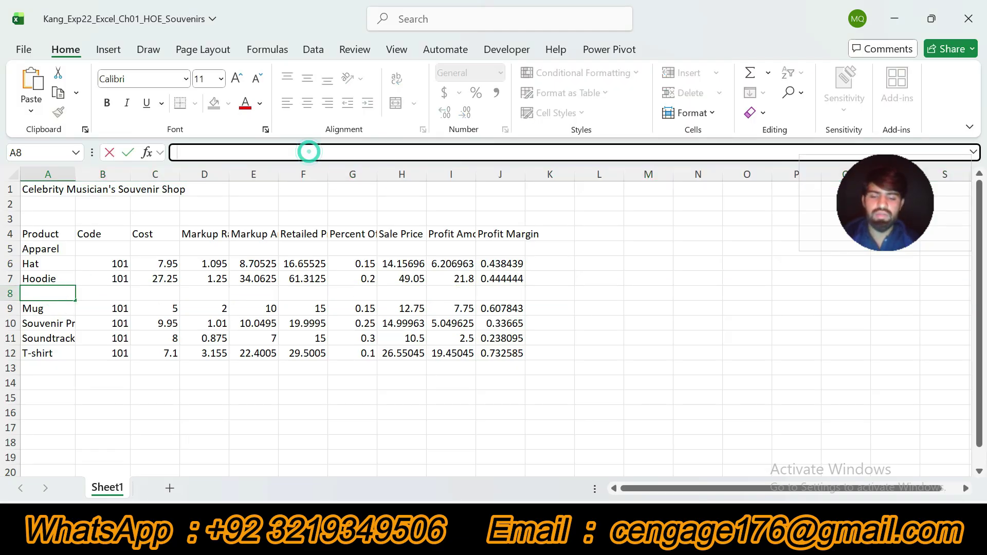
{"action": "type", "text": "Souvenirs"}
{"action": "key", "text": "Return"}
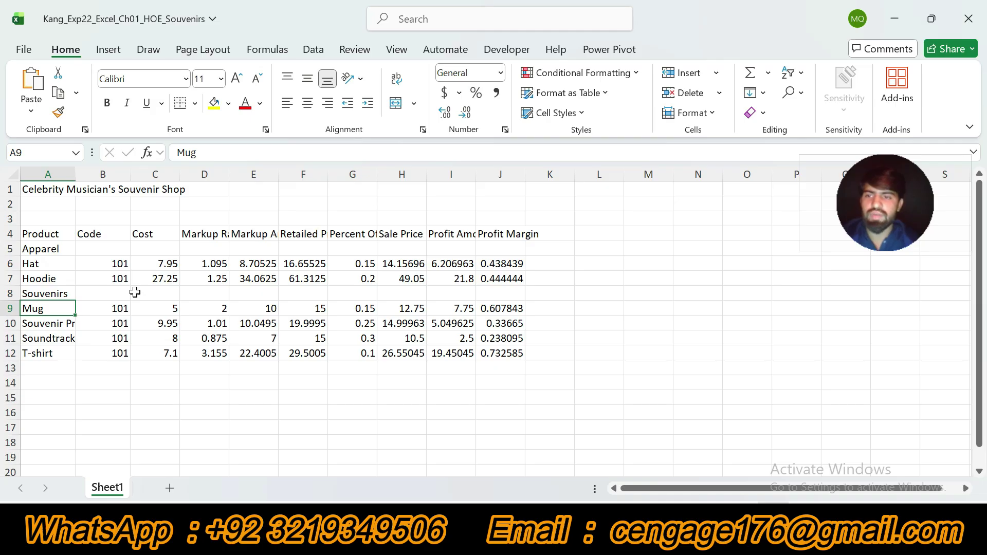
{"action": "left_click", "coordinate": [54, 292]}
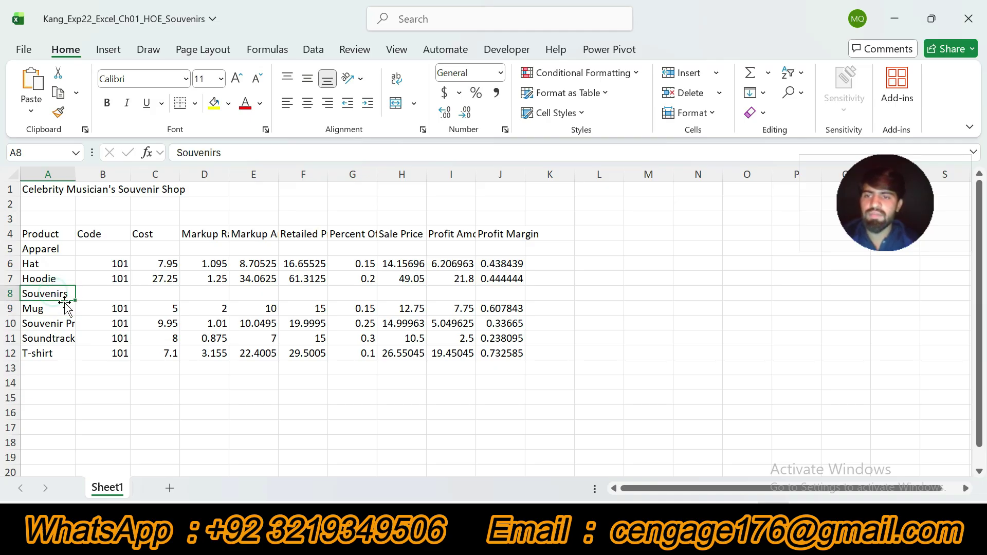
Check the step 11 instruction in Word and bold the category names in cells A5 and A8 of the Excel workbook
{"action": "left_click", "coordinate": [641, 501]}
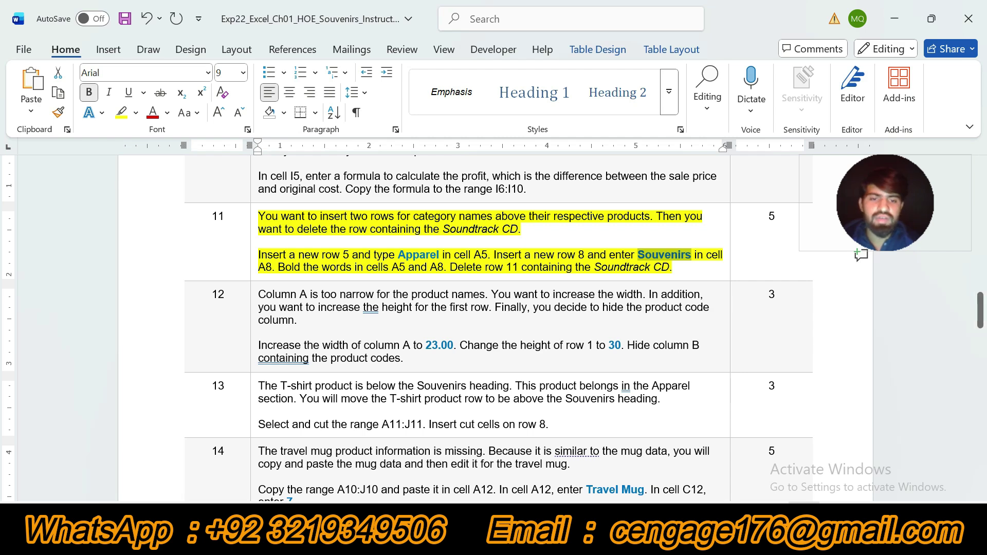
{"action": "left_click", "coordinate": [700, 535]}
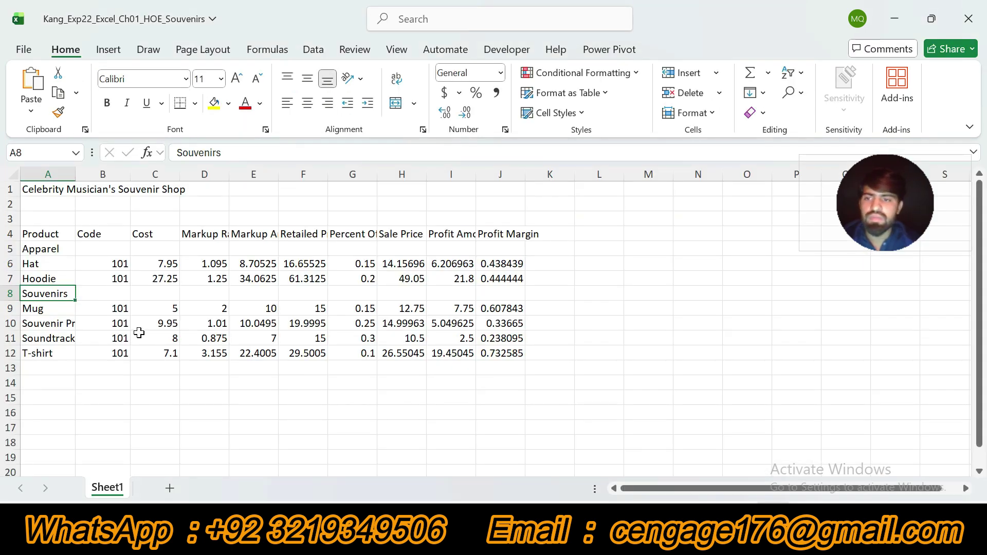
{"action": "left_click", "coordinate": [44, 249]}
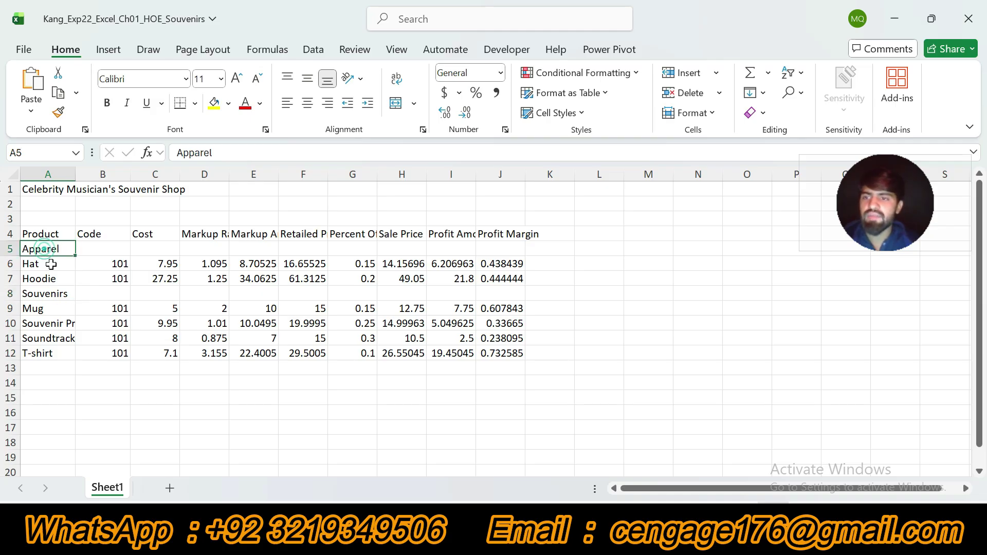
{"action": "left_click", "coordinate": [53, 297], "text": "ctrl"}
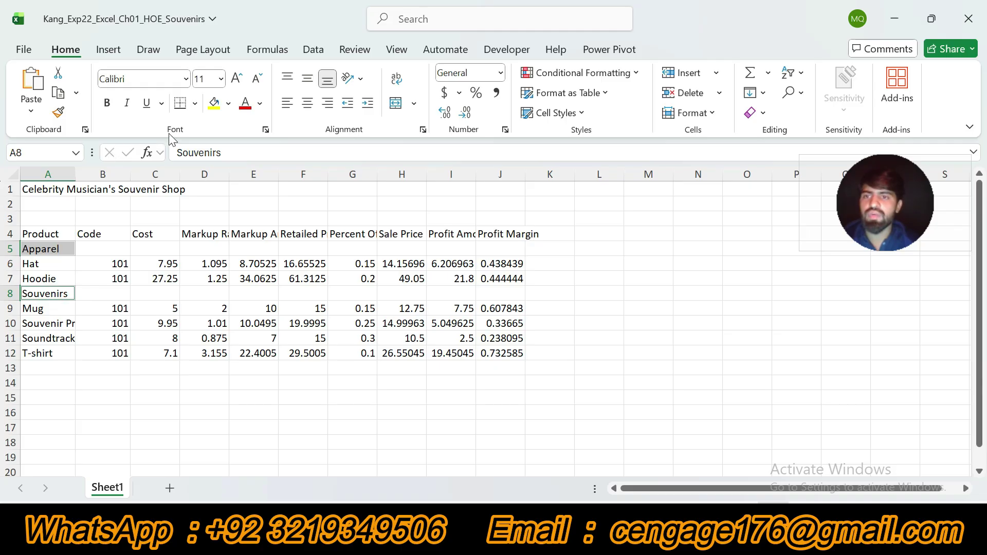
{"action": "left_click", "coordinate": [108, 103]}
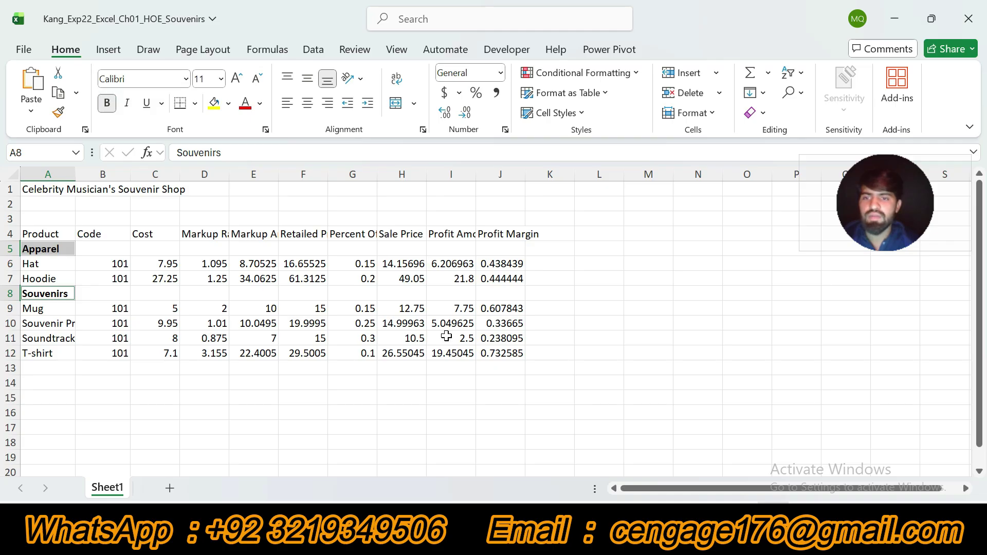
Recheck the step 11 instruction in Word and delete row 11 containing the Soundtrack CD in the Excel workbook
{"action": "left_click", "coordinate": [655, 540]}
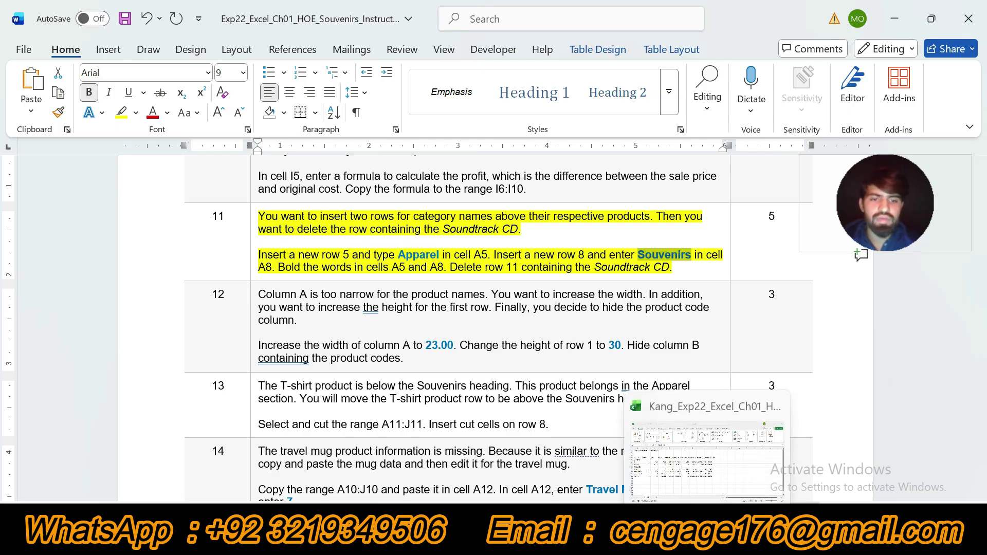
{"action": "left_click", "coordinate": [706, 540]}
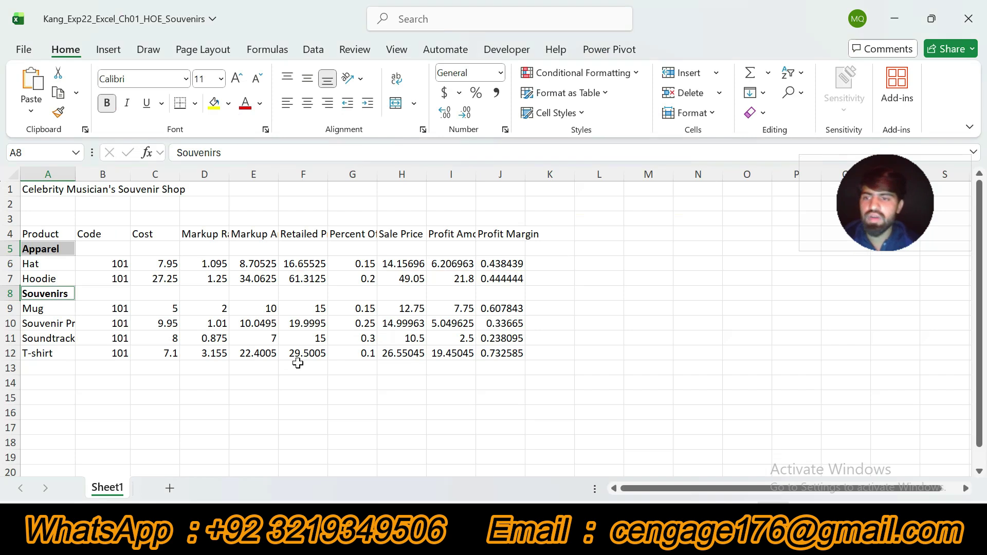
{"action": "left_click", "coordinate": [11, 337]}
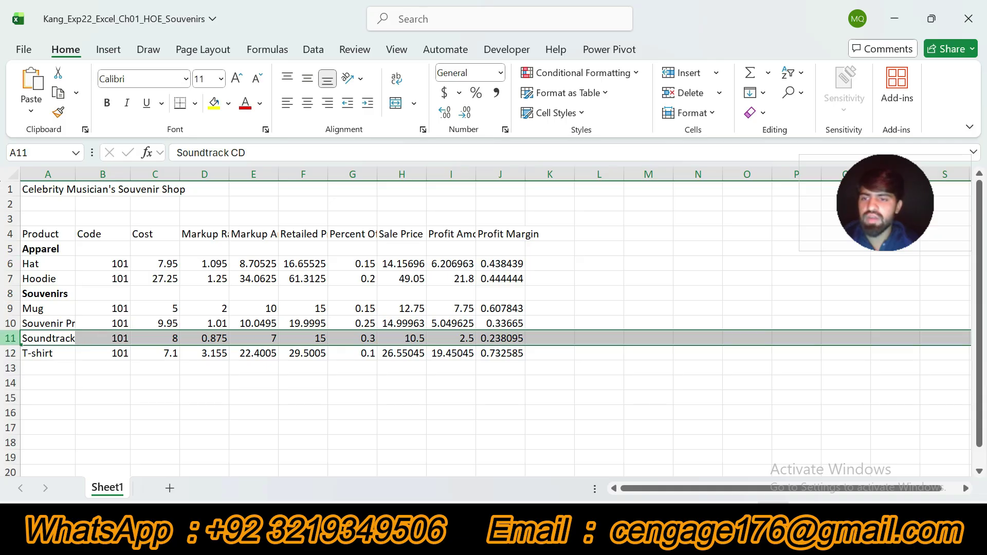
{"action": "right_click", "coordinate": [11, 342]}
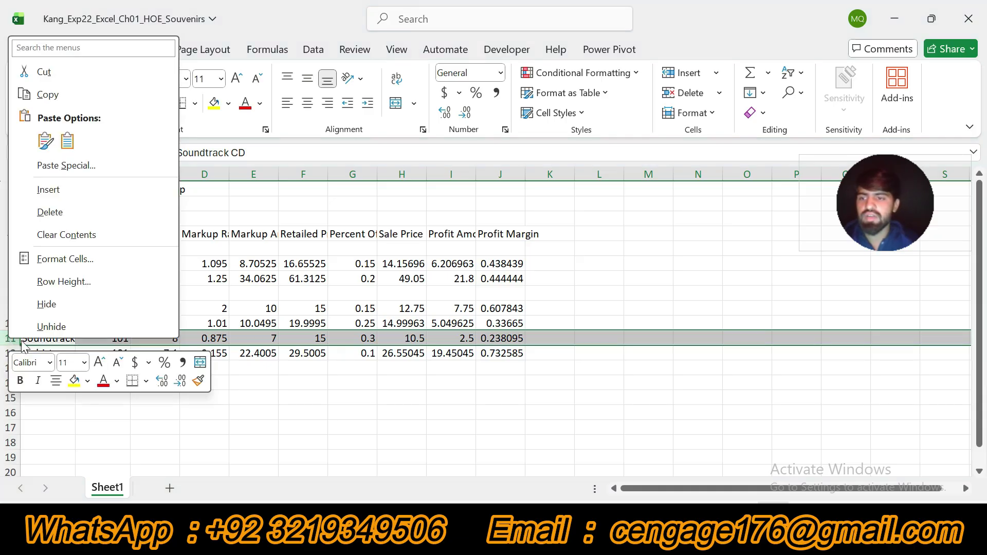
{"action": "left_click", "coordinate": [47, 215]}
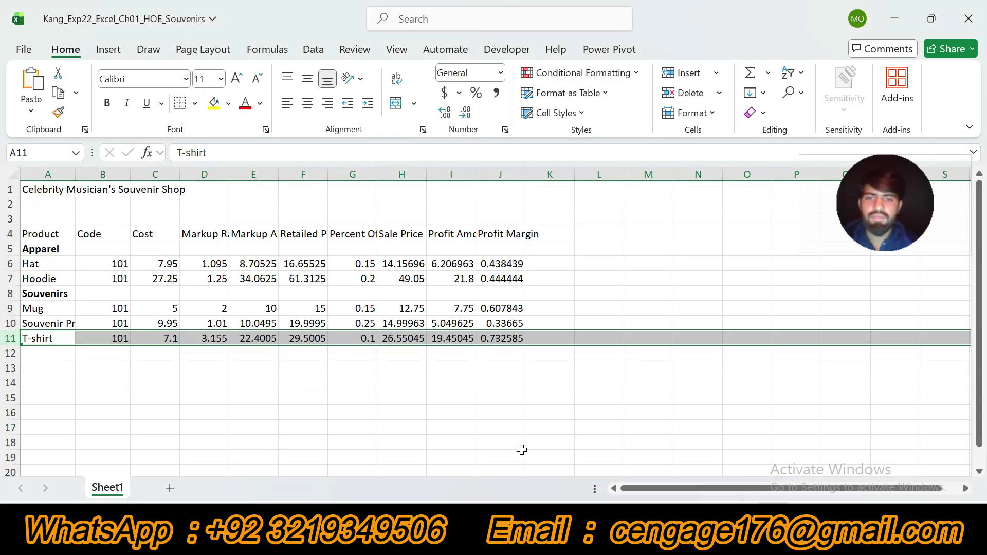
Switch to the Word instructions, undo the yellow highlight on step 11 and highlight the step 12 text in yellow
{"action": "key", "text": "alt+Tab"}
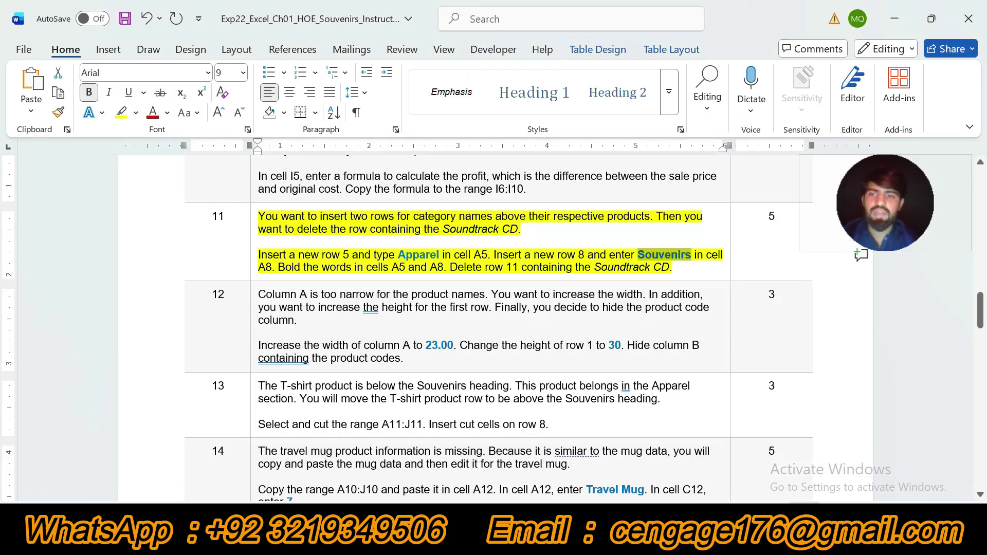
{"action": "key", "text": "ctrl+z"}
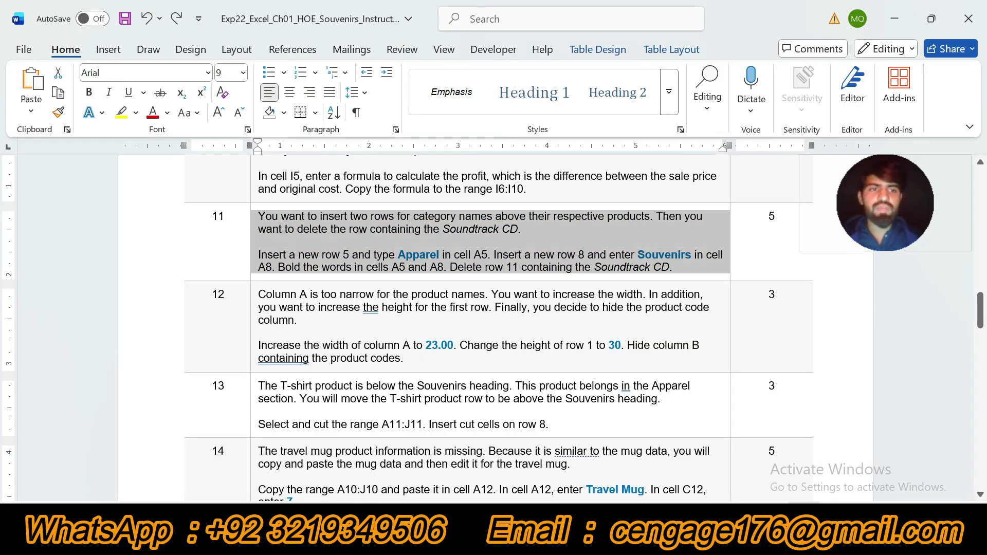
{"action": "left_click", "coordinate": [253, 322]}
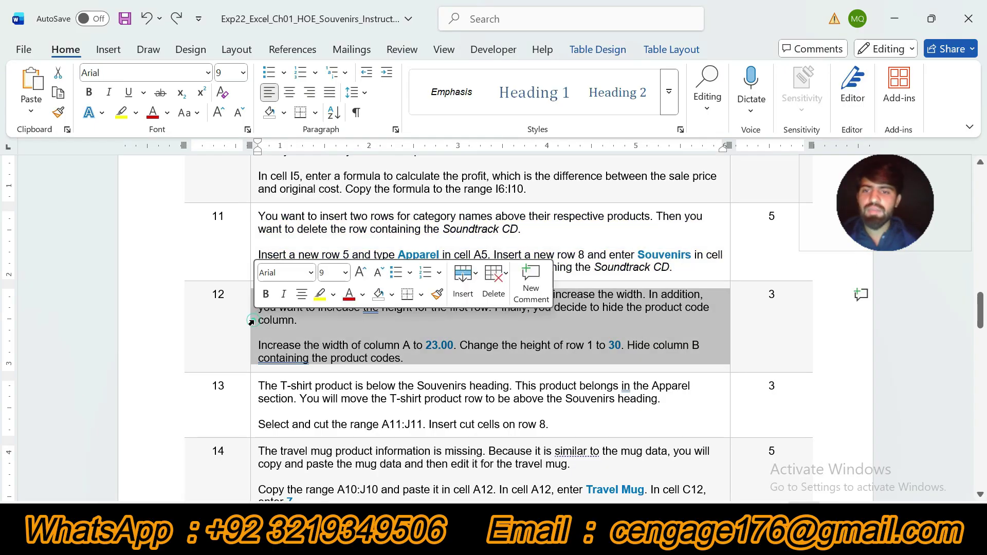
{"action": "left_click", "coordinate": [324, 293]}
{"action": "left_click_drag", "start_coordinate": [980, 309], "coordinate": [984, 324]}
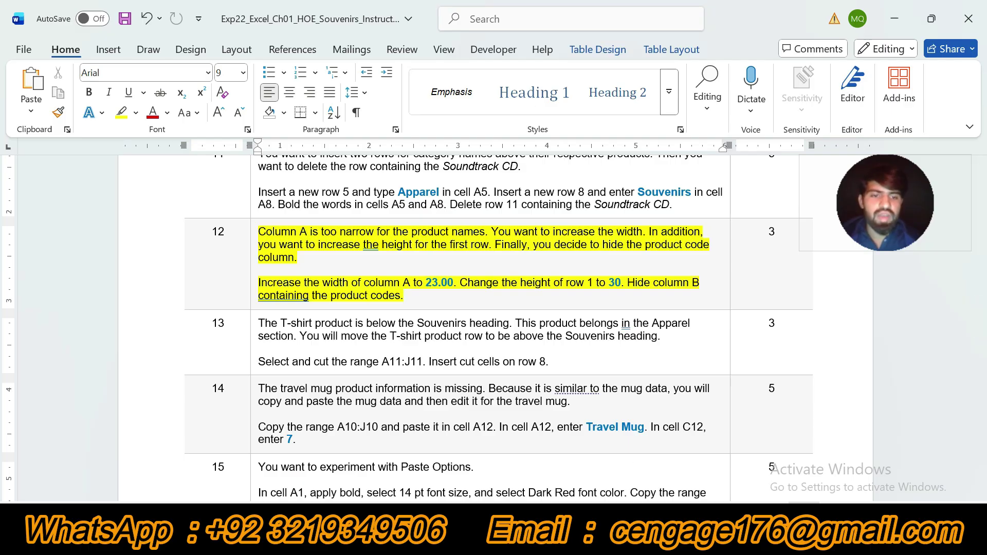
Switch to the Excel workbook and set the width of column A to 23
{"action": "left_click", "coordinate": [707, 538]}
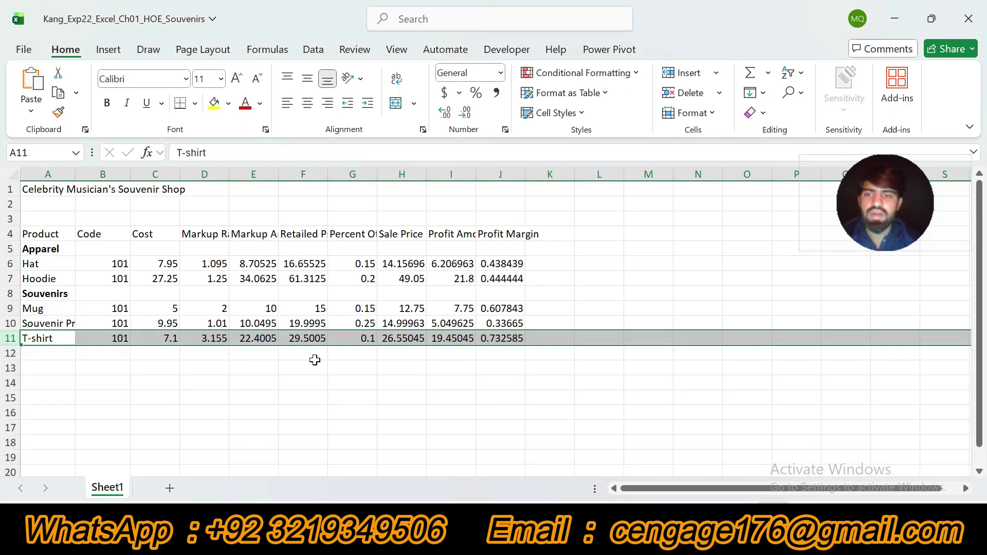
{"action": "left_click", "coordinate": [55, 167]}
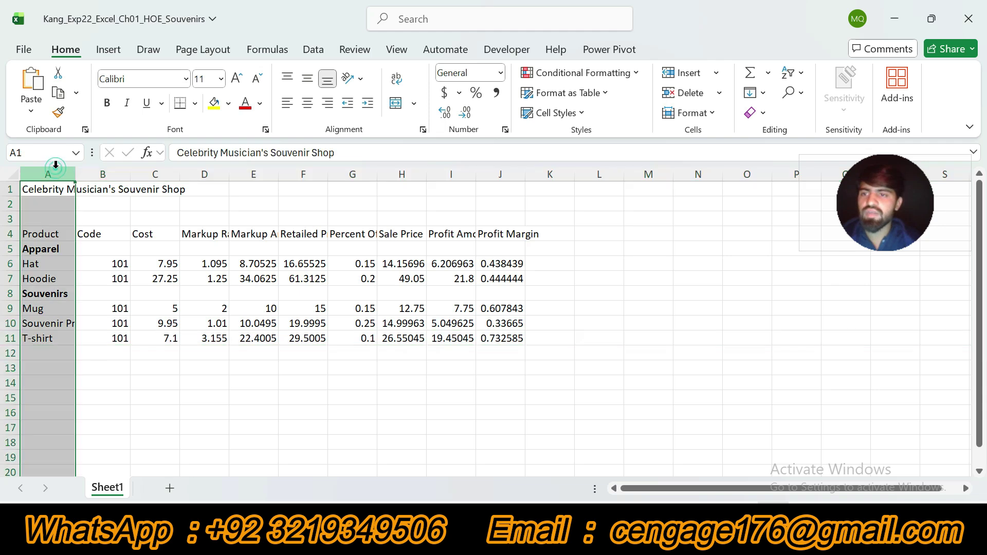
{"action": "right_click", "coordinate": [55, 167]}
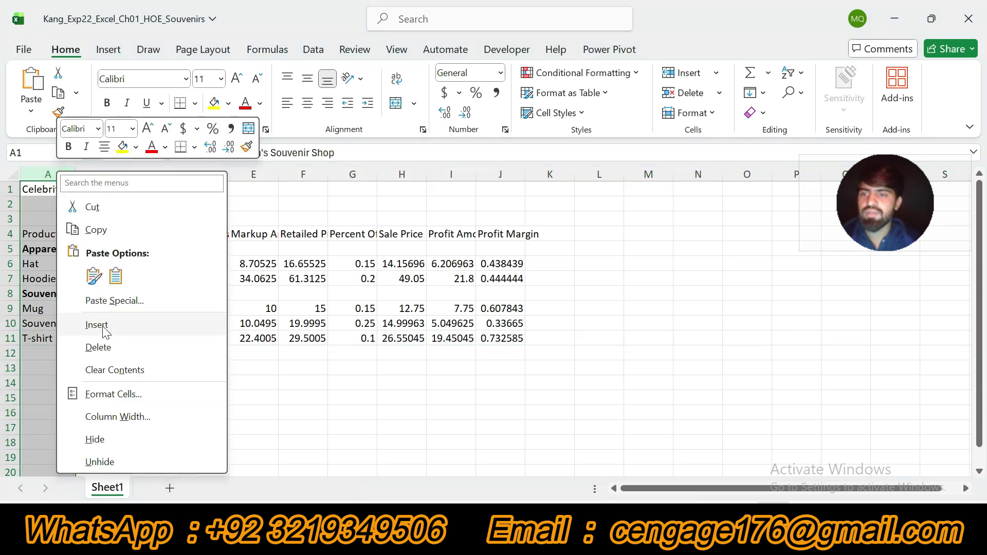
{"action": "left_click", "coordinate": [100, 419]}
{"action": "left_click_drag", "start_coordinate": [94, 400], "coordinate": [392, 330]}
{"action": "type", "text": "23"}
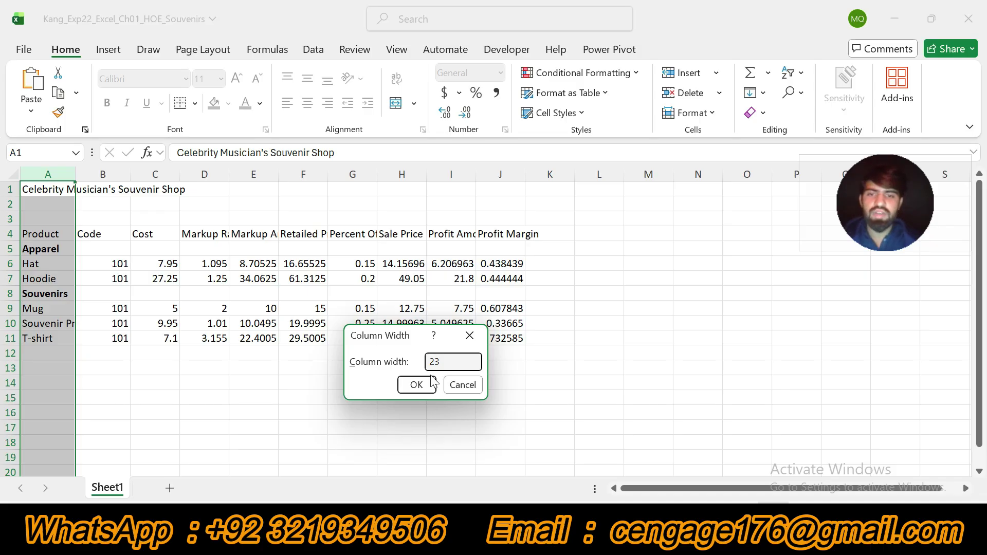
{"action": "left_click", "coordinate": [414, 385]}
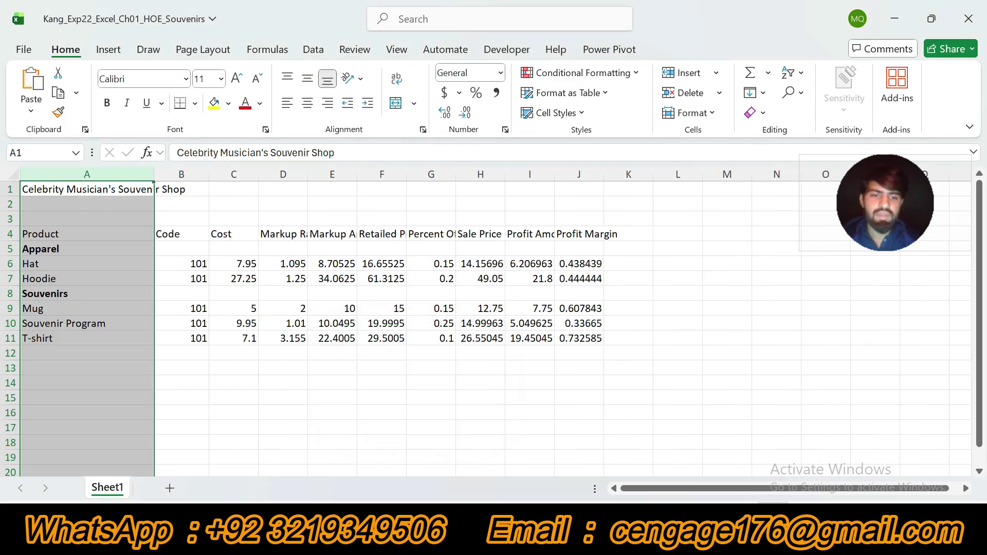
Check the step 12 instruction in Word and set the height of row 1 to 30 in the Excel workbook
{"action": "key", "text": "alt+Tab"}
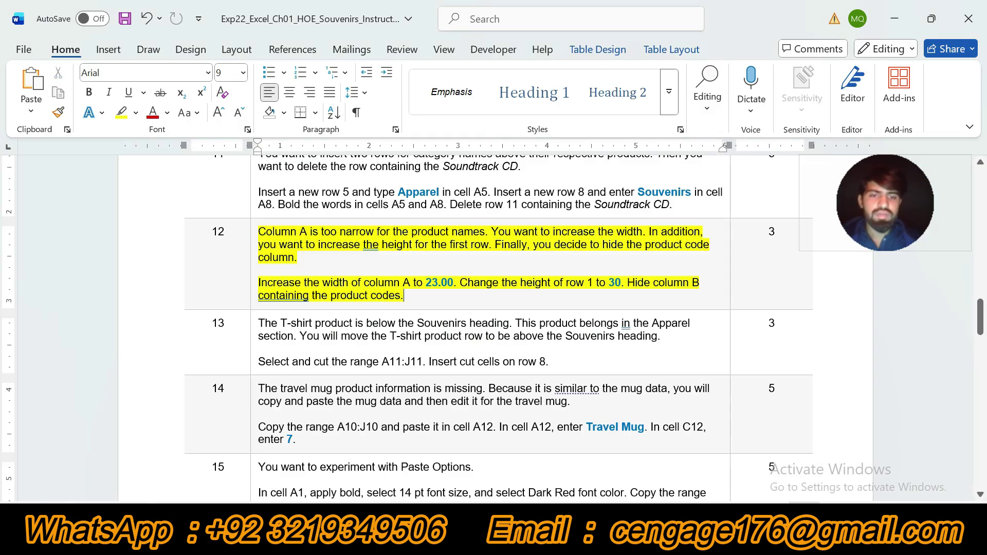
{"action": "mouse_move", "coordinate": [707, 540]}
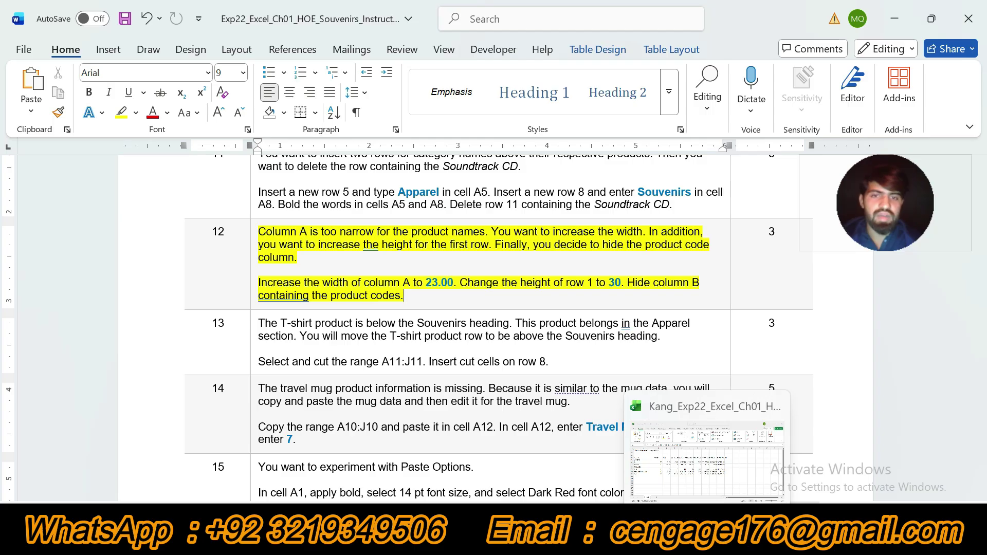
{"action": "left_click", "coordinate": [707, 460]}
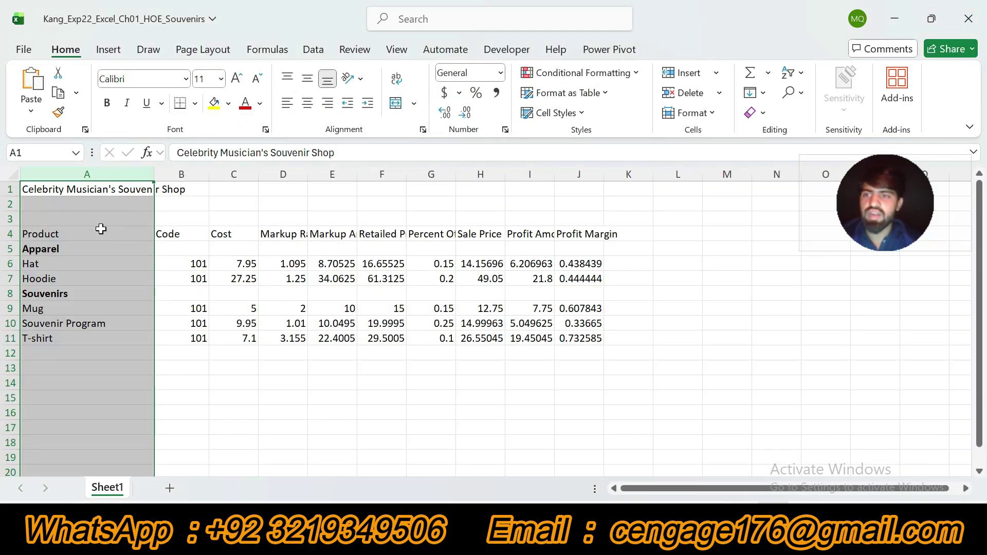
{"action": "left_click", "coordinate": [10, 189]}
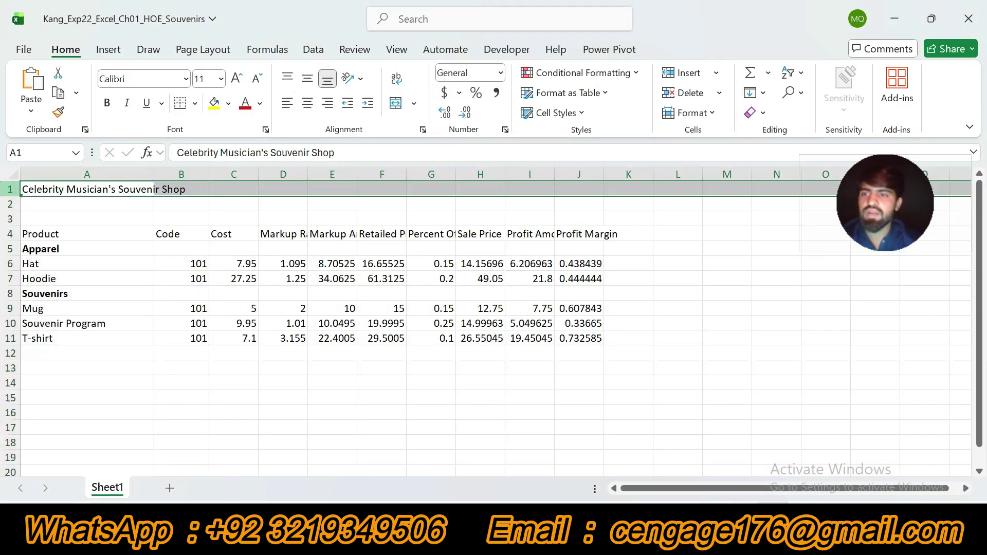
{"action": "right_click", "coordinate": [14, 190]}
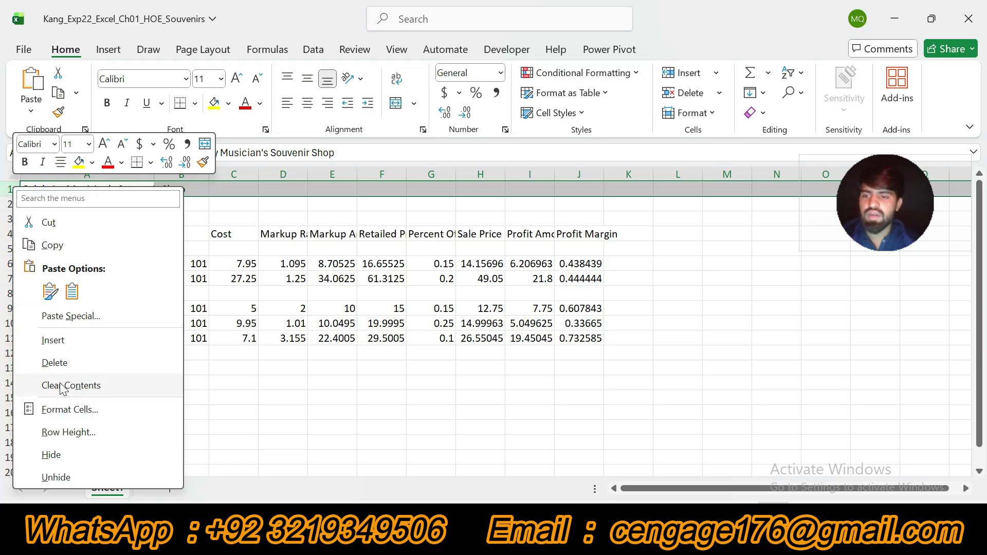
{"action": "left_click", "coordinate": [69, 434]}
{"action": "left_click_drag", "start_coordinate": [64, 419], "coordinate": [442, 355]}
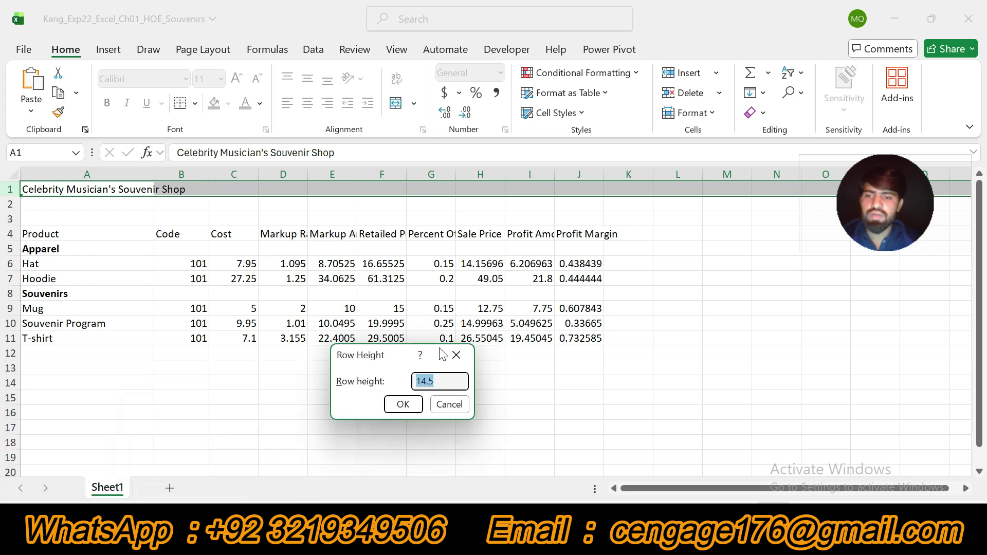
{"action": "left_click", "coordinate": [565, 537]}
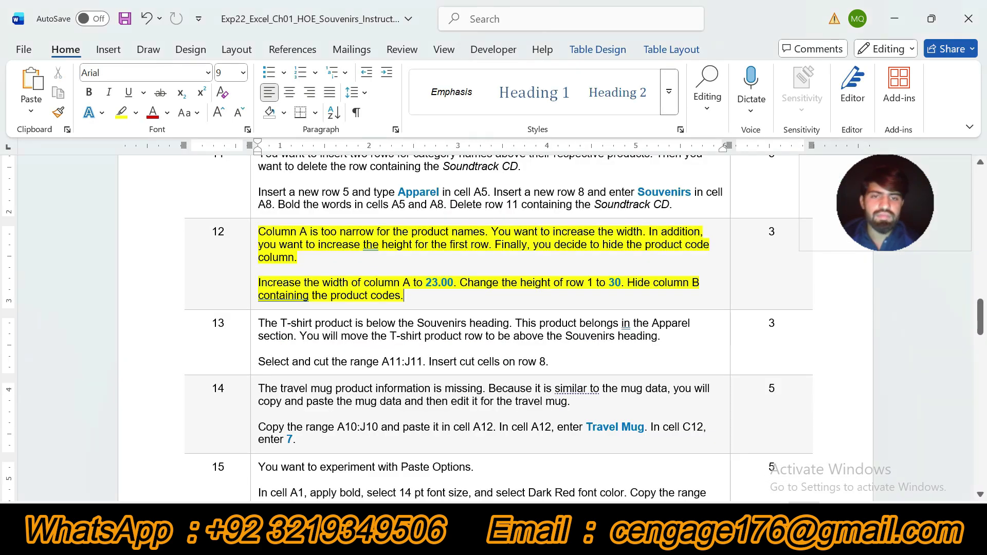
{"action": "left_click", "coordinate": [708, 478]}
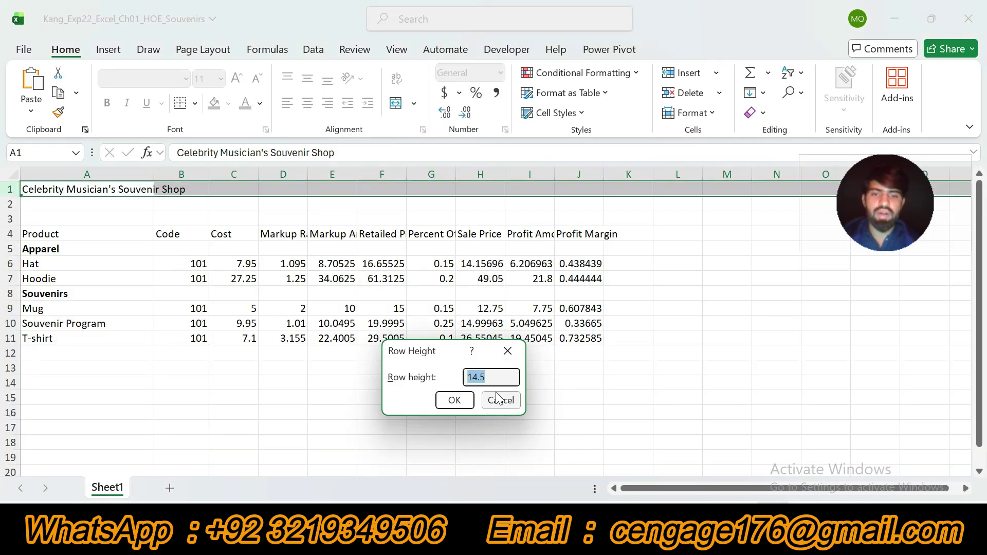
{"action": "type", "text": "30"}
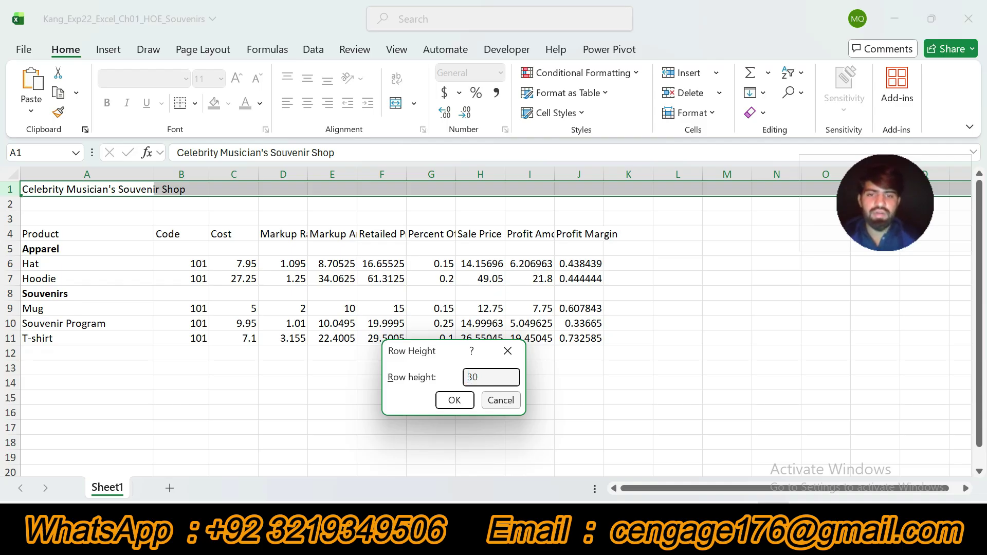
{"action": "left_click", "coordinate": [455, 400]}
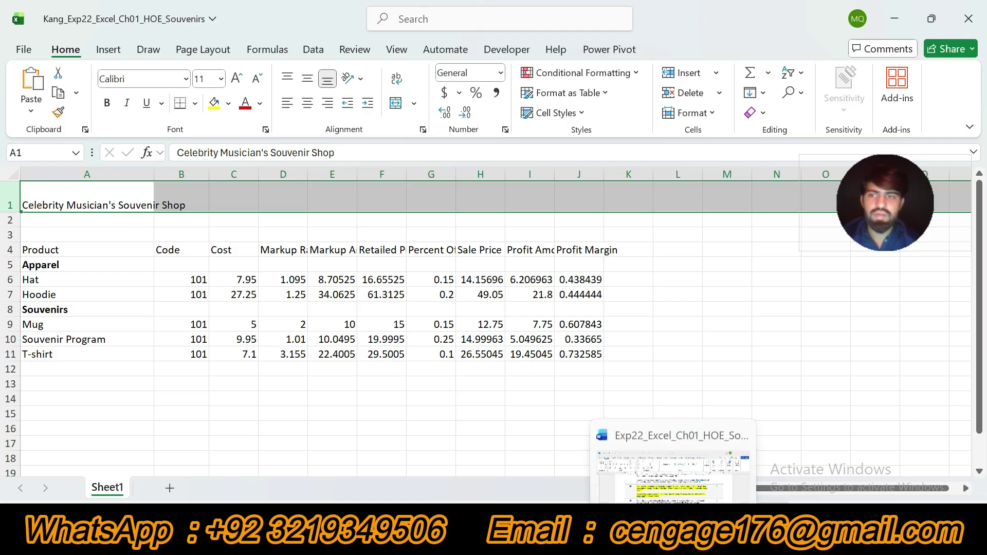
Consult the step 12 instruction in Word and hide column B with the product codes in the Excel workbook
{"action": "left_click", "coordinate": [673, 536]}
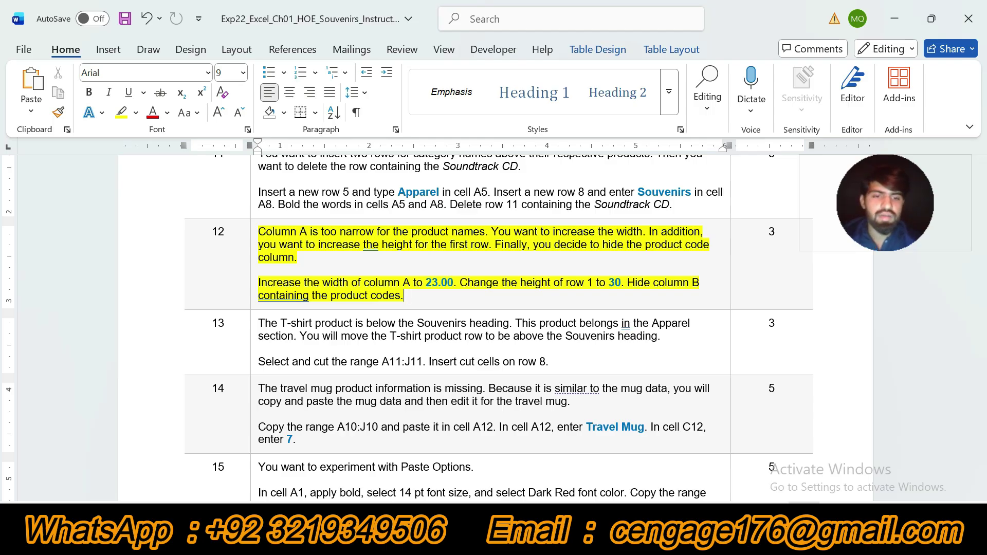
{"action": "left_click", "coordinate": [708, 536]}
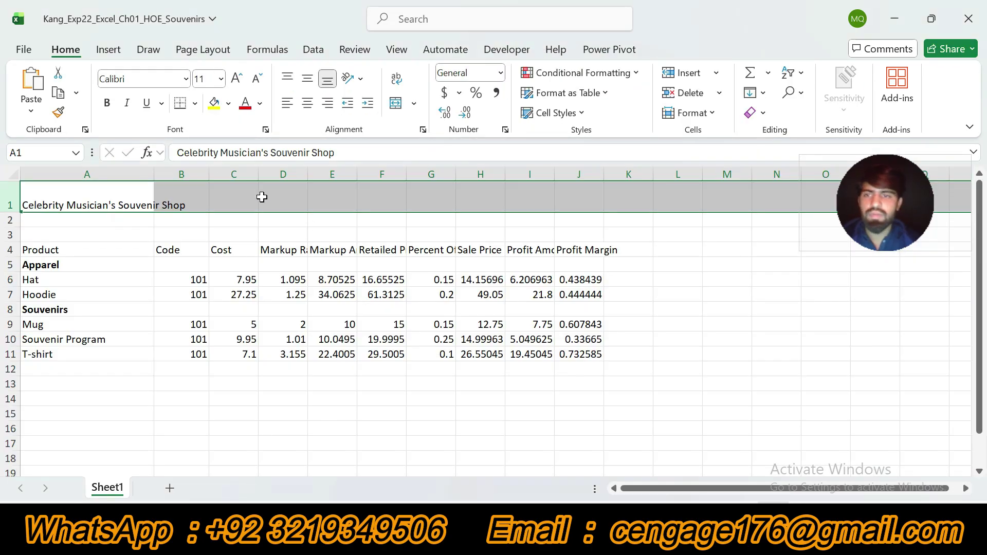
{"action": "left_click", "coordinate": [193, 173]}
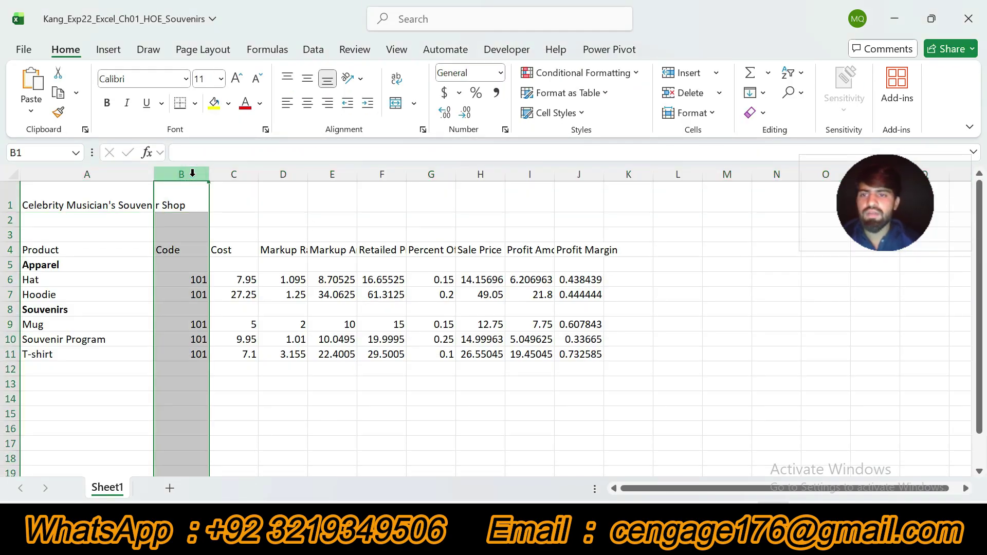
{"action": "right_click", "coordinate": [193, 174]}
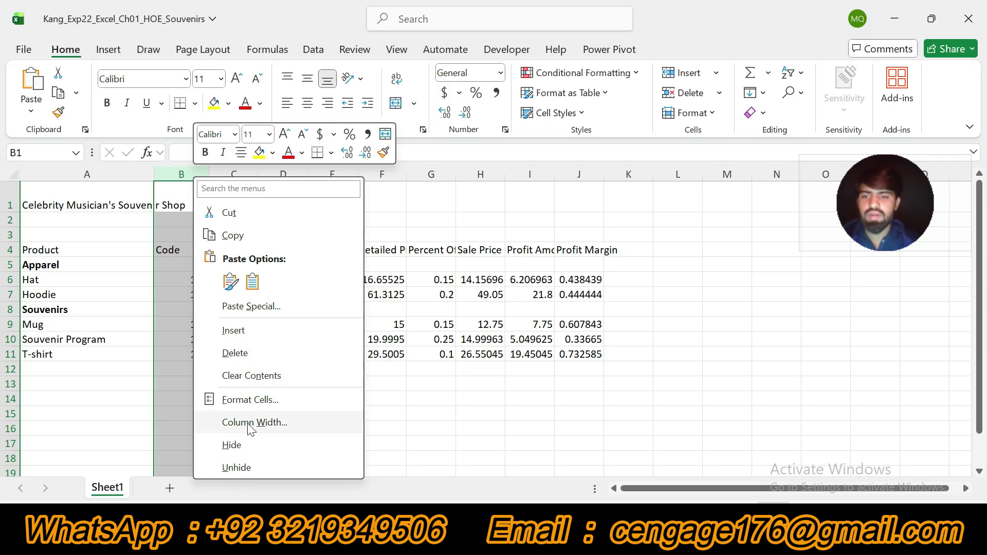
{"action": "left_click", "coordinate": [238, 446]}
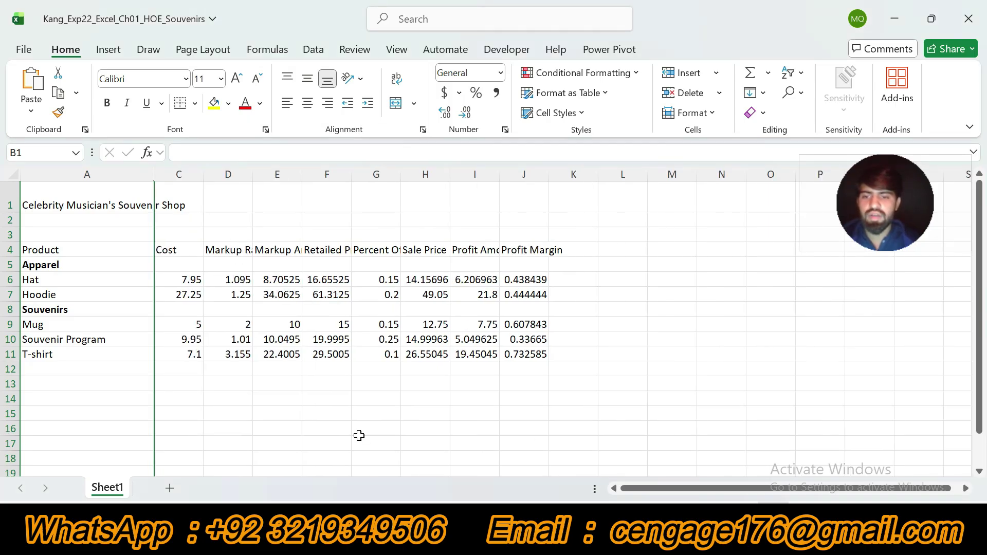
Switch to the Word instructions, undo the yellow highlight on step 12 and highlight the step 13 text in yellow
{"action": "left_click", "coordinate": [804, 524]}
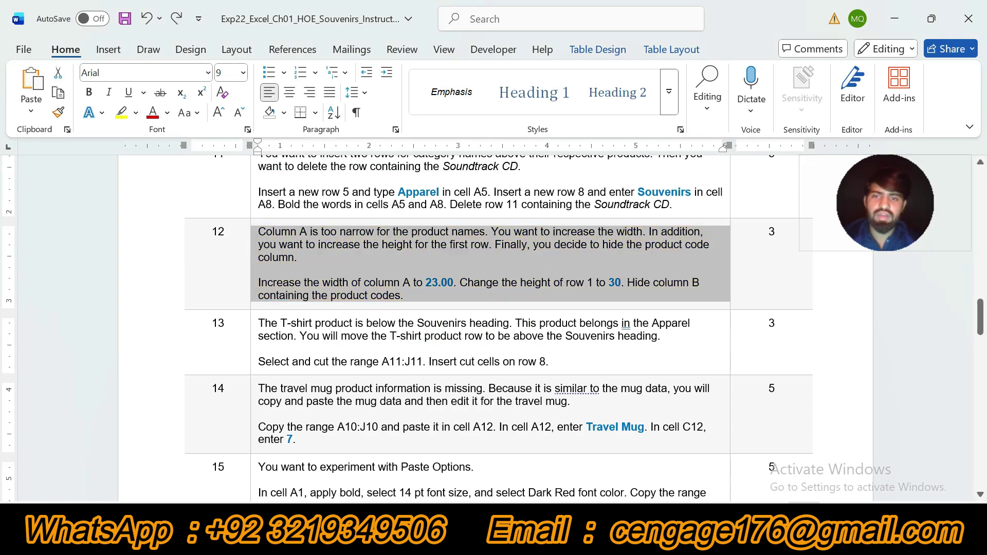
{"action": "left_click", "coordinate": [252, 333]}
{"action": "left_click", "coordinate": [319, 306]}
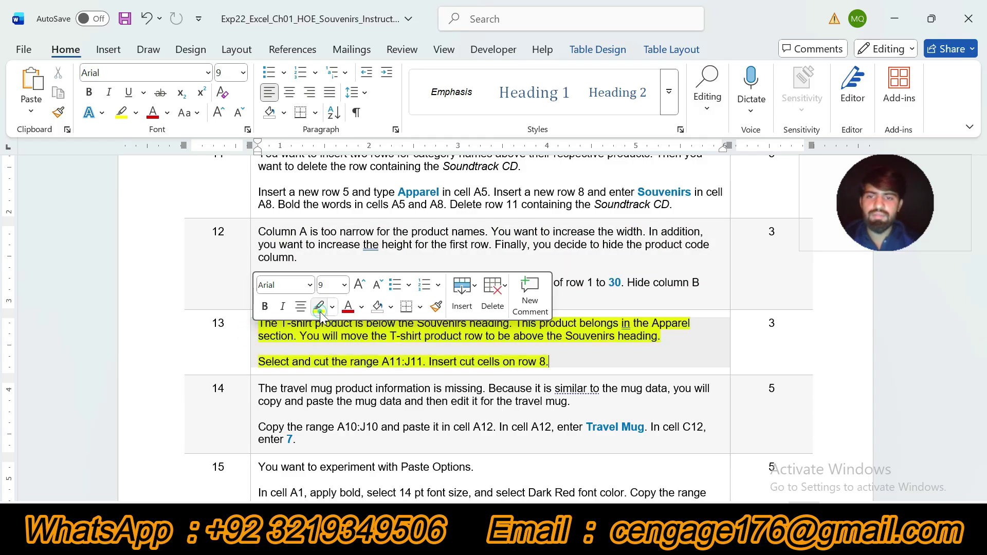
{"action": "key", "text": "Right"}
{"action": "left_click_drag", "start_coordinate": [986, 319], "coordinate": [985, 327]}
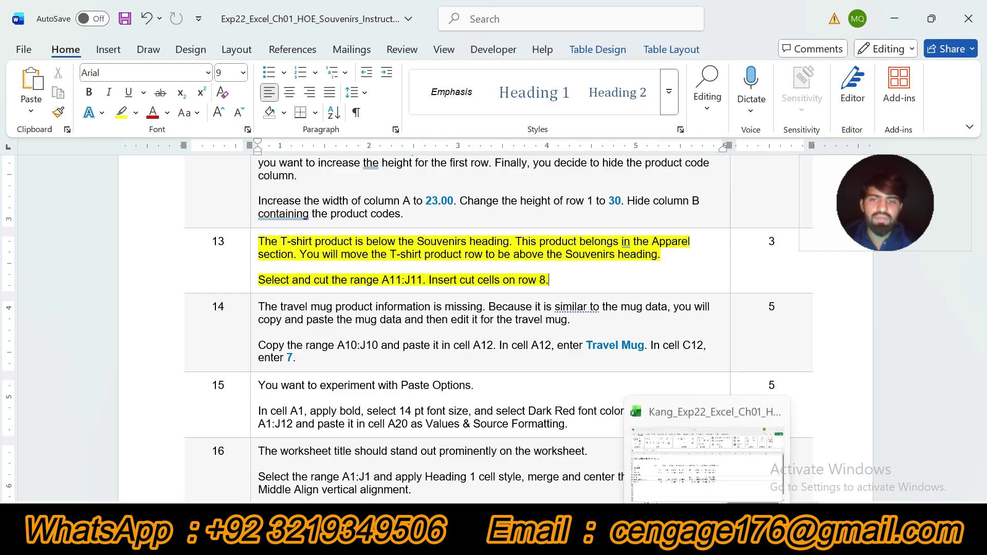
Switch to the Excel workbook, cut the T-shirt range A11:J11 and insert the cut cells at row 8 above the Souvenirs heading
{"action": "left_click", "coordinate": [708, 434]}
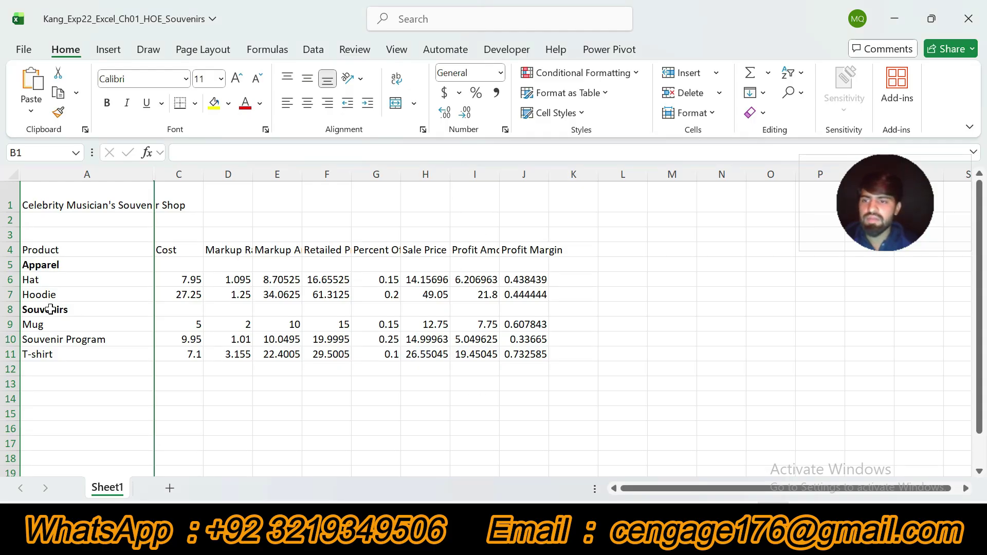
{"action": "left_click", "coordinate": [38, 355]}
{"action": "left_click_drag", "start_coordinate": [40, 357], "coordinate": [524, 354]}
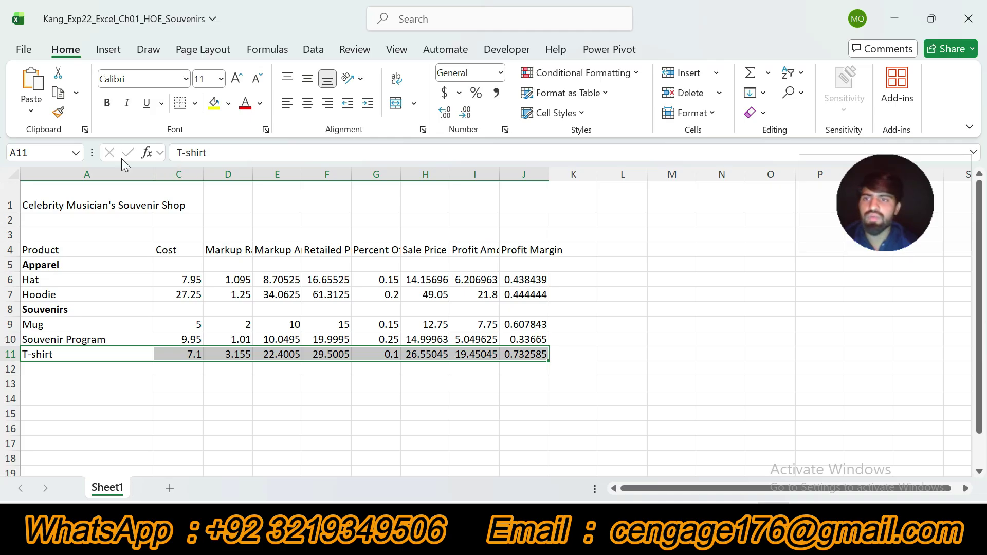
{"action": "left_click", "coordinate": [59, 76]}
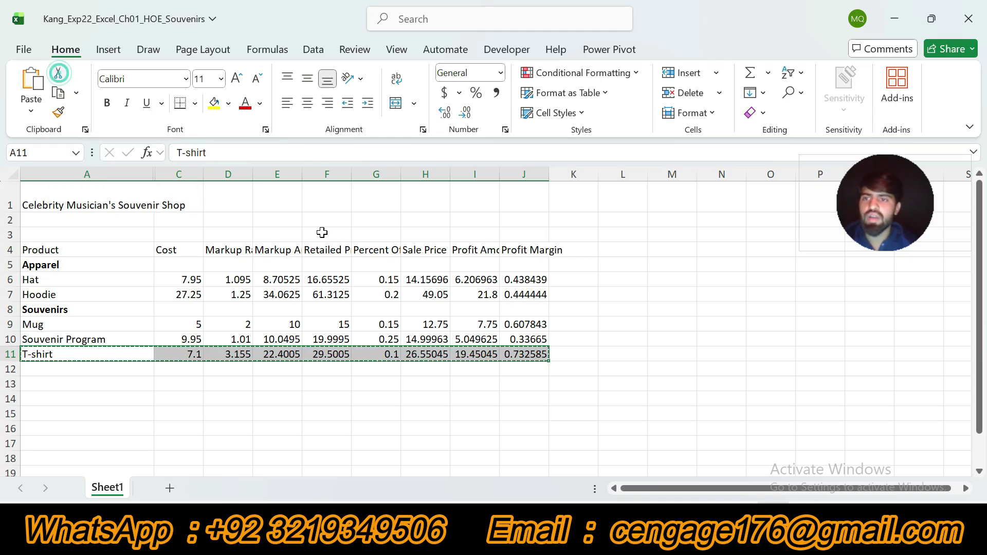
{"action": "key", "text": "alt+Tab"}
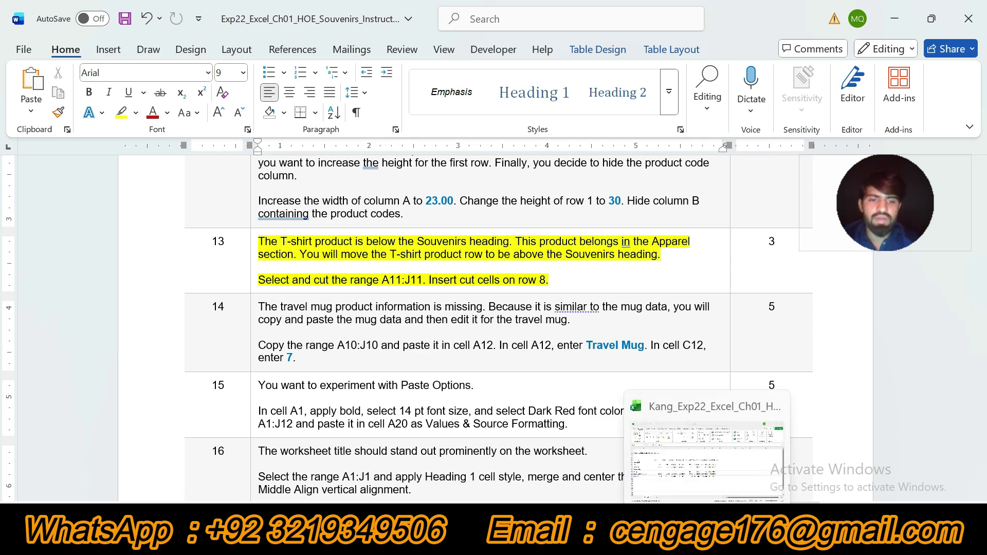
{"action": "left_click", "coordinate": [706, 535]}
{"action": "key", "text": "ctrl+x"}
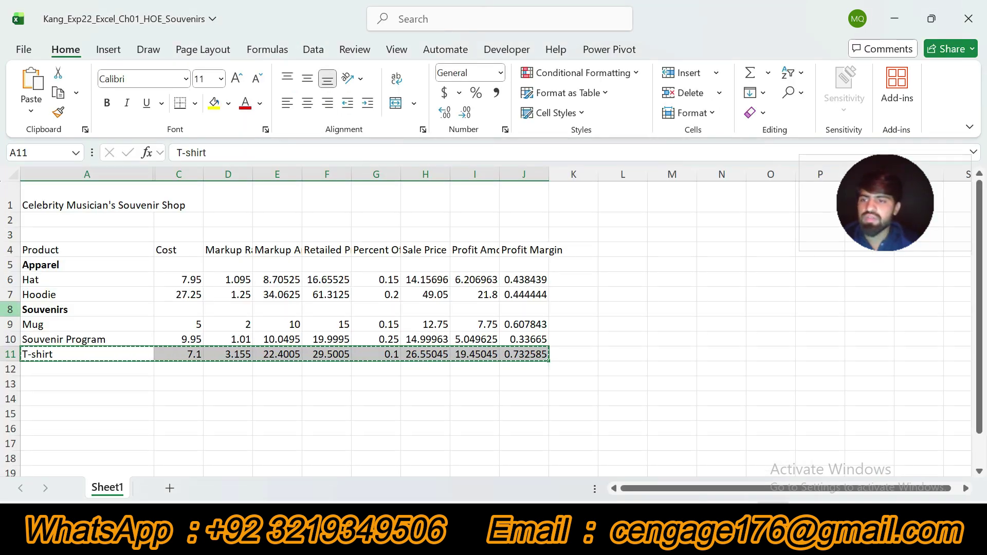
{"action": "left_click", "coordinate": [11, 309]}
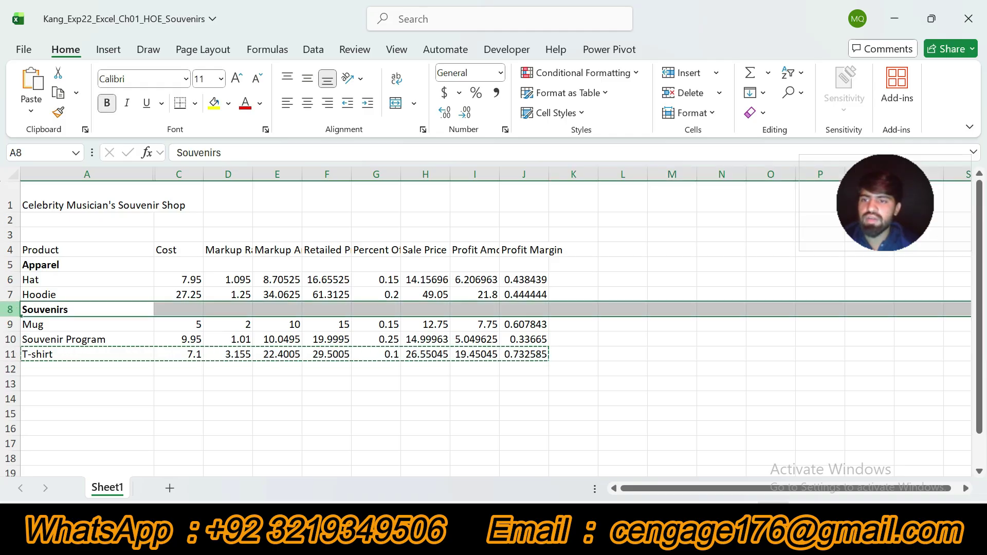
{"action": "right_click", "coordinate": [13, 311]}
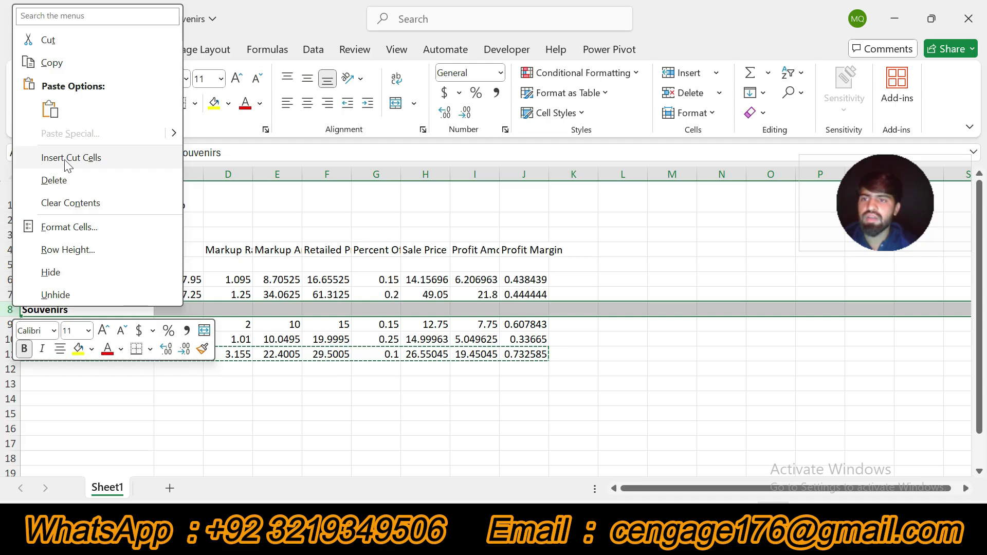
{"action": "left_click", "coordinate": [102, 158]}
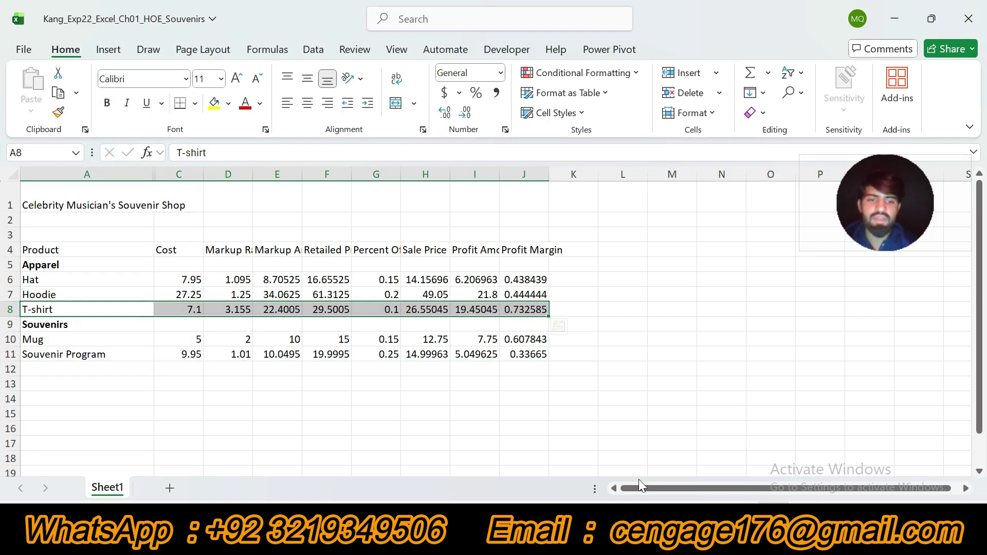
Switch to the Word instructions, undo the yellow highlight on step 13 and highlight the step 14 text in yellow
{"action": "key", "text": "alt+Tab"}
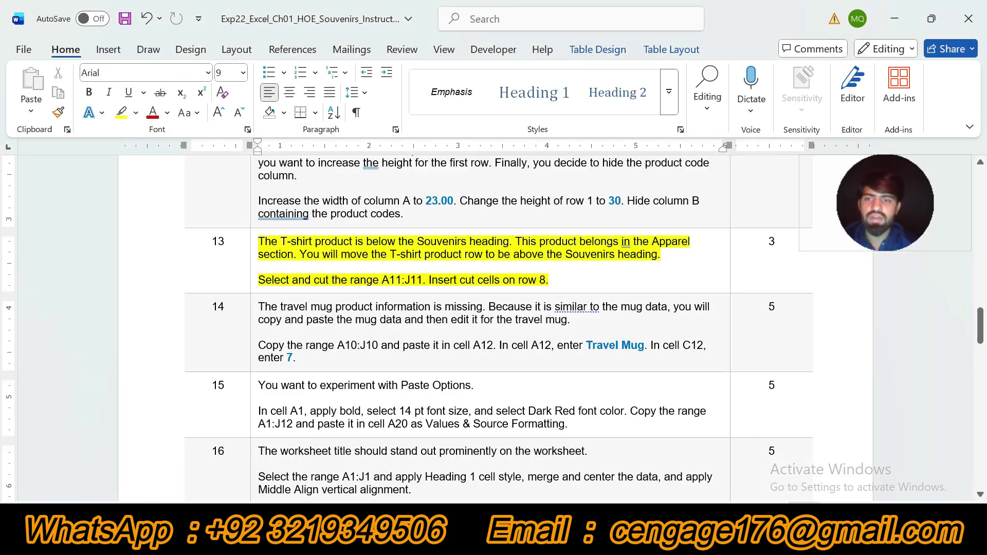
{"action": "key", "text": "ctrl+z"}
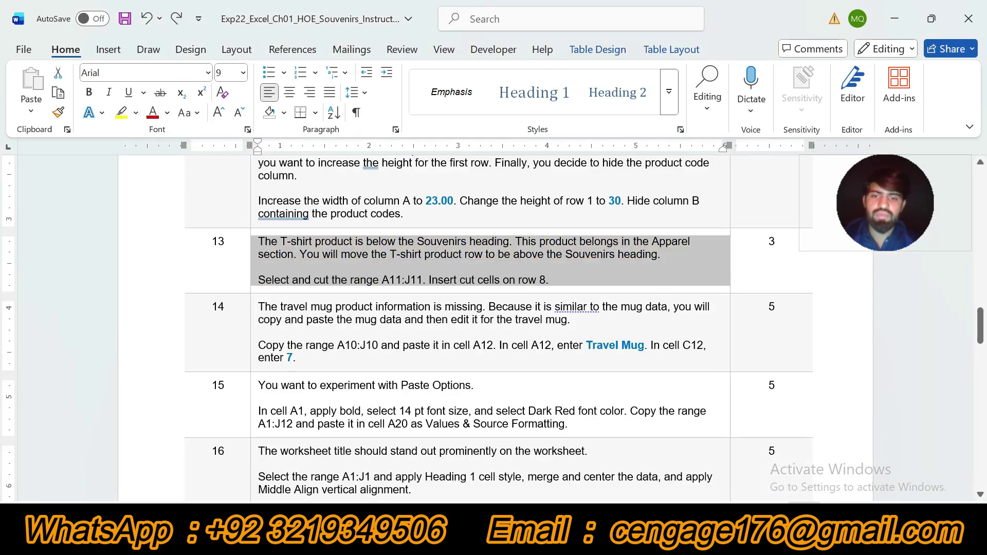
{"action": "left_click", "coordinate": [254, 333]}
{"action": "left_click", "coordinate": [322, 305]}
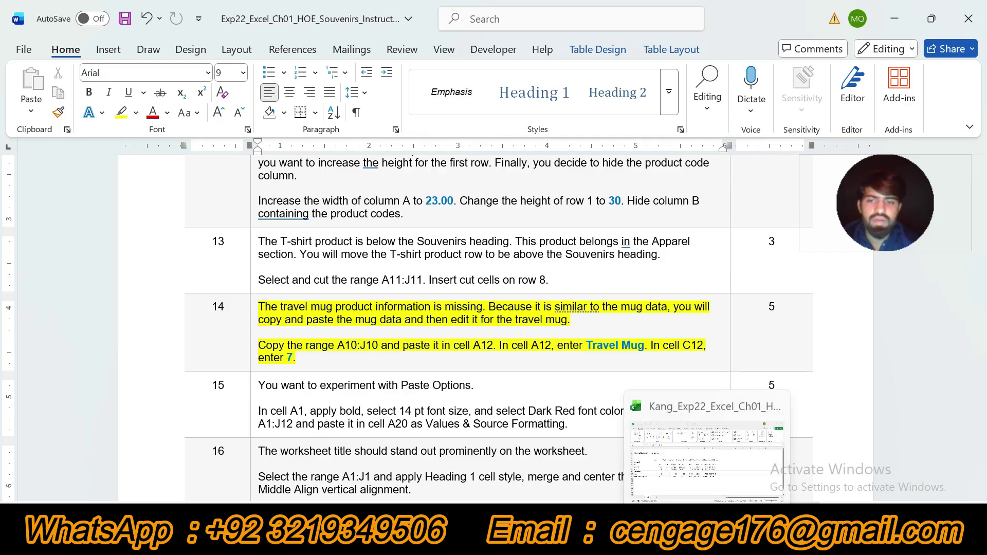
Switch to the Excel workbook, copy the mug data in A10:J10 and paste it in cell A12
{"action": "left_click", "coordinate": [644, 458]}
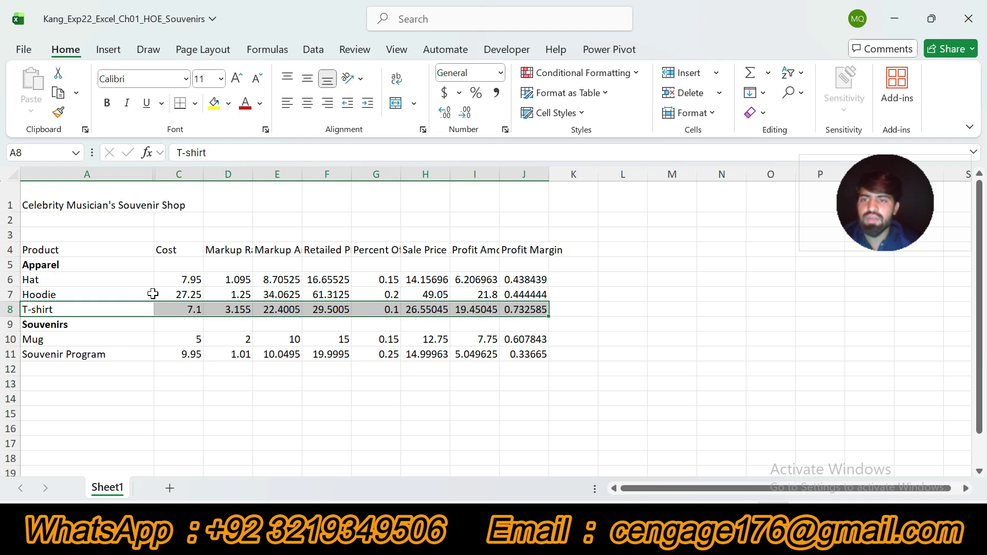
{"action": "left_click", "coordinate": [44, 340]}
{"action": "left_click_drag", "start_coordinate": [177, 347], "coordinate": [539, 343]}
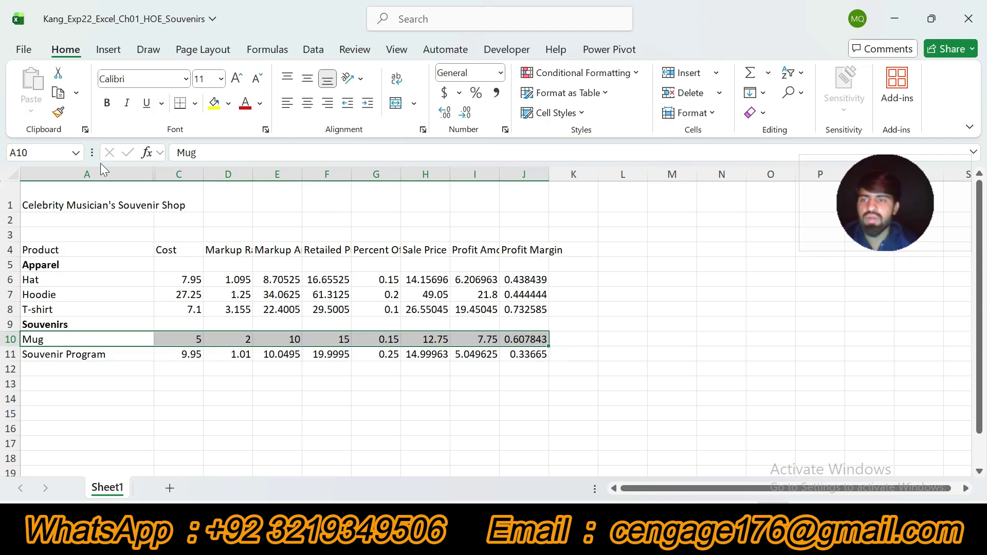
{"action": "left_click", "coordinate": [59, 93]}
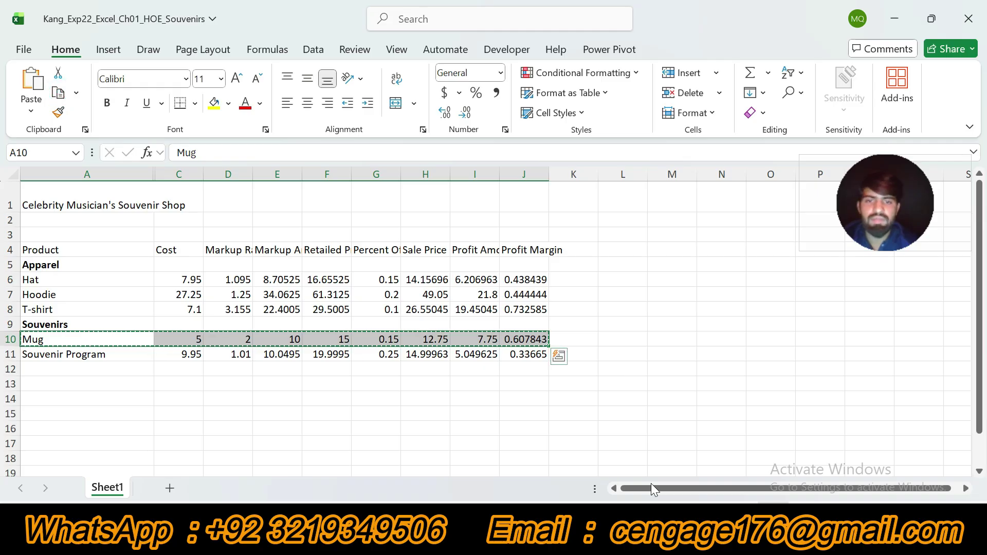
{"action": "key", "text": "alt+Tab"}
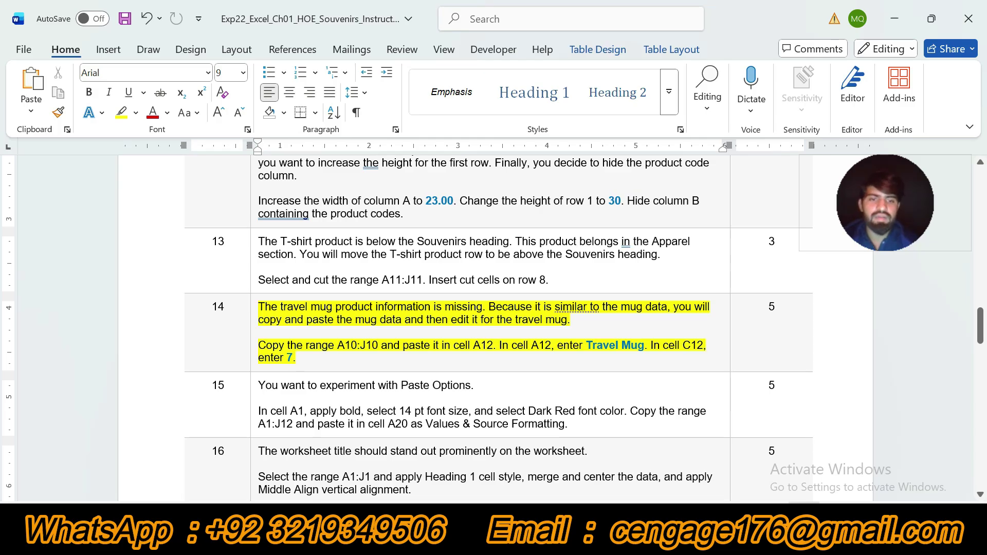
{"action": "key", "text": "alt+Tab"}
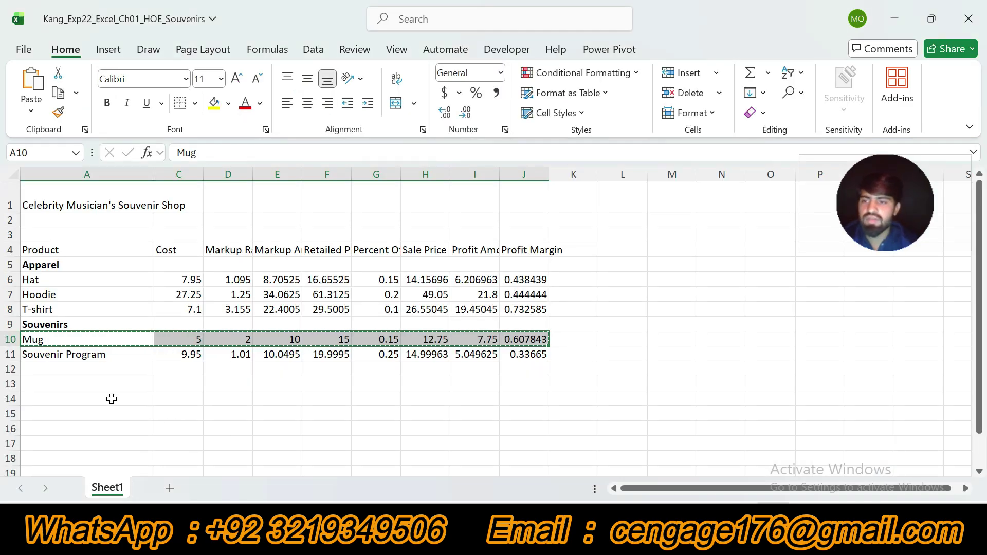
{"action": "left_click", "coordinate": [74, 369]}
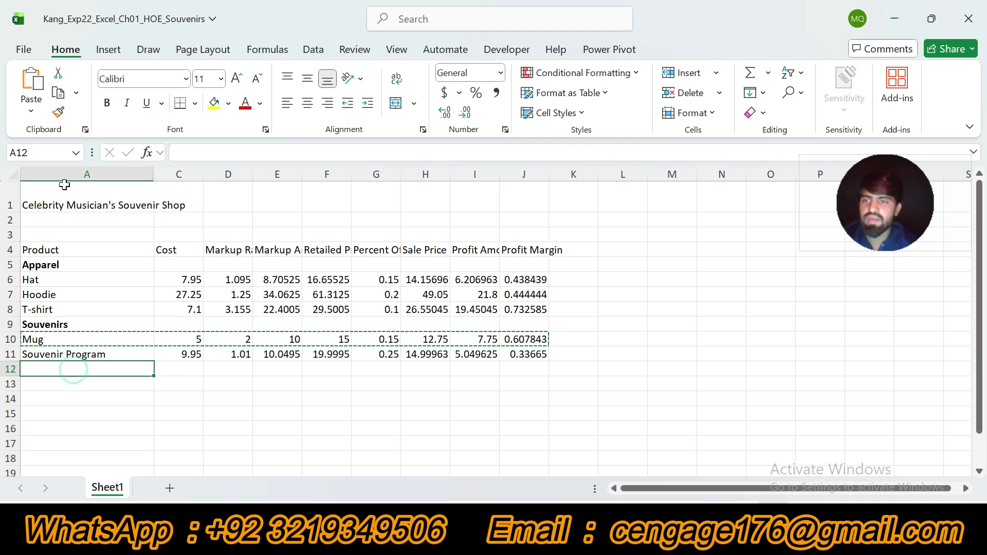
{"action": "left_click", "coordinate": [32, 81]}
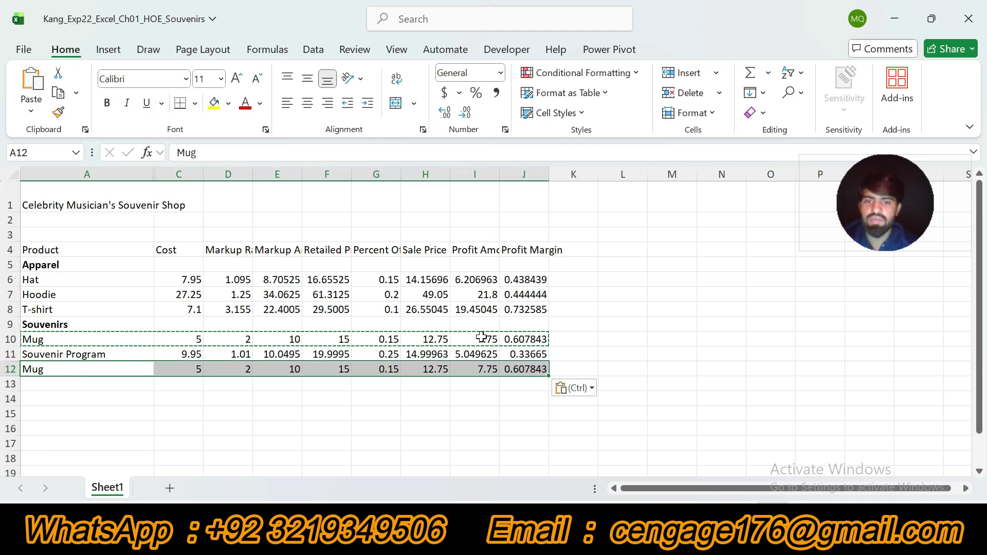
Copy the product name Travel Mug from step 14 in Word and enter it in cell A12 of the Excel workbook
{"action": "key", "text": "alt+Tab"}
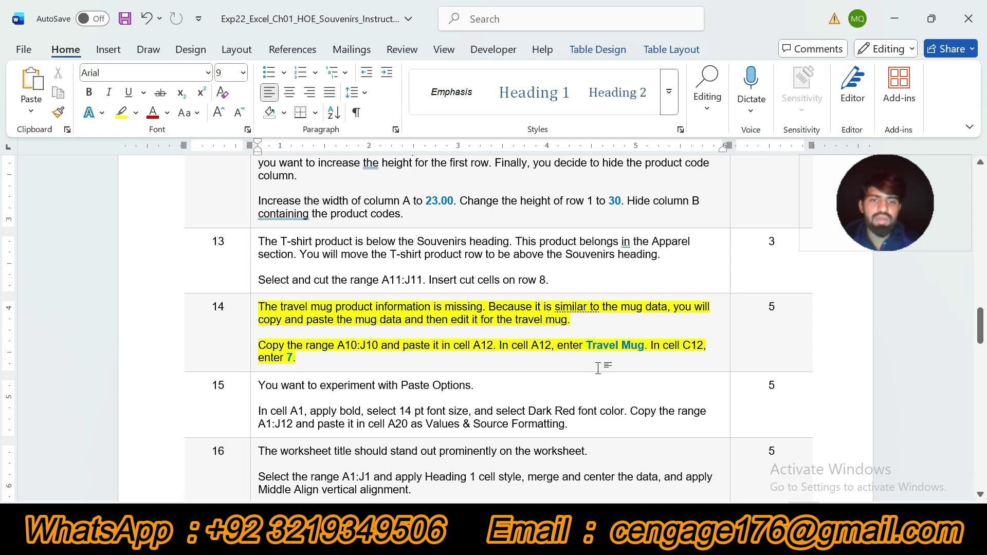
{"action": "left_click_drag", "start_coordinate": [585, 345], "coordinate": [644, 347]}
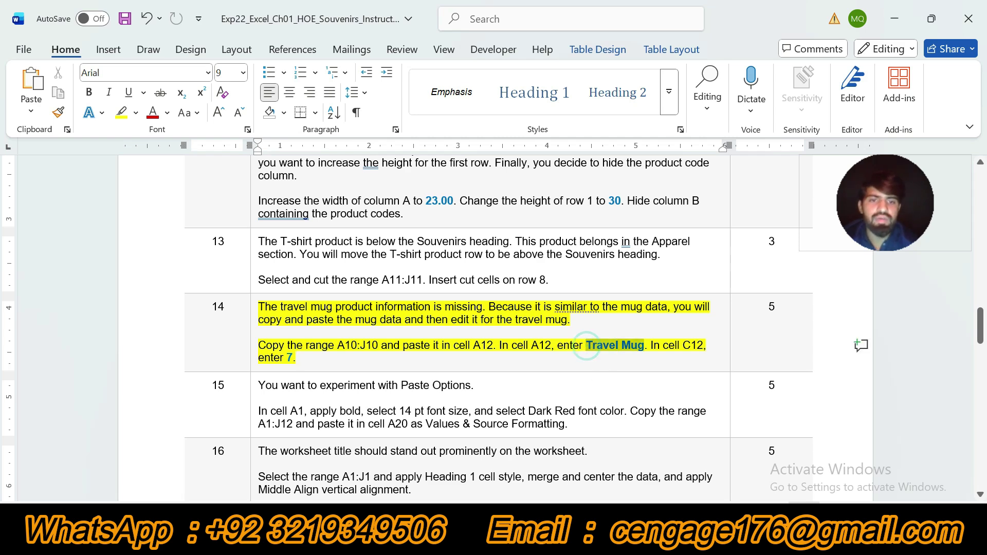
{"action": "key", "text": "ctrl+c"}
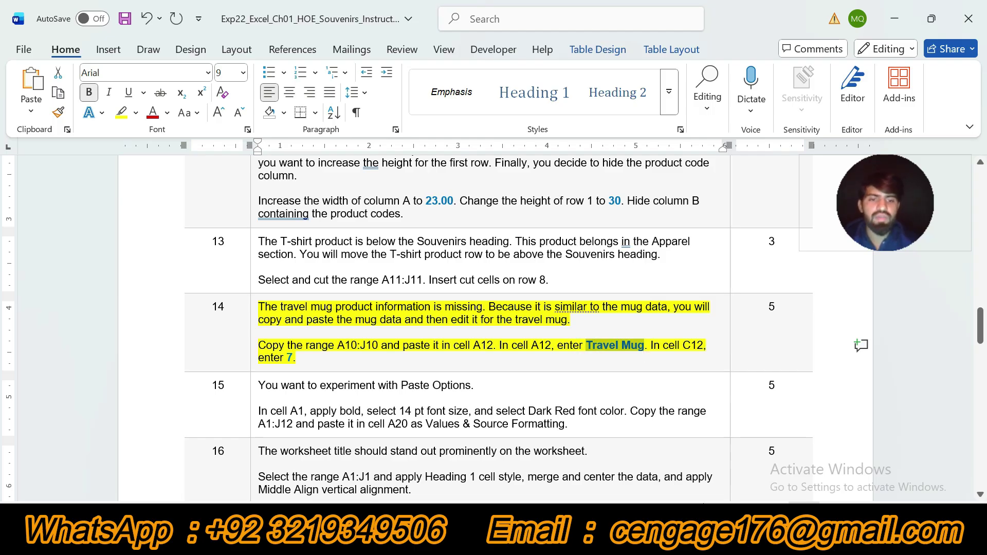
{"action": "key", "text": "alt+Tab"}
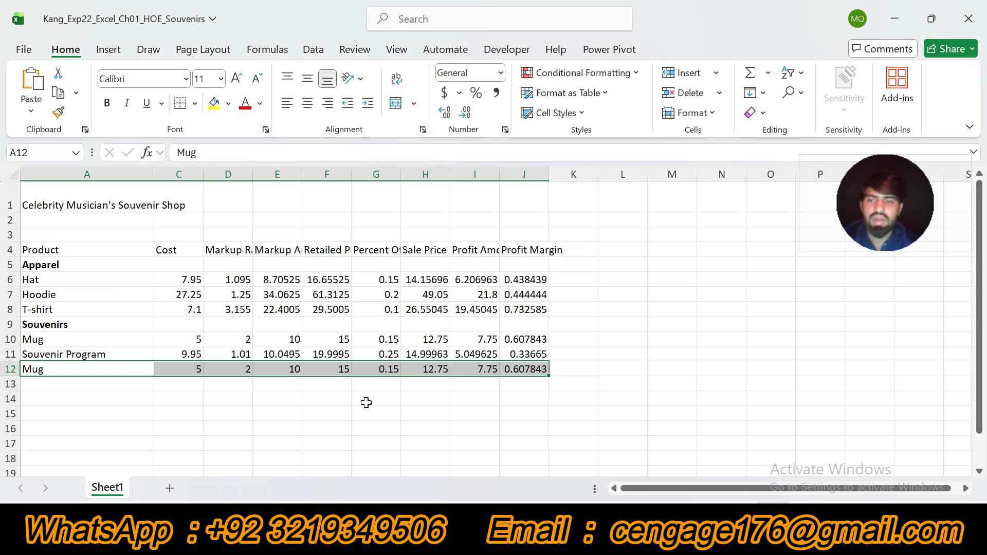
{"action": "left_click", "coordinate": [93, 368]}
{"action": "double_click", "coordinate": [222, 152]}
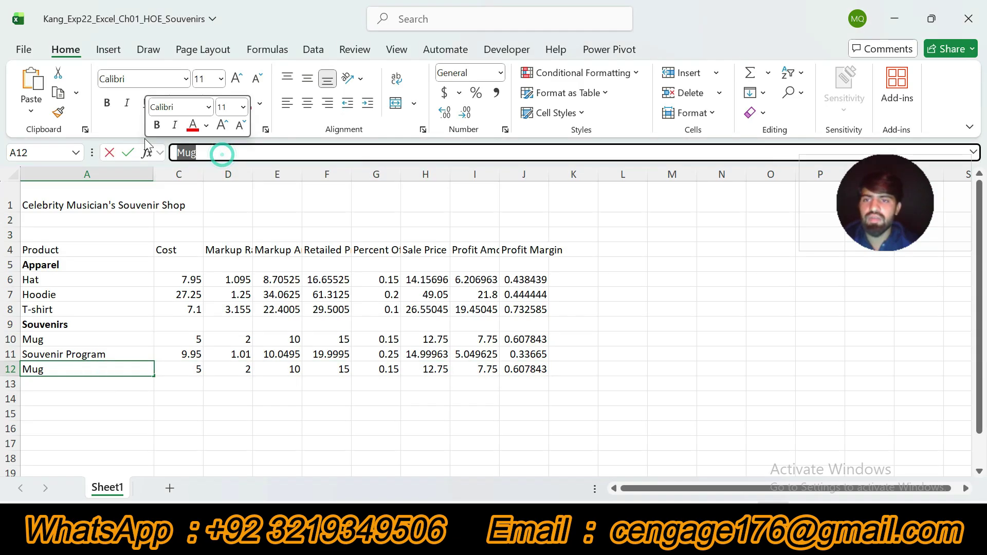
{"action": "type", "text": "Travel Mug"}
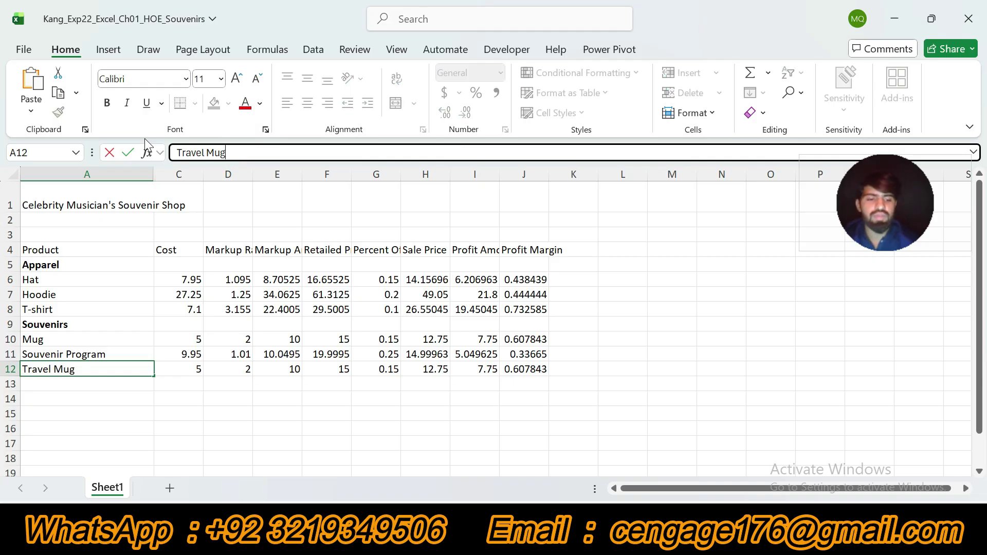
{"action": "key", "text": "Return"}
{"action": "left_click", "coordinate": [117, 368]}
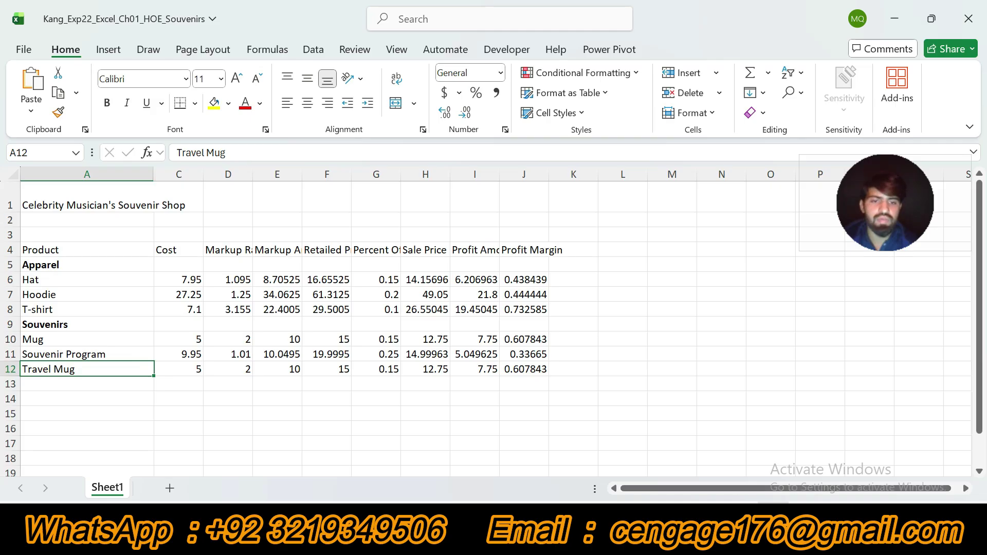
Check the step 14 instruction in Word and set the travel mug's cost in cell C12 of the Excel workbook to 7
{"action": "left_click", "coordinate": [648, 537]}
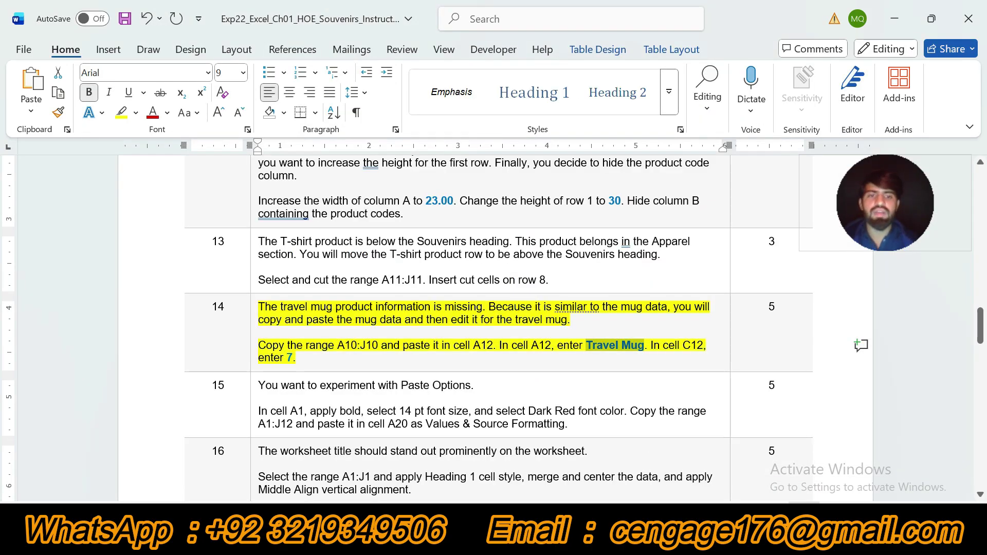
{"action": "left_click", "coordinate": [773, 519]}
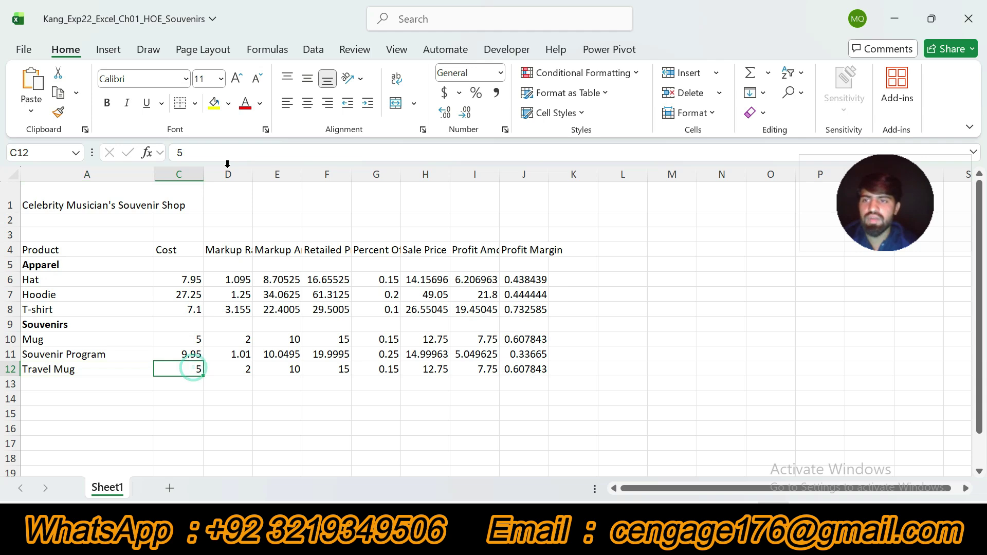
{"action": "double_click", "coordinate": [222, 152]}
{"action": "type", "text": "7"}
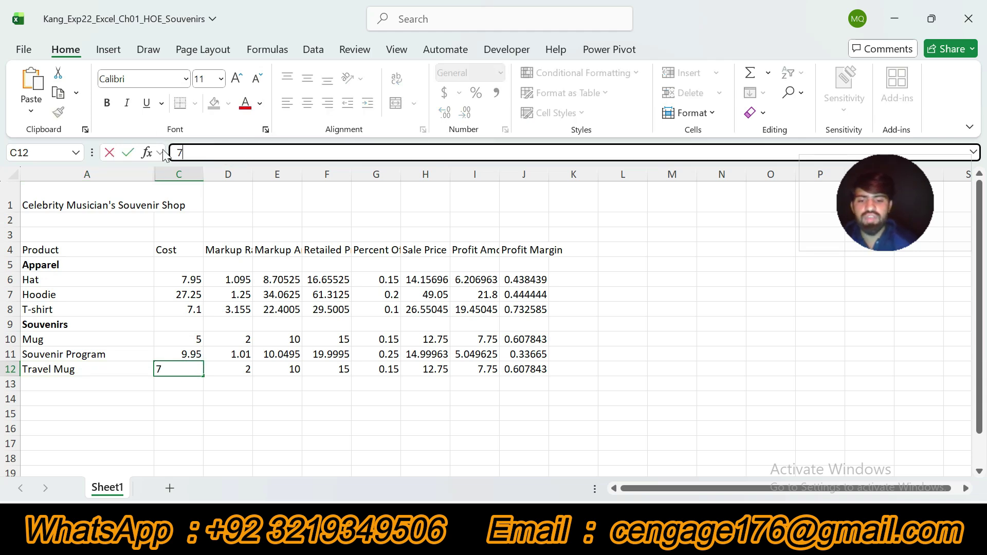
{"action": "key", "text": "Return"}
{"action": "left_click", "coordinate": [193, 369]}
Switch to the Word instructions, undo the yellow highlight on step 14 and return to the beginning of the document
{"action": "key", "text": "alt+Tab"}
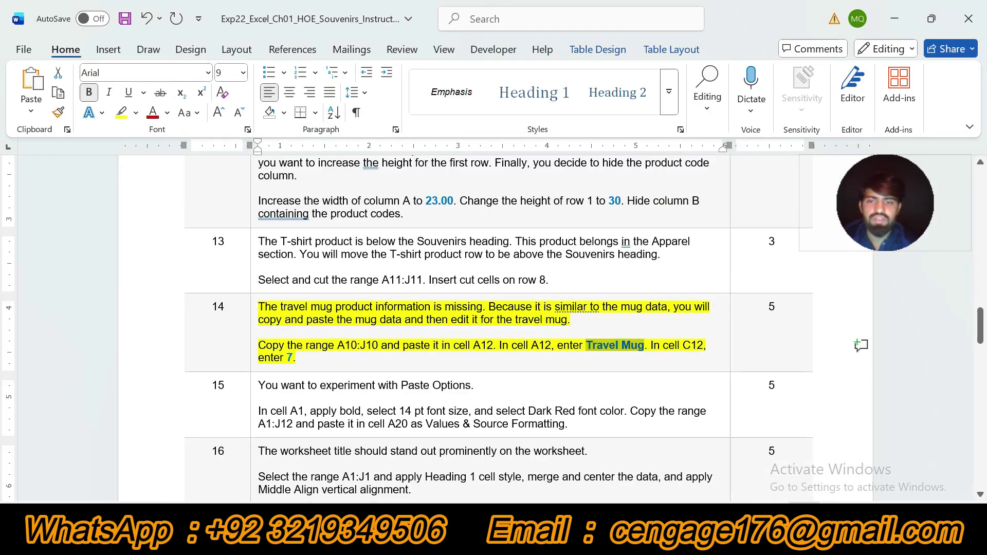
{"action": "key", "text": "ctrl+z"}
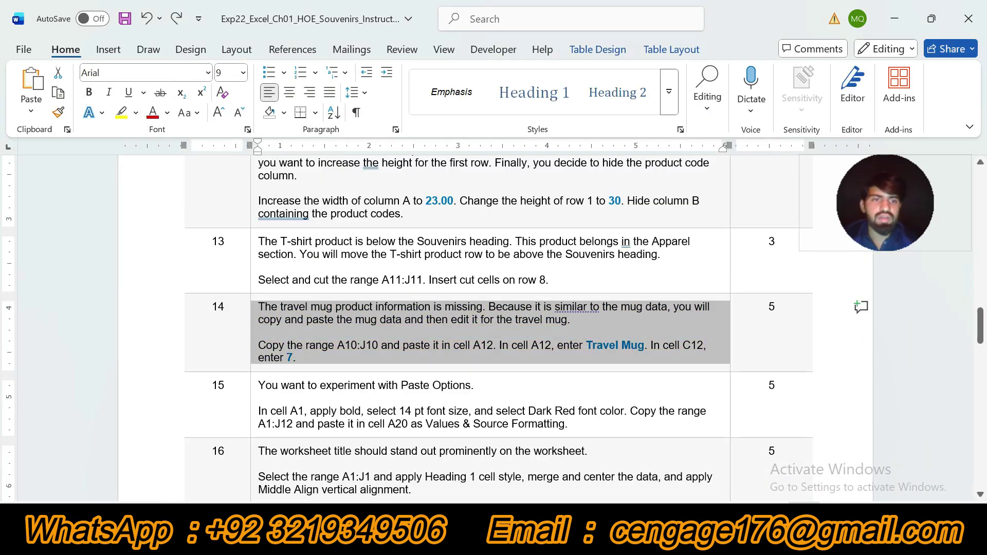
{"action": "left_click_drag", "start_coordinate": [979, 325], "coordinate": [984, 175]}
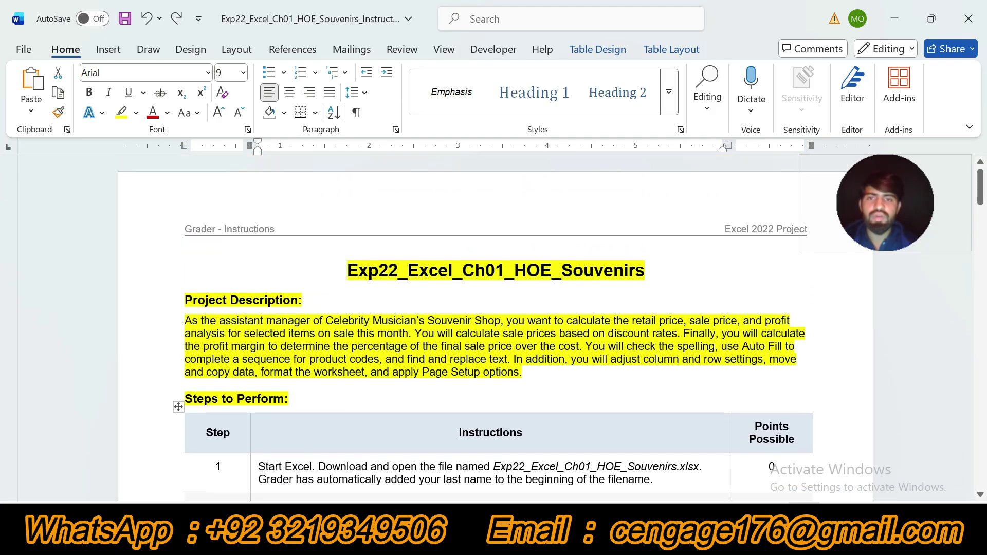